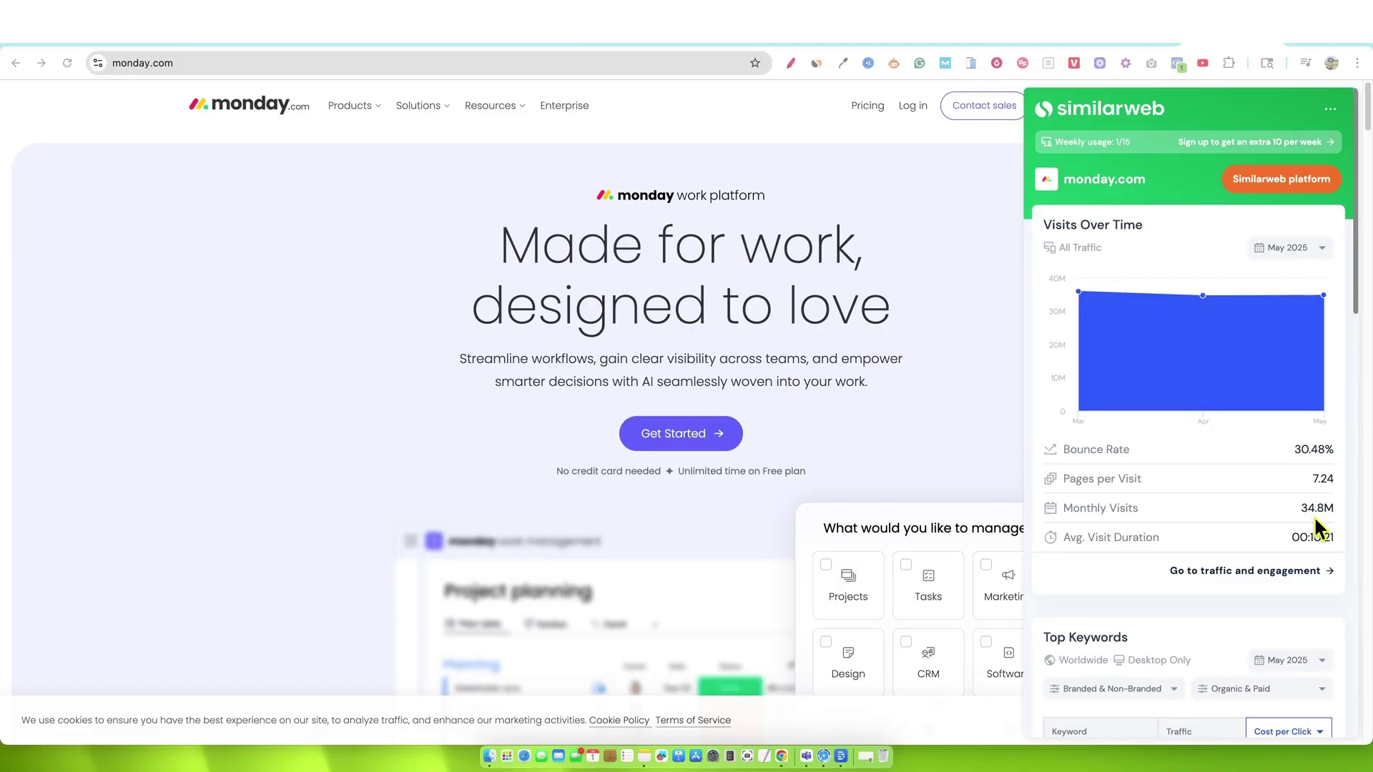
# Step: Close the traffic statistics overlay and look over the monday.com homepage, including its product categories, customer logos and AI features
pyautogui.click(945, 206)
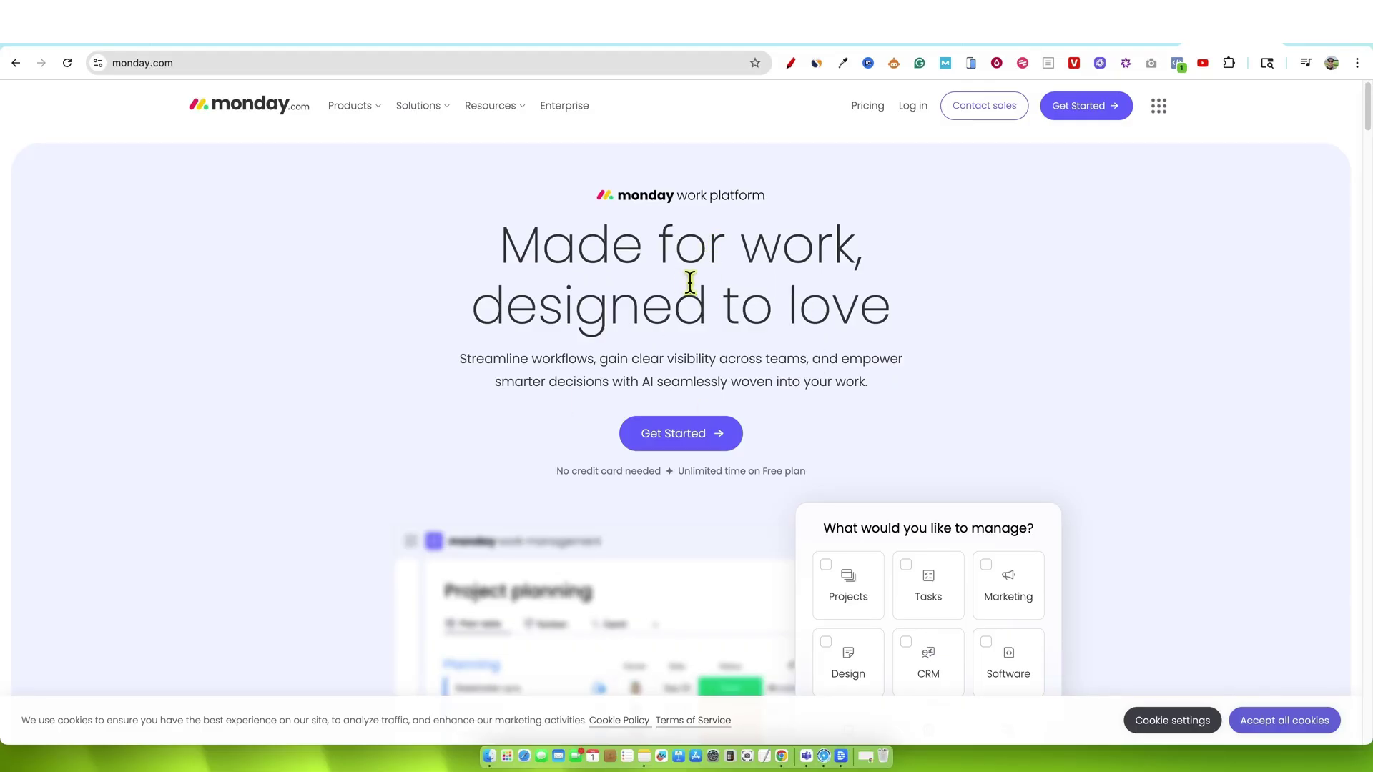
pyautogui.scroll(-5, 1075, 389)
pyautogui.scroll(3, 1076, 392)
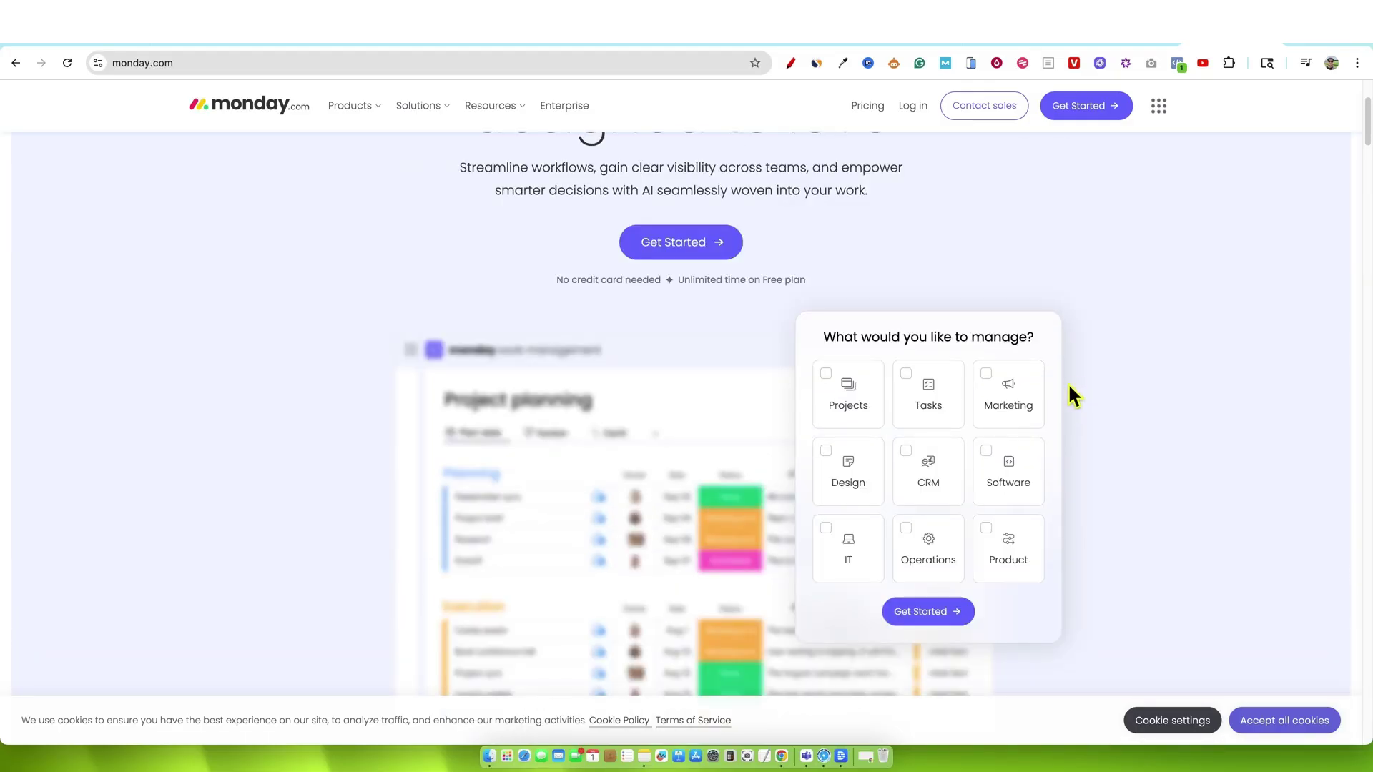
pyautogui.scroll(-1, 1051, 366)
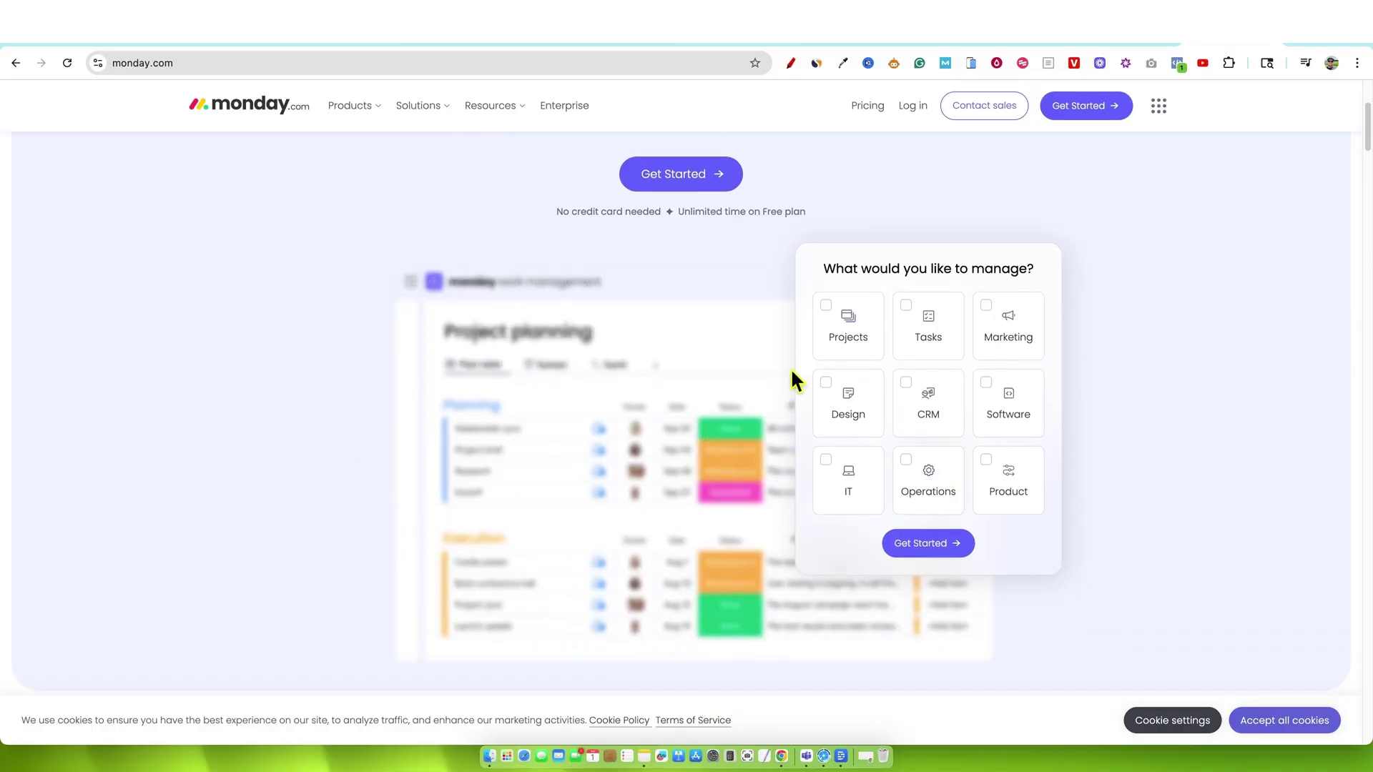
pyautogui.scroll(-1, 715, 407)
pyautogui.scroll(-7, 640, 434)
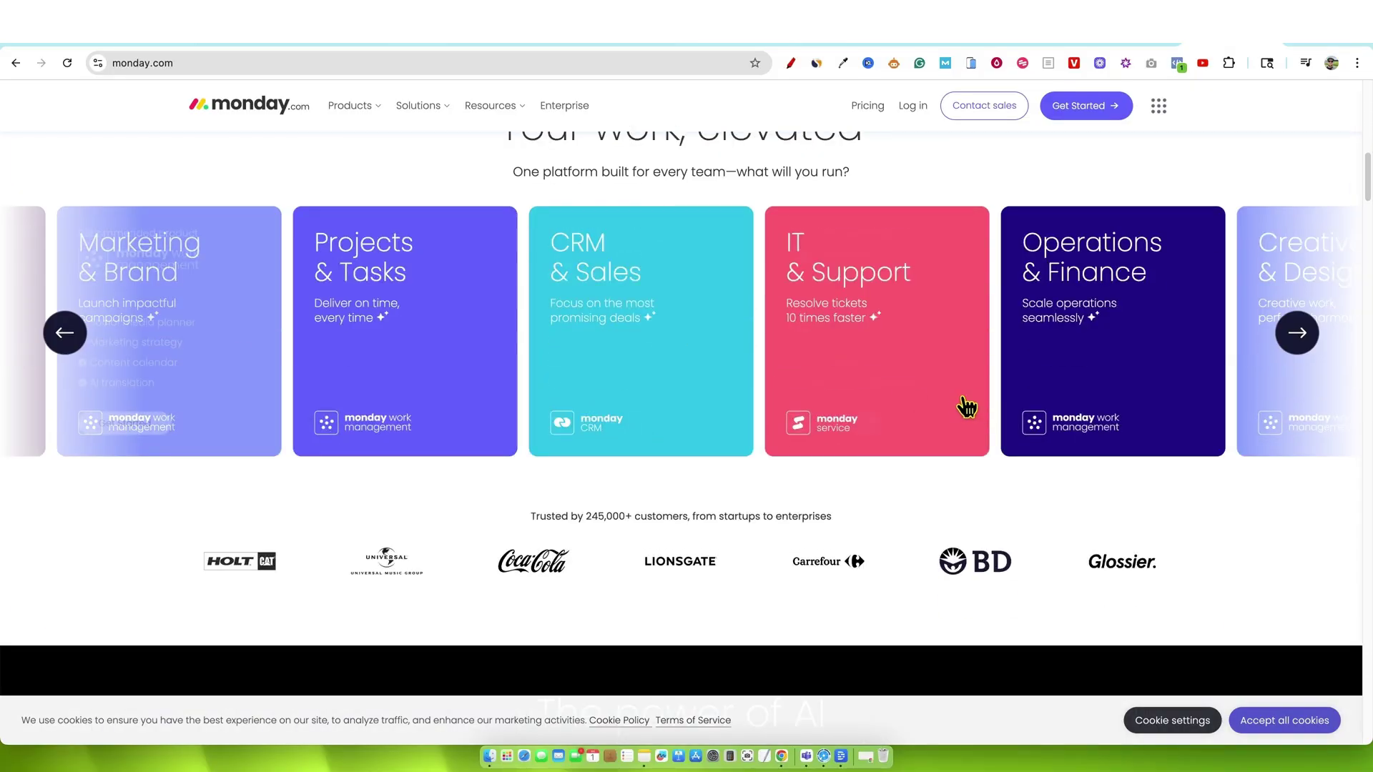
pyautogui.scroll(-4, 981, 436)
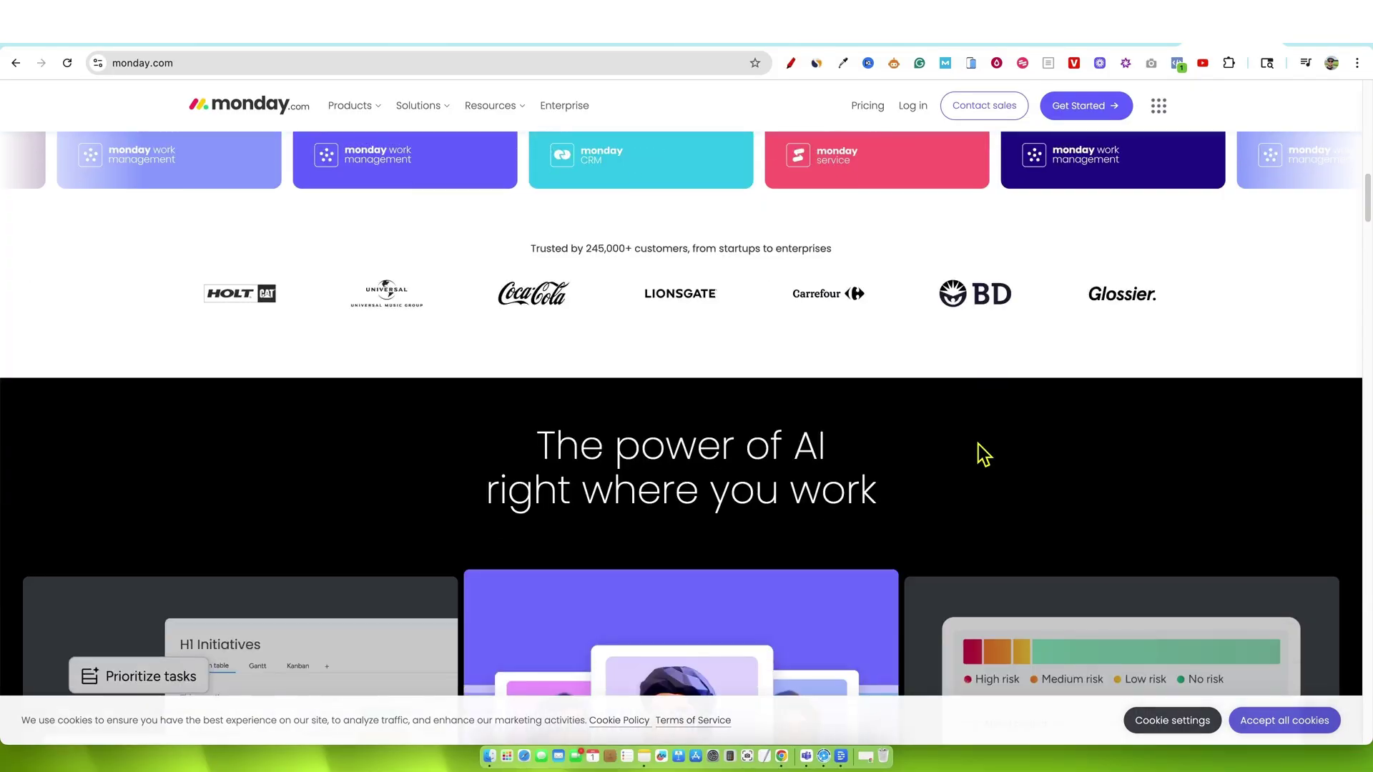
pyautogui.scroll(-2, 984, 455)
pyautogui.scroll(1, 558, 229)
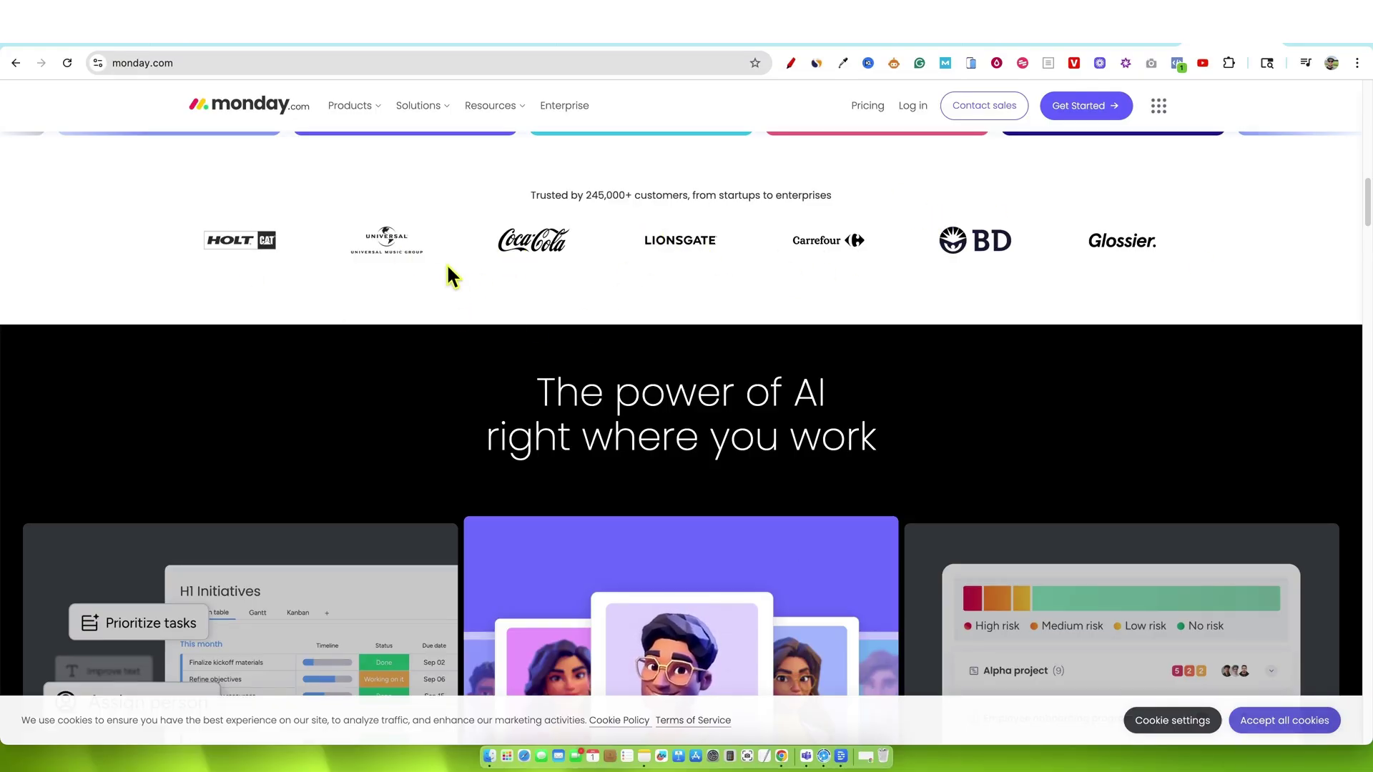
pyautogui.scroll(-20, 755, 321)
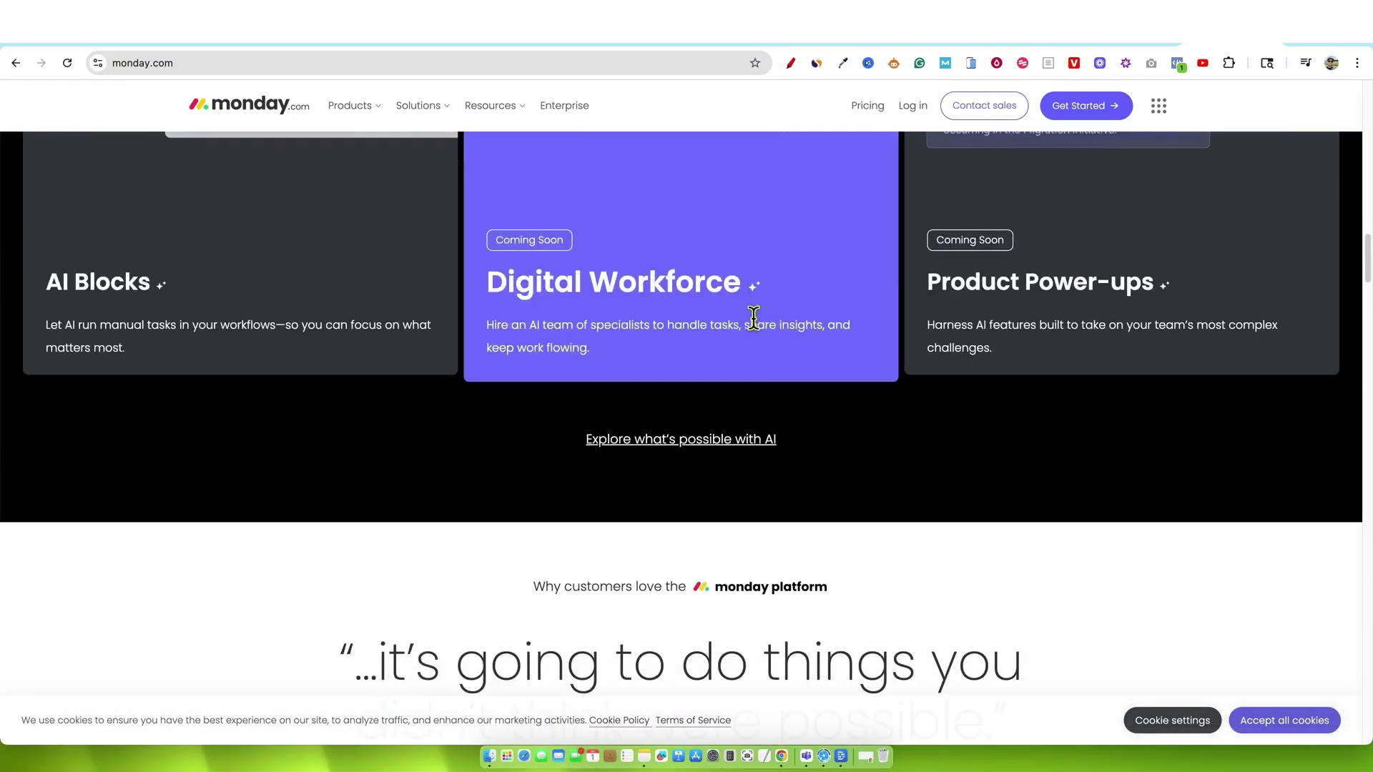
pyautogui.scroll(-15, 755, 330)
pyautogui.scroll(4, 756, 319)
pyautogui.scroll(20, 753, 313)
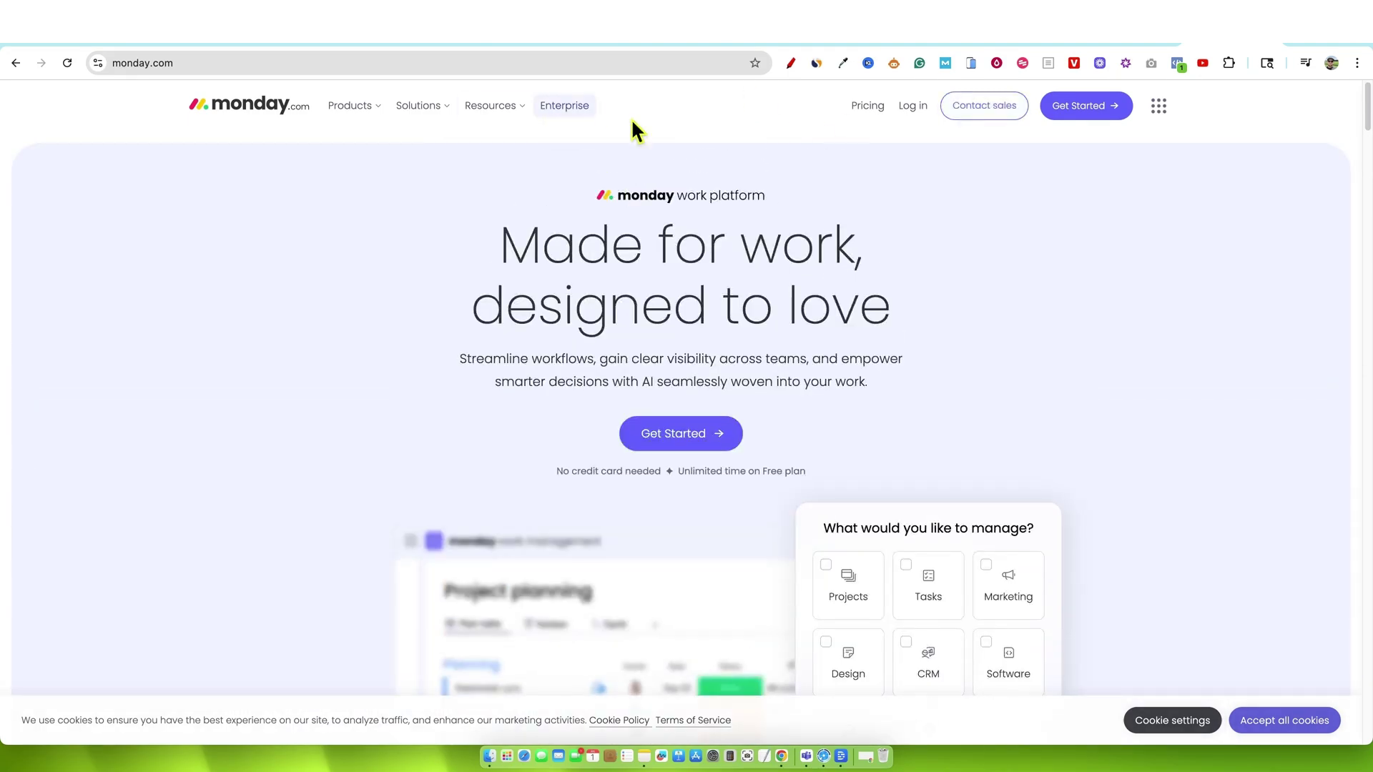
# Step: Open the pricing page and examine the plan prices and the features included in the Free plan
pyautogui.click(868, 107)
pyautogui.scroll(-5, 323, 398)
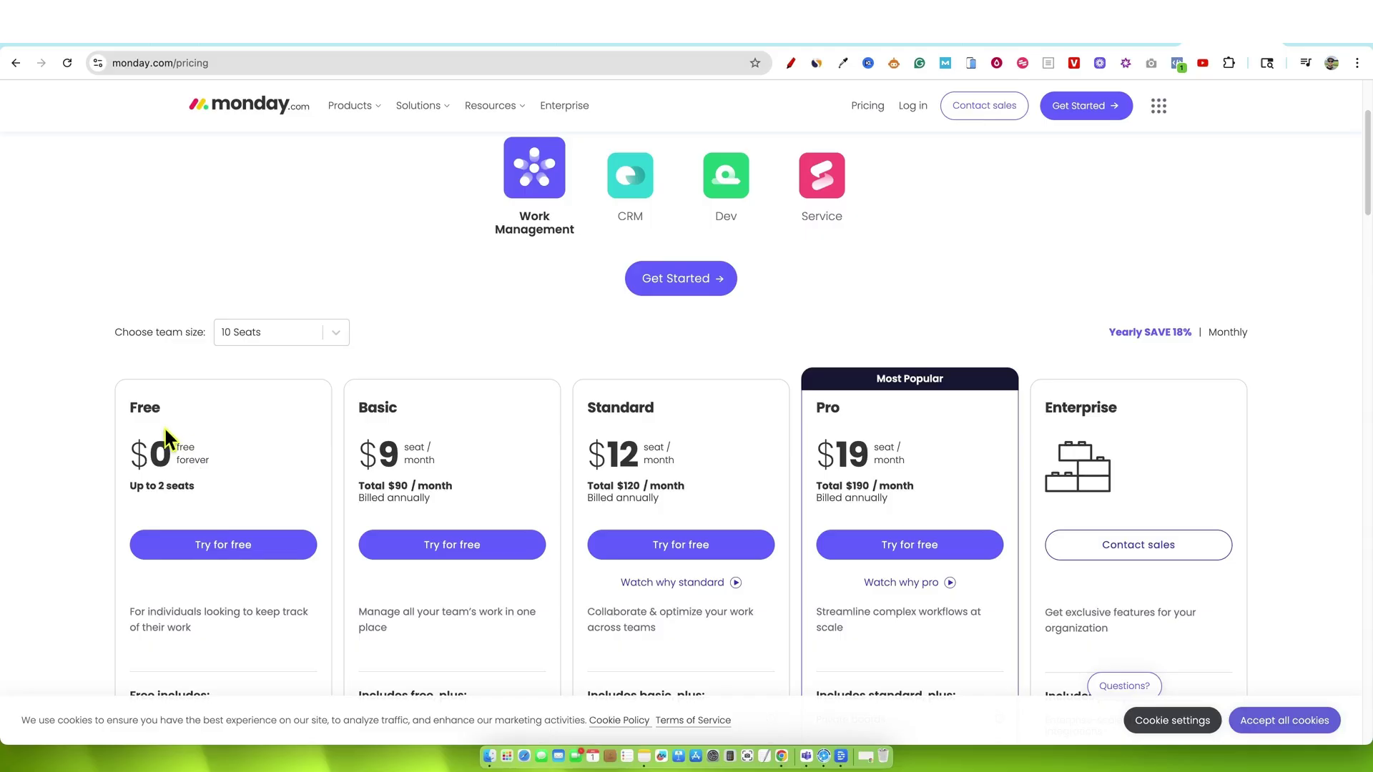
pyautogui.scroll(-2, 232, 537)
pyautogui.scroll(-3, 229, 526)
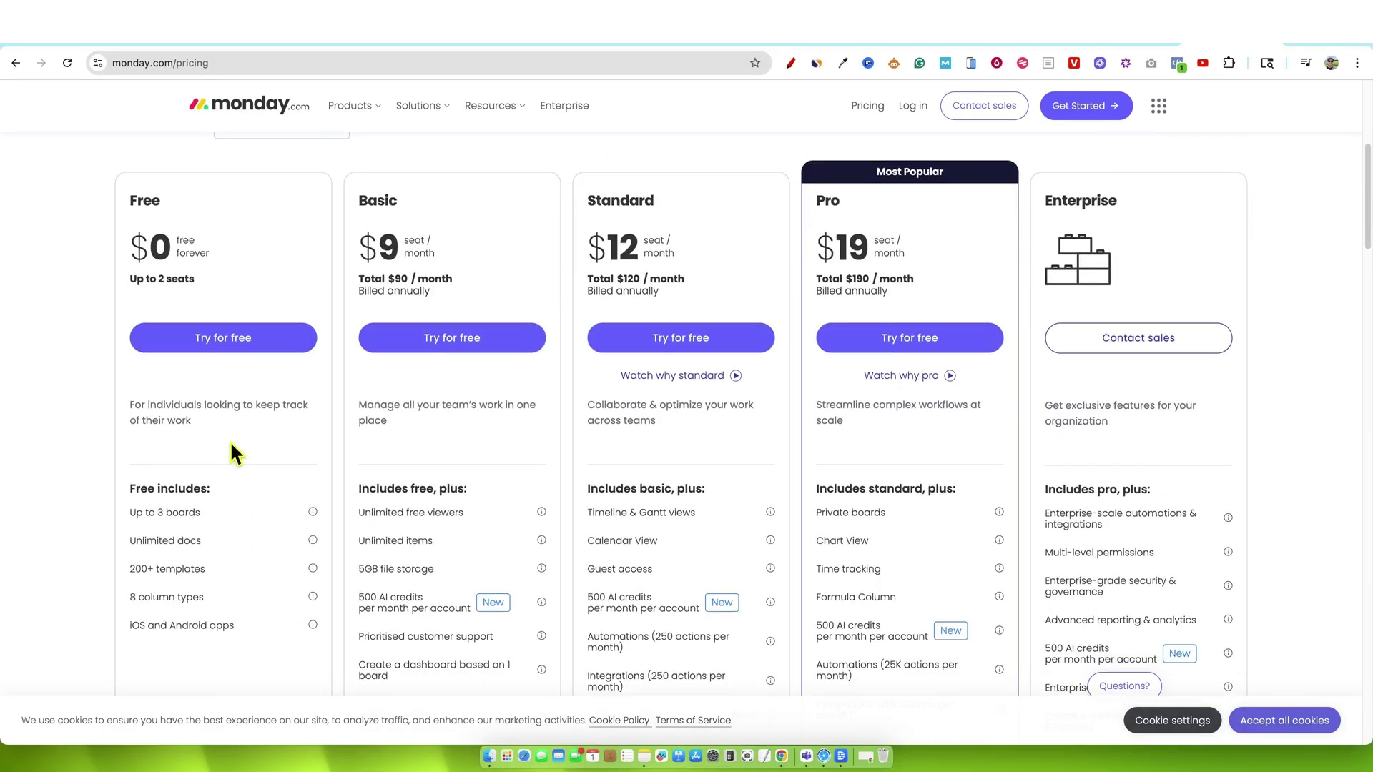
pyautogui.scroll(-1, 225, 449)
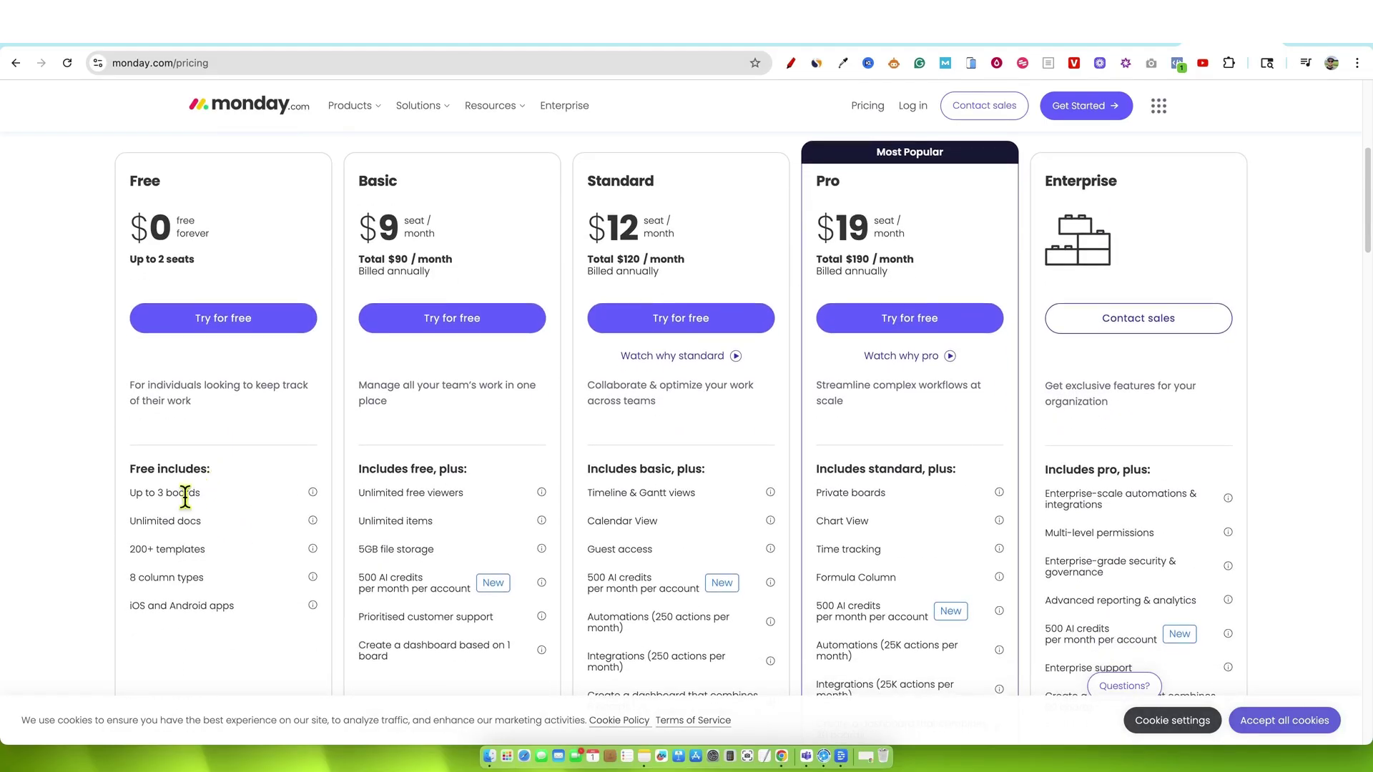
pyautogui.moveTo(312, 493)
pyautogui.moveTo(313, 524)
pyautogui.scroll(1, 392, 448)
pyautogui.scroll(3, 386, 436)
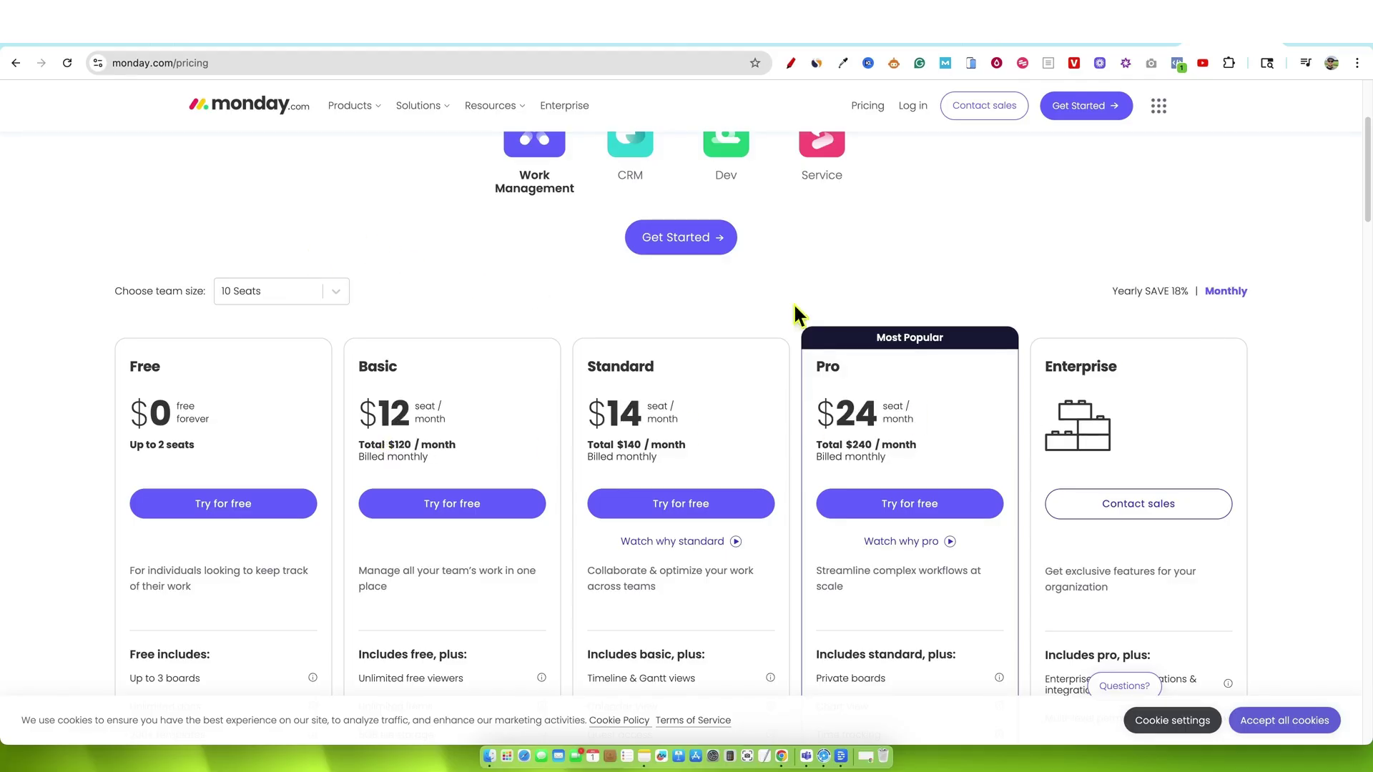
# Step: Compare yearly with monthly billing, ending on monthly, and check the Basic plan's total price
pyautogui.click(1175, 293)
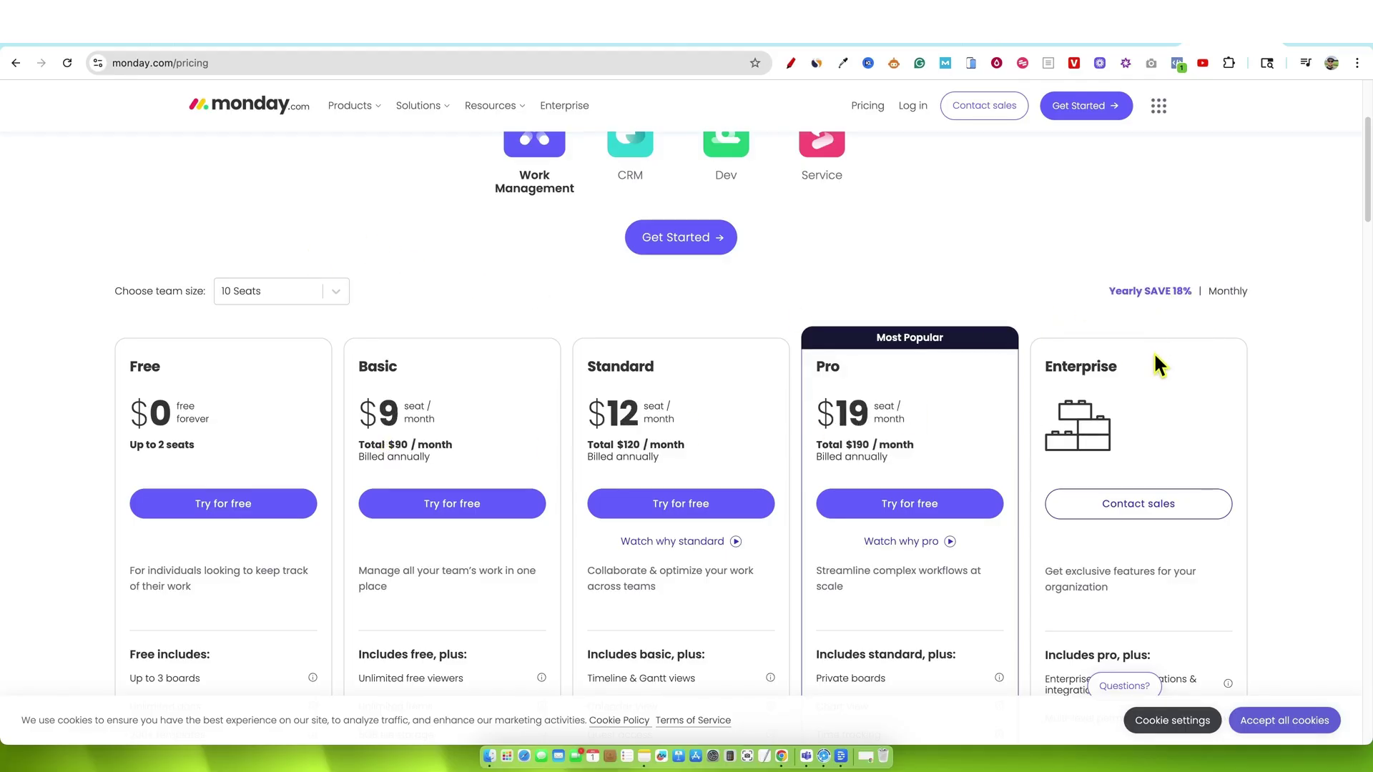
pyautogui.click(1235, 300)
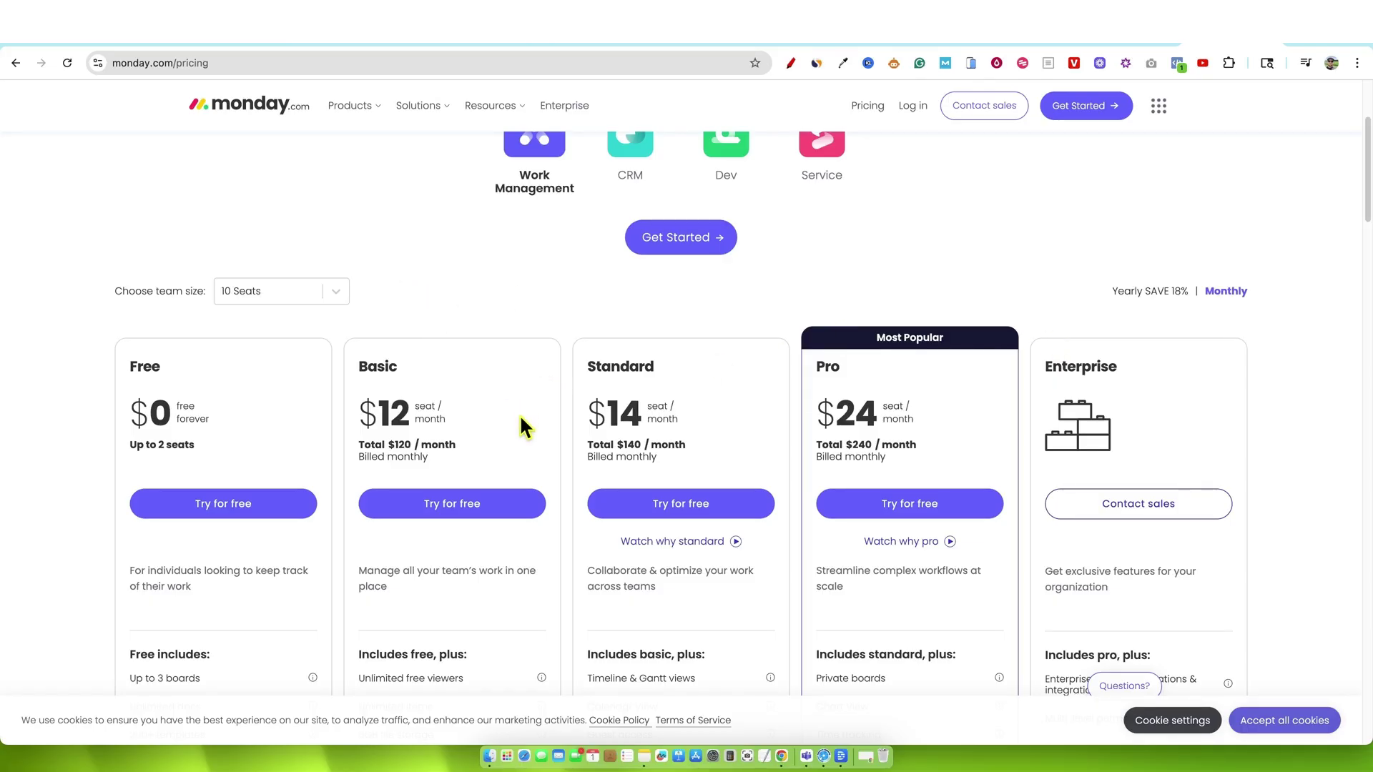
pyautogui.scroll(-1, 520, 420)
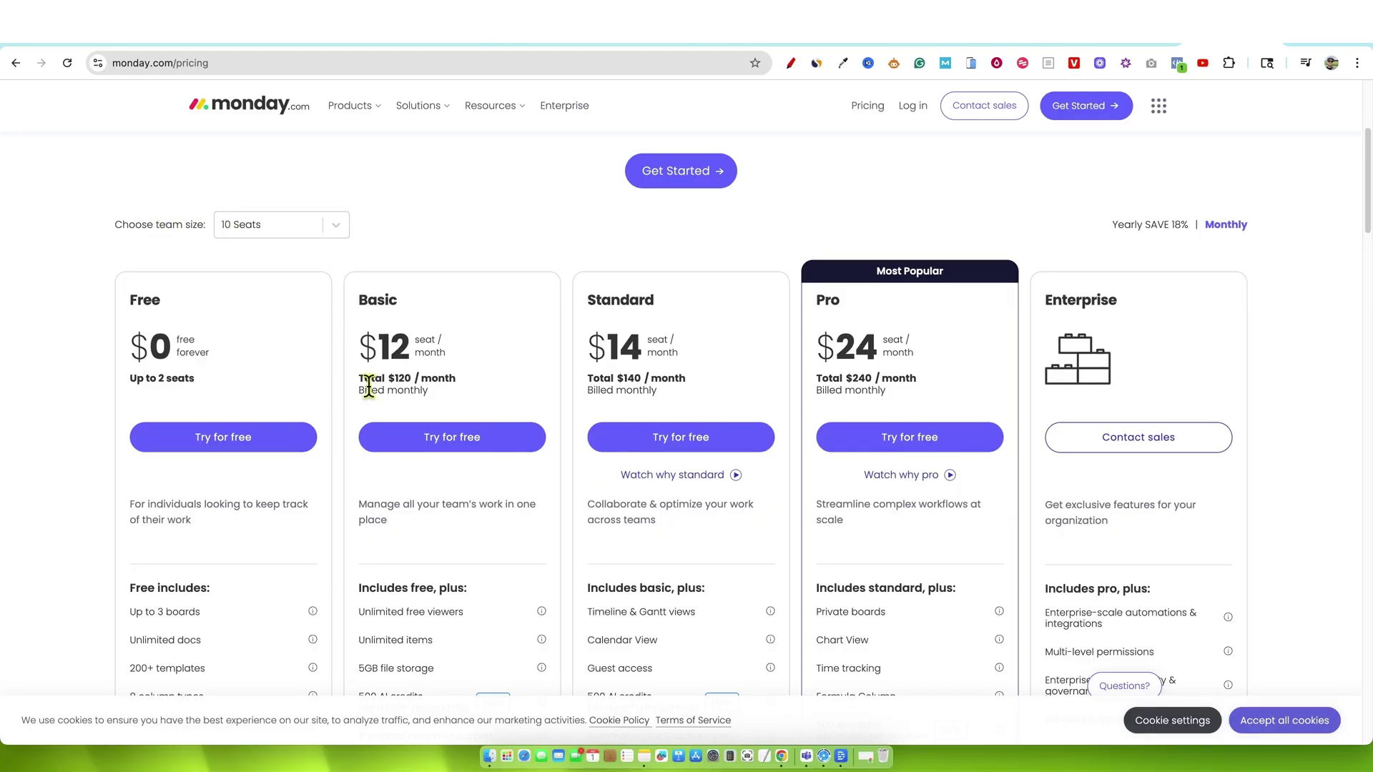
pyautogui.moveTo(357, 377); pyautogui.dragTo(466, 408)
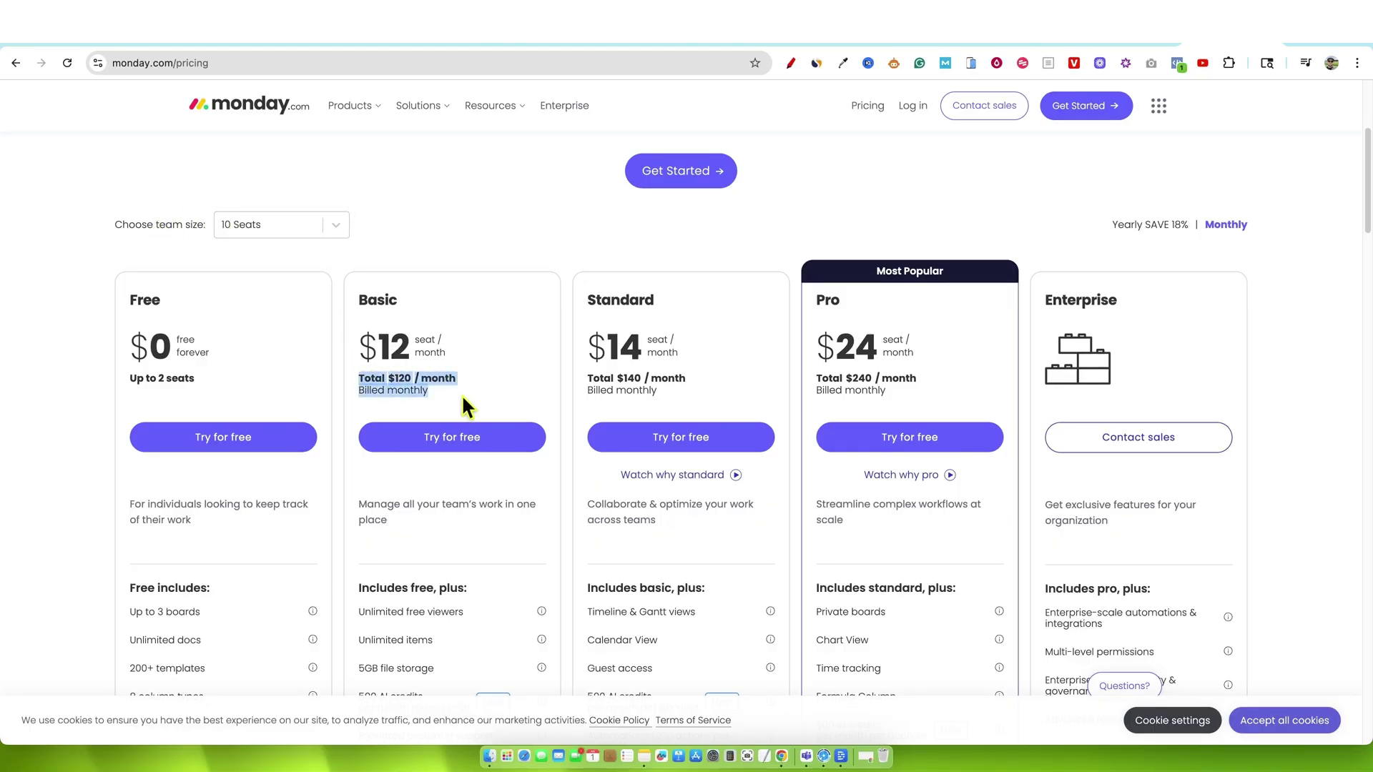
pyautogui.click(471, 212)
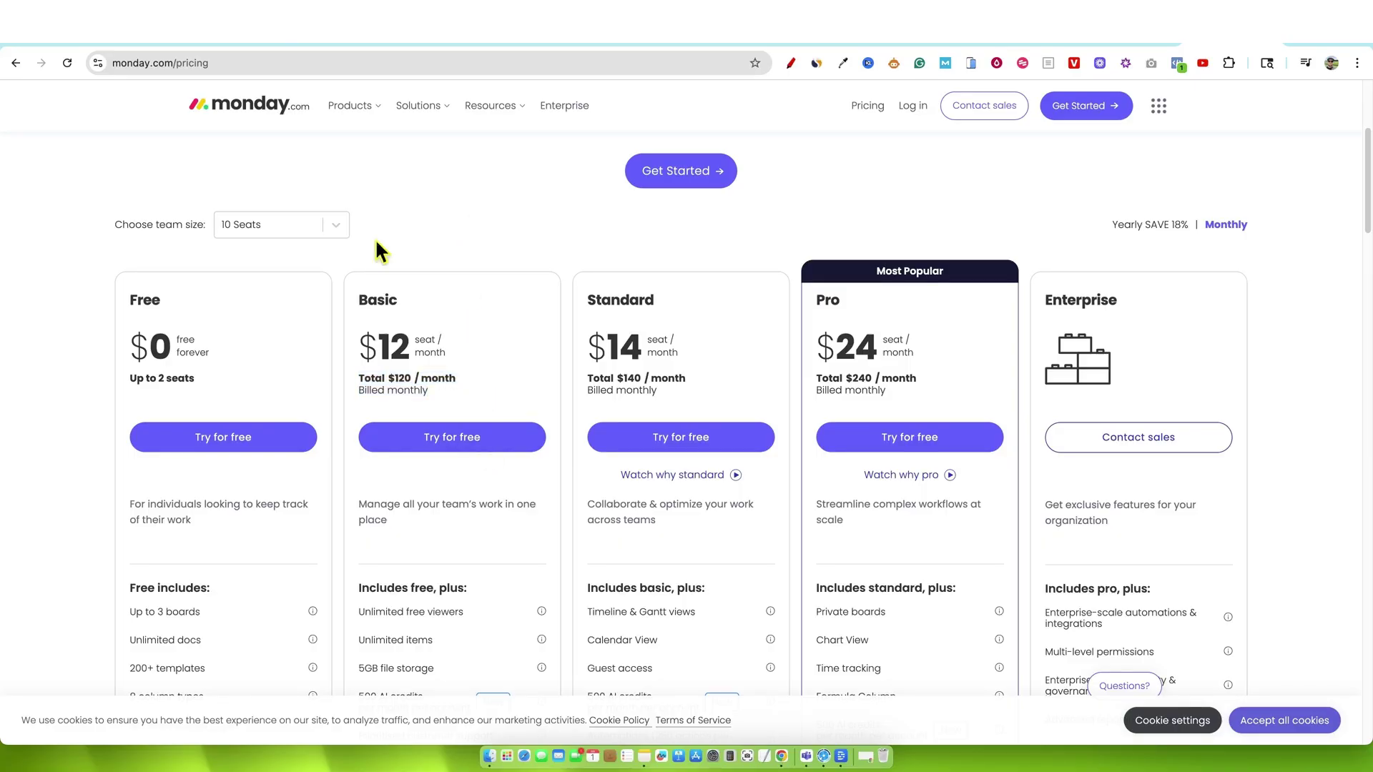
# Step: Set the team size on the pricing page to 3 seats and check the plan totals
pyautogui.click(308, 225)
pyautogui.click(306, 259)
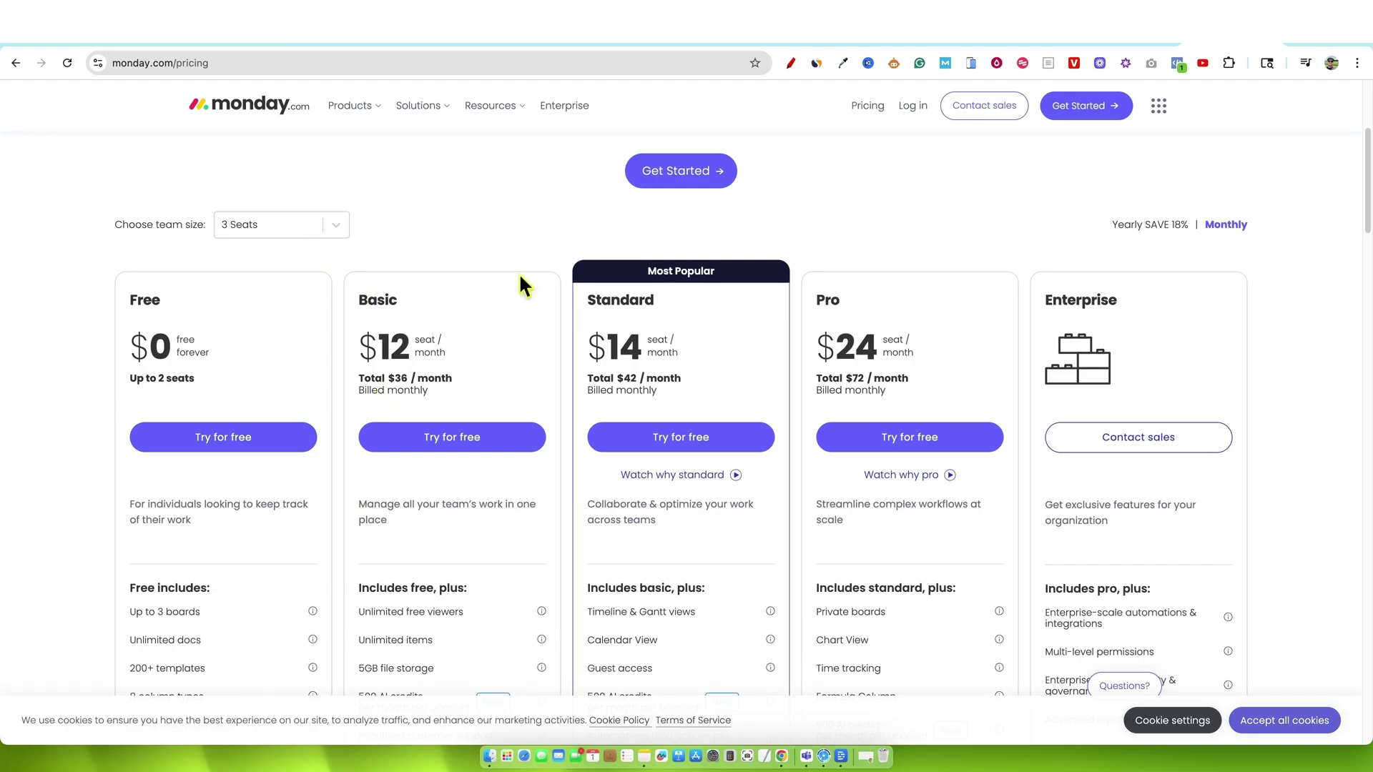
pyautogui.scroll(-3, 336, 536)
pyautogui.scroll(3, 530, 556)
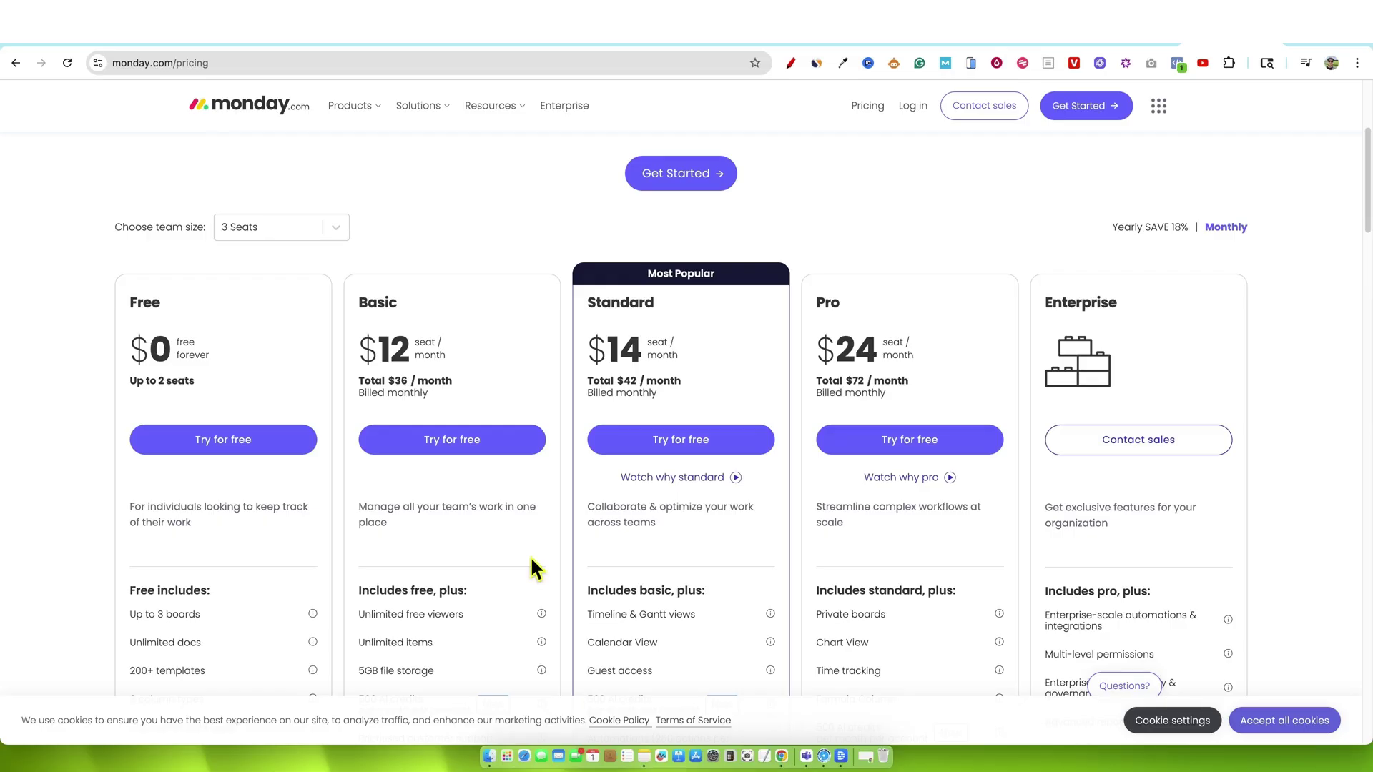
pyautogui.scroll(-1, 458, 429)
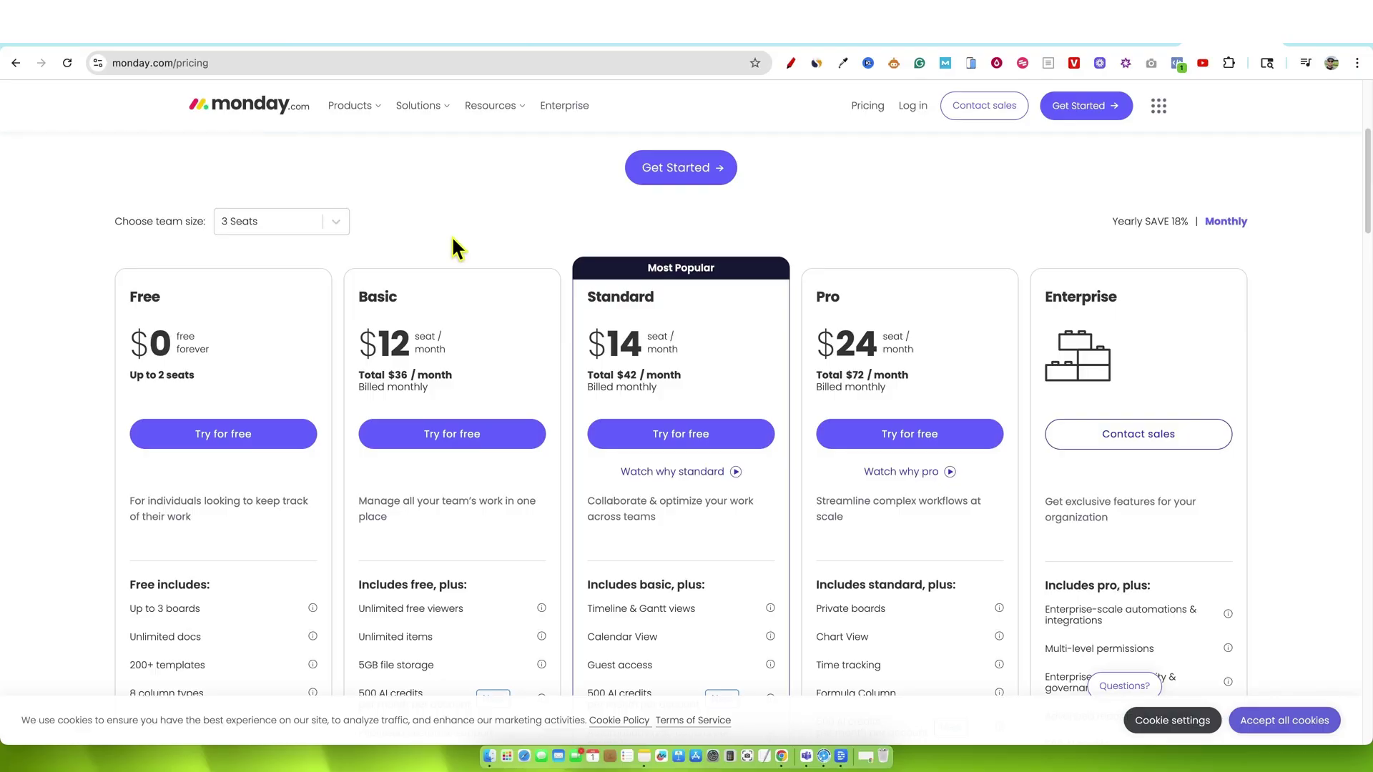
# Step: Look through the available team sizes, keep 3 seats, and check the Basic plan's monthly total
pyautogui.click(338, 223)
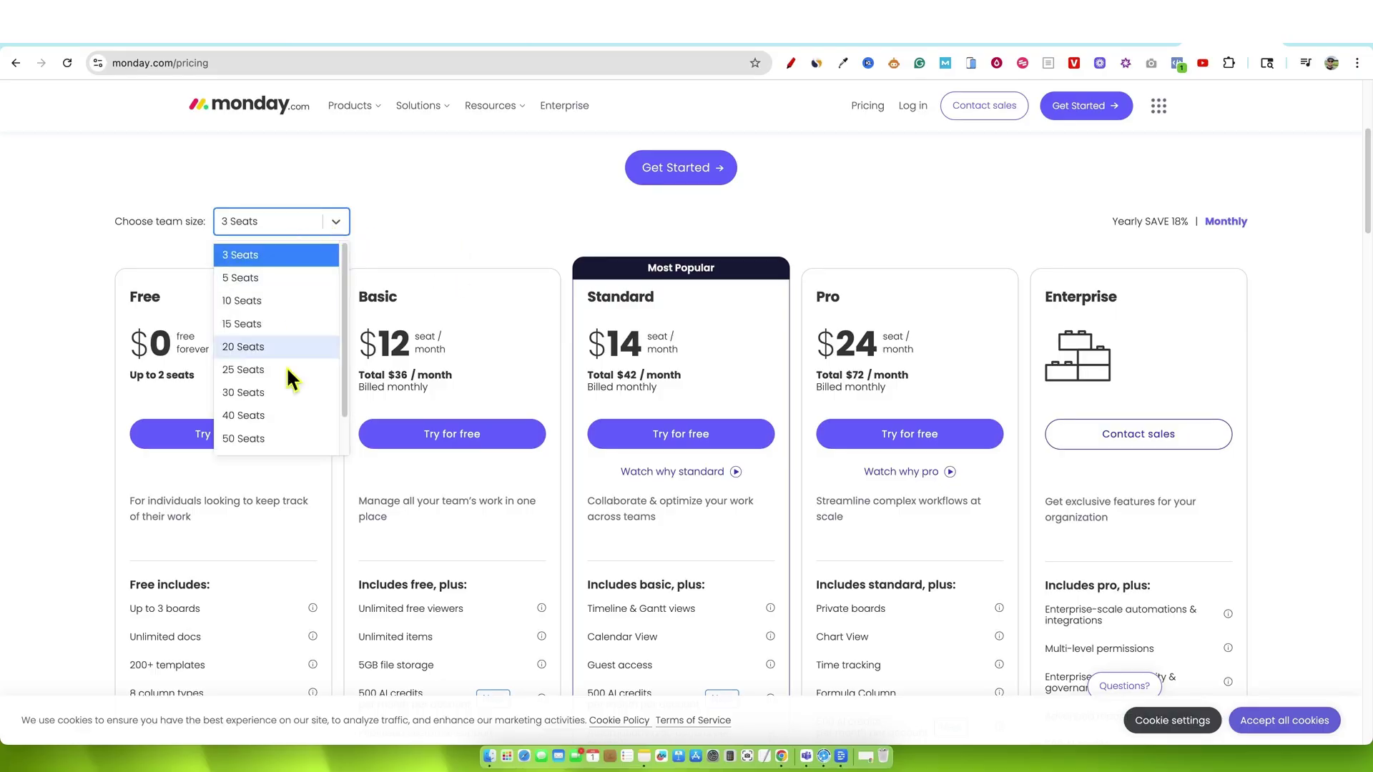
pyautogui.scroll(-1, 304, 404)
pyautogui.scroll(2, 302, 394)
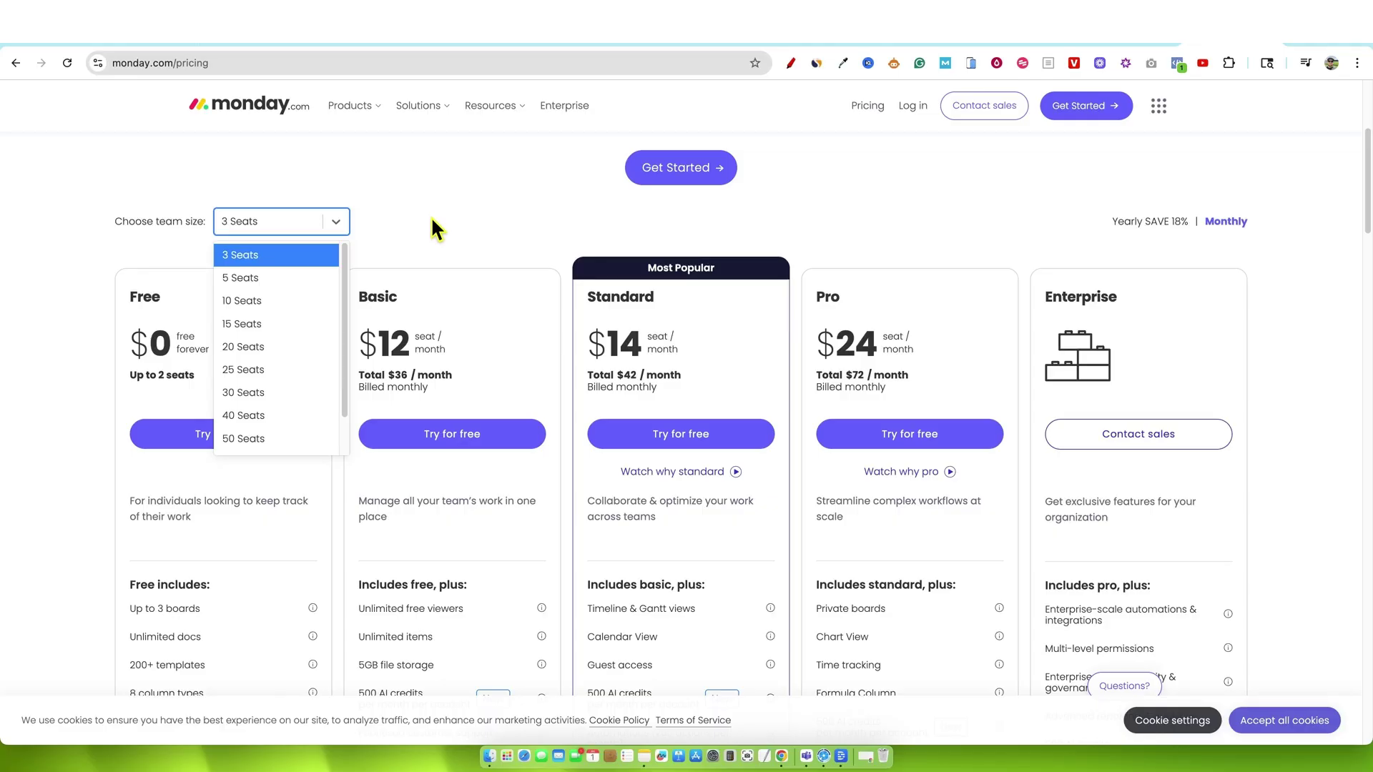
pyautogui.click(249, 256)
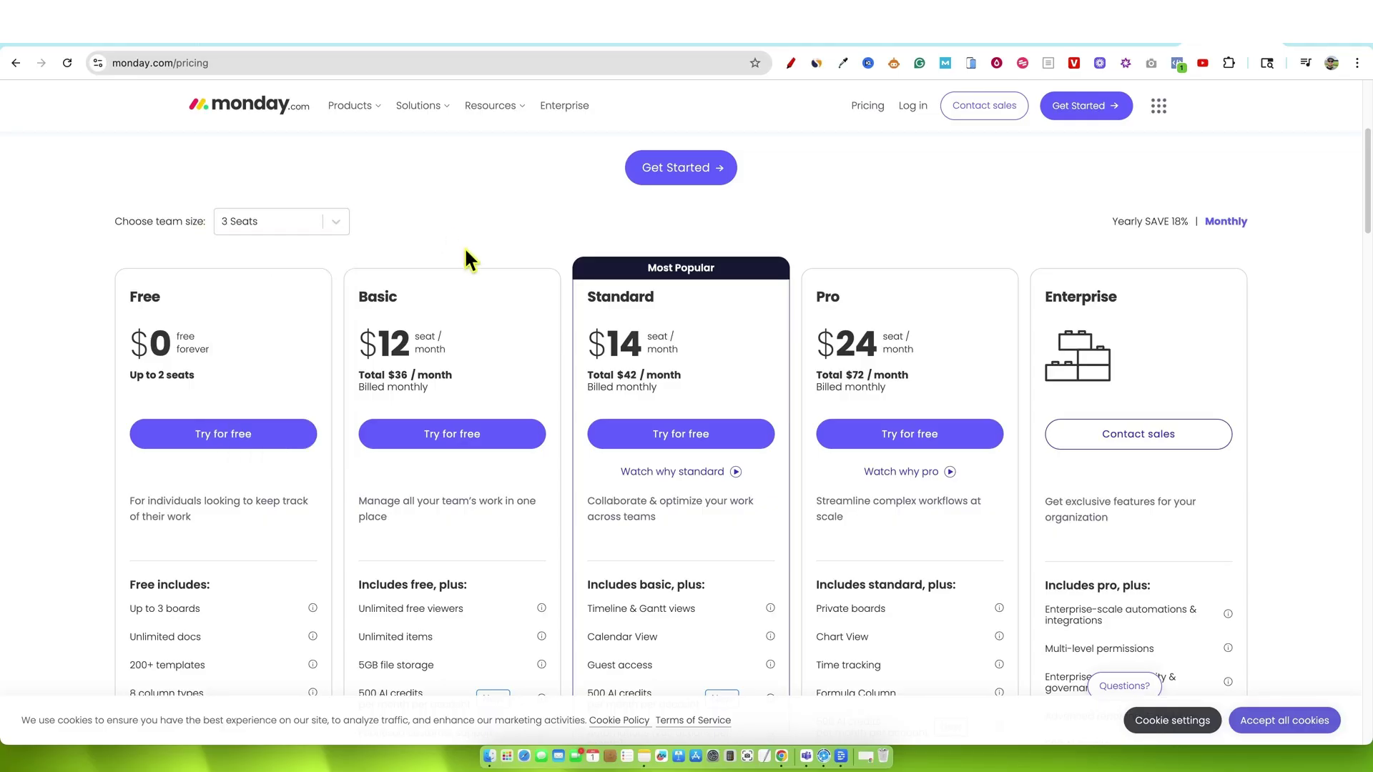
pyautogui.moveTo(390, 379); pyautogui.dragTo(508, 386)
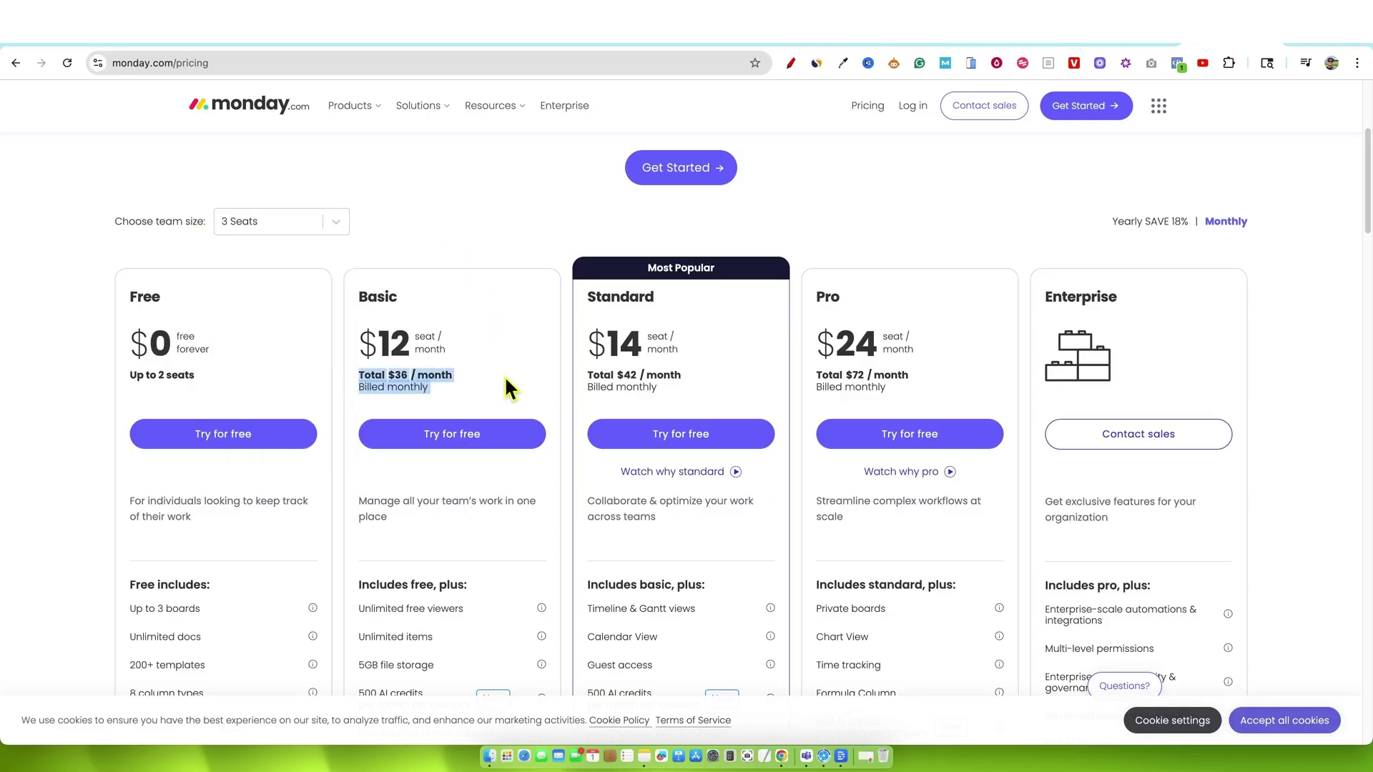
pyautogui.click(503, 218)
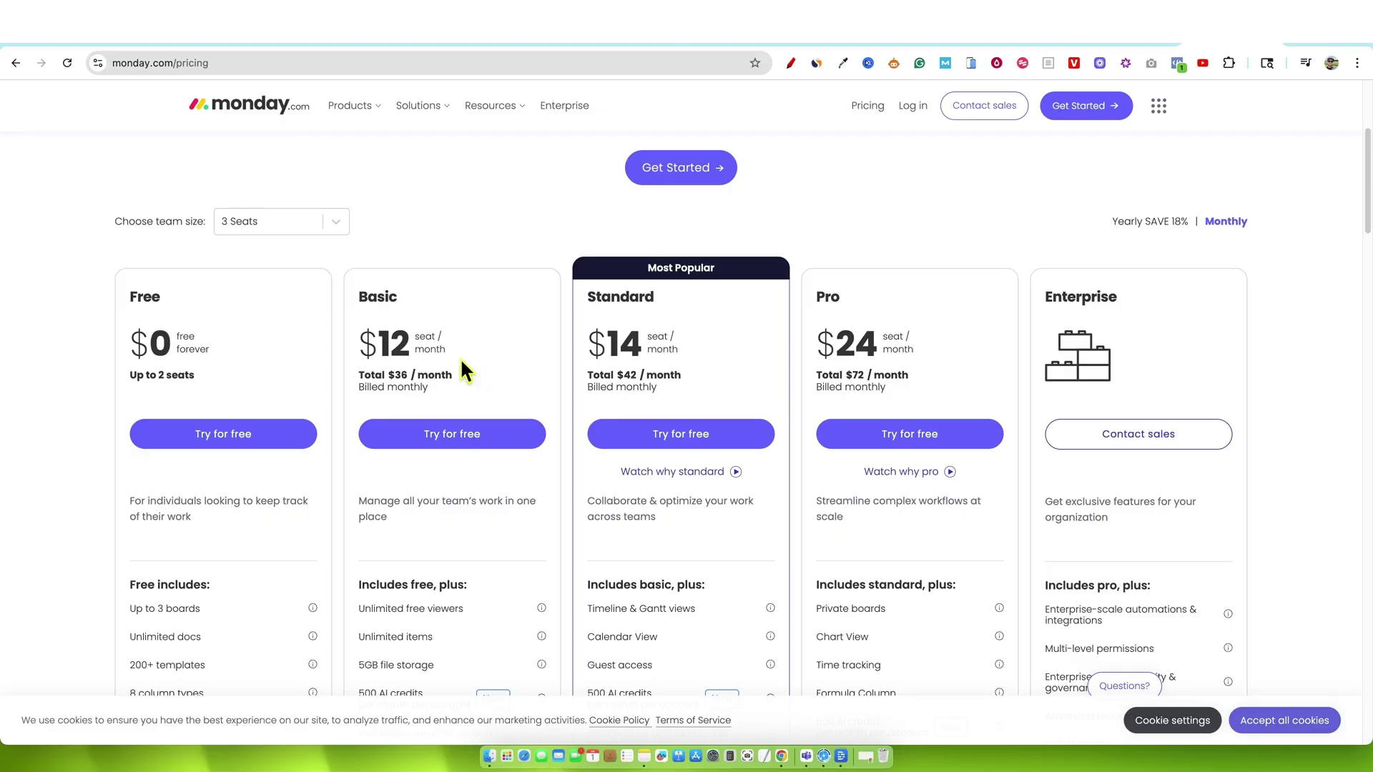
# Step: Compare the features and prices of the Standard and Pro plans with the other plans
pyautogui.scroll(-5, 507, 486)
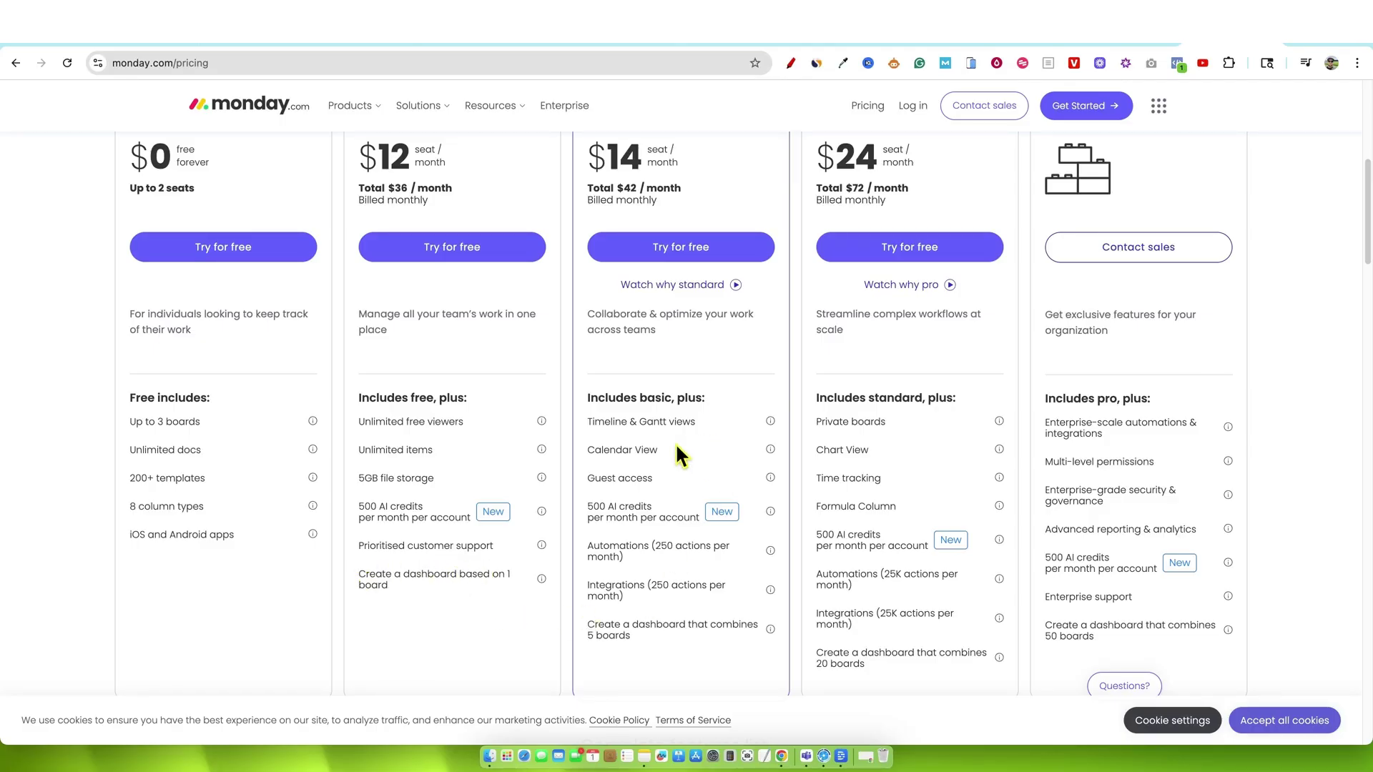
pyautogui.scroll(1, 677, 452)
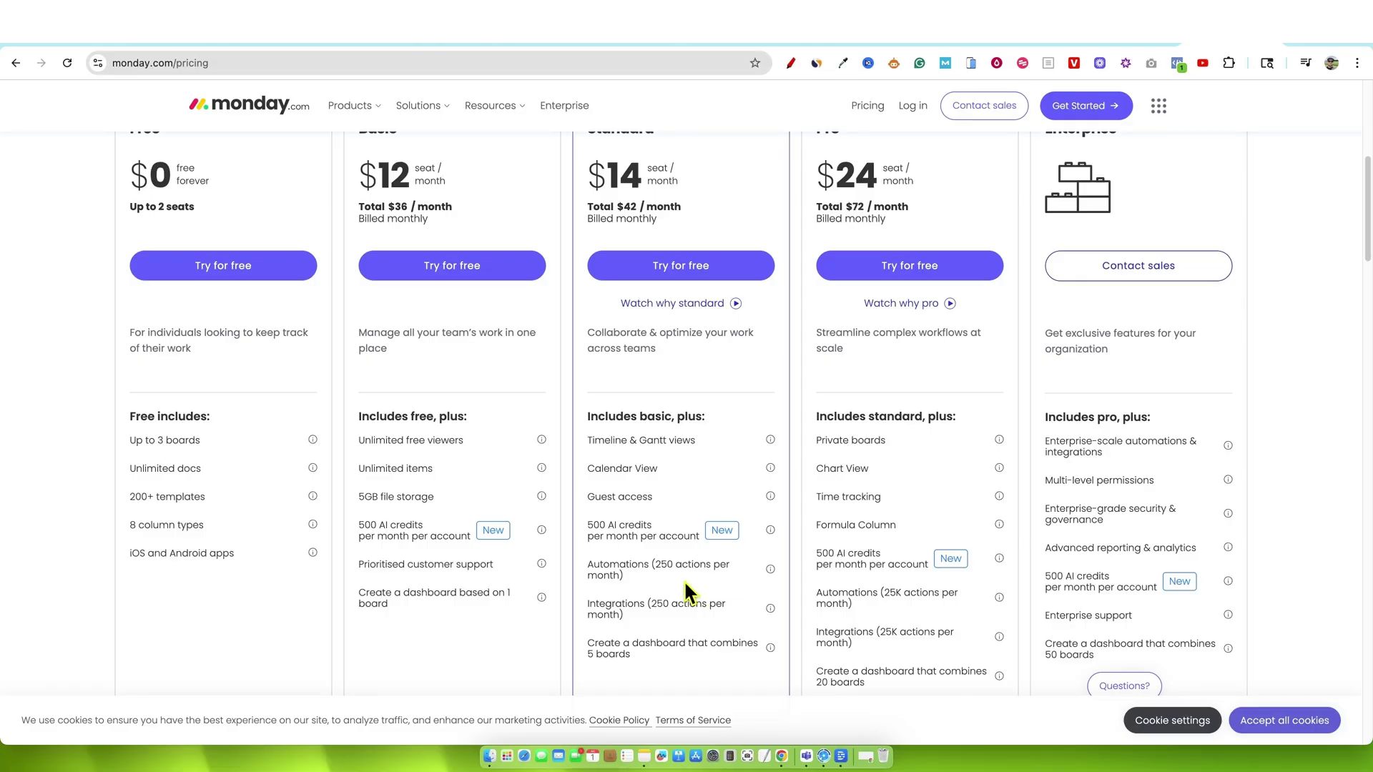
pyautogui.scroll(4, 687, 593)
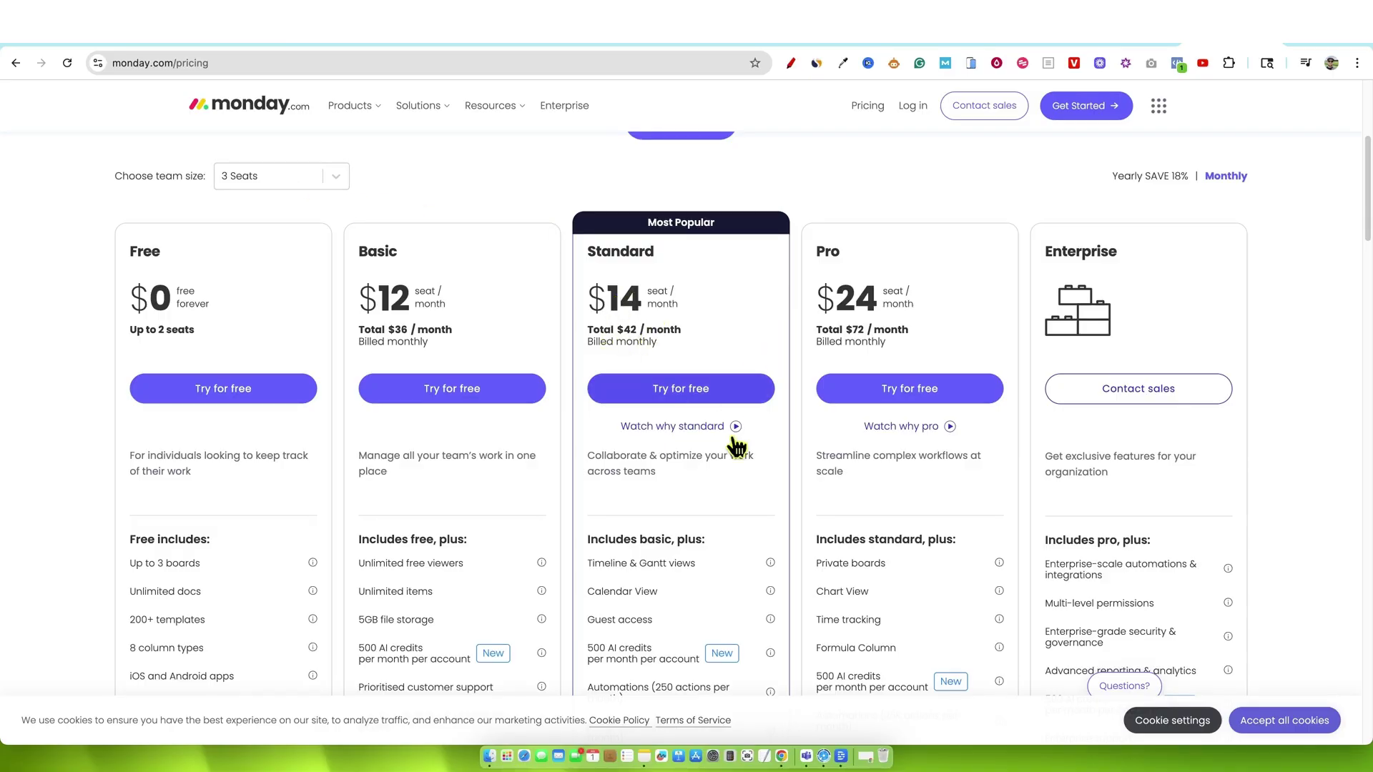
pyautogui.scroll(-1, 920, 607)
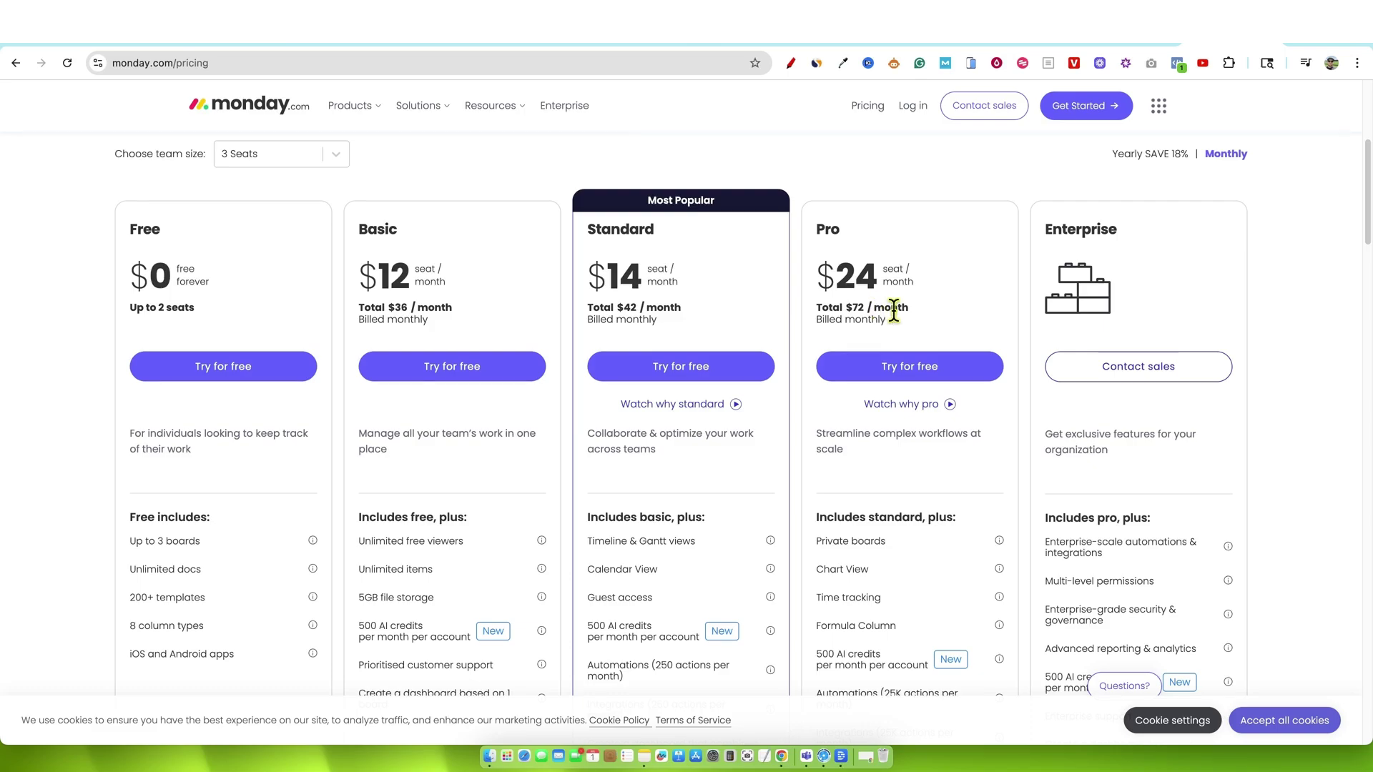
pyautogui.scroll(5, 891, 306)
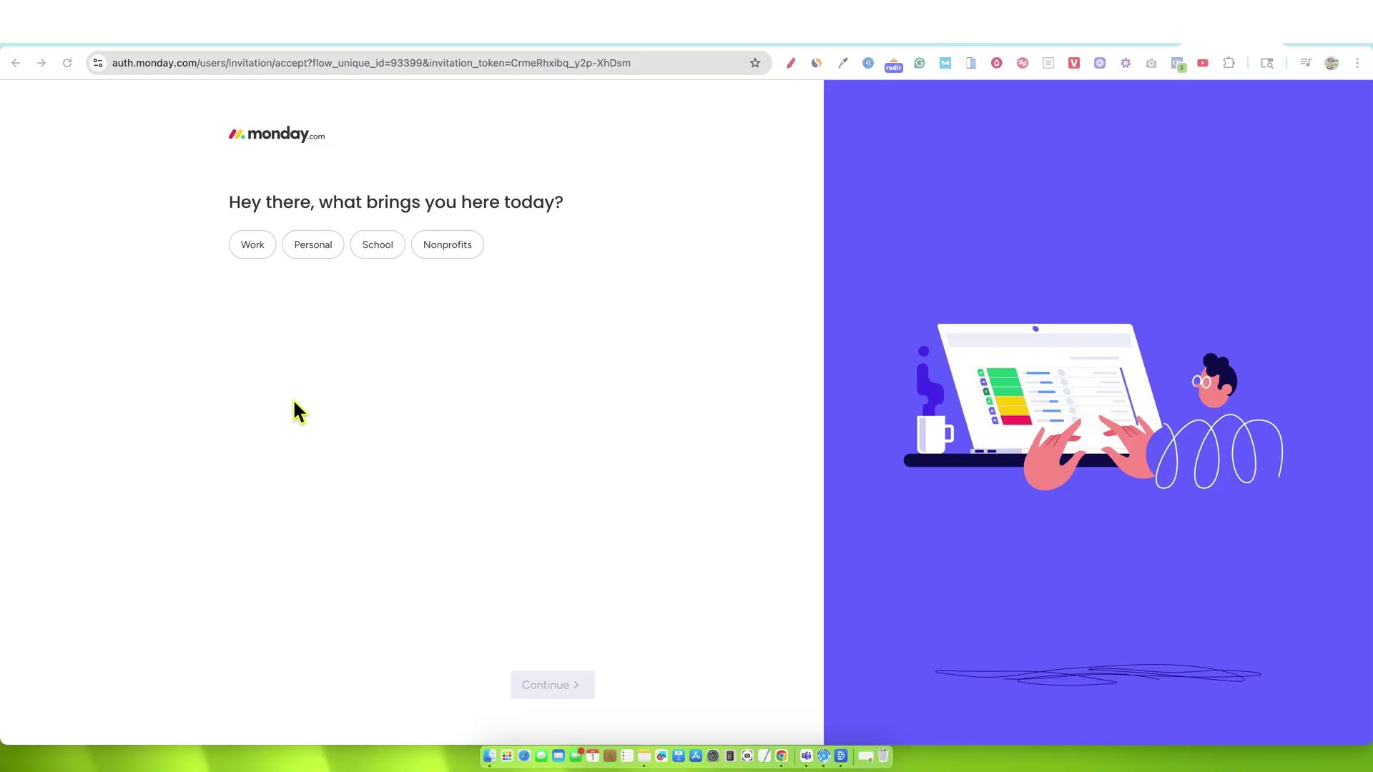
# Step: Answer the first sign-up questions with Work as the purpose and Business owner as the current role, and continue
pyautogui.click(254, 253)
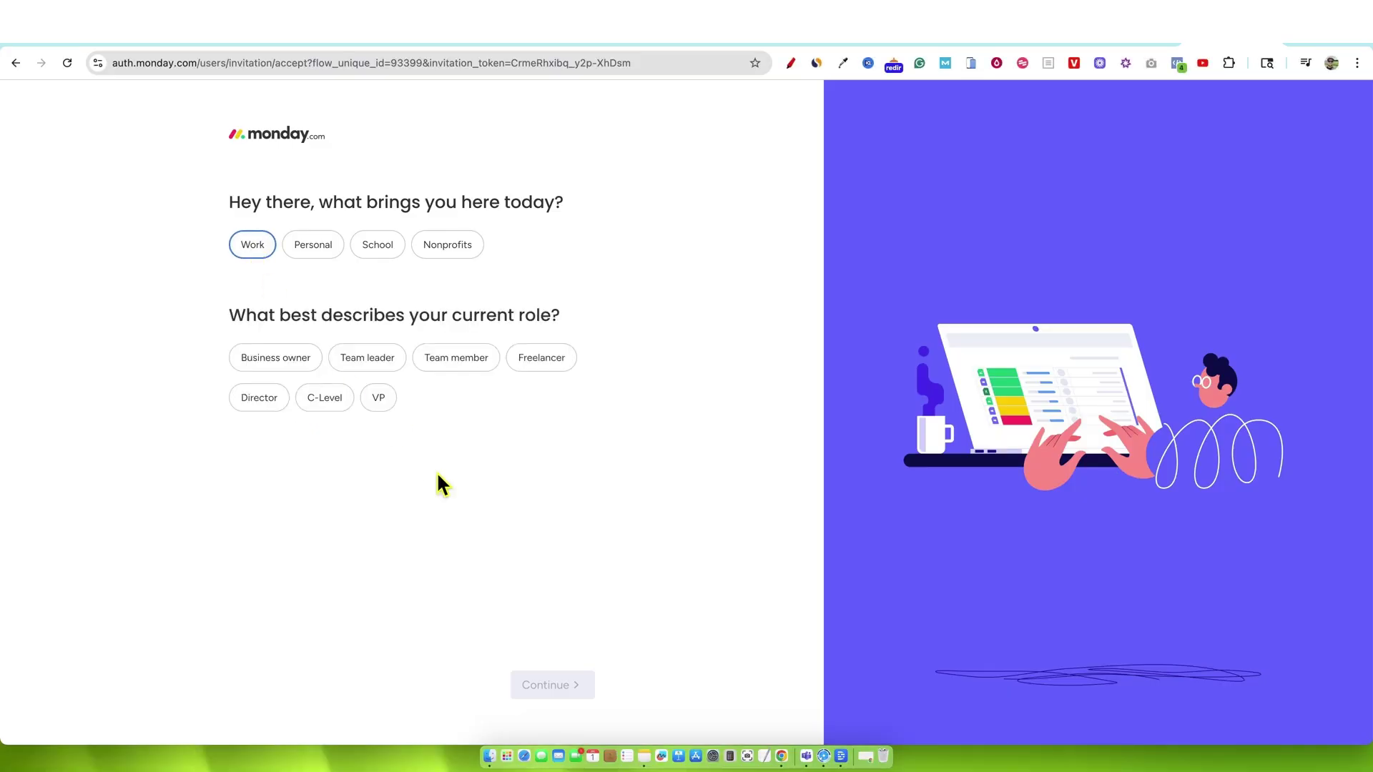
pyautogui.click(289, 363)
pyautogui.click(545, 685)
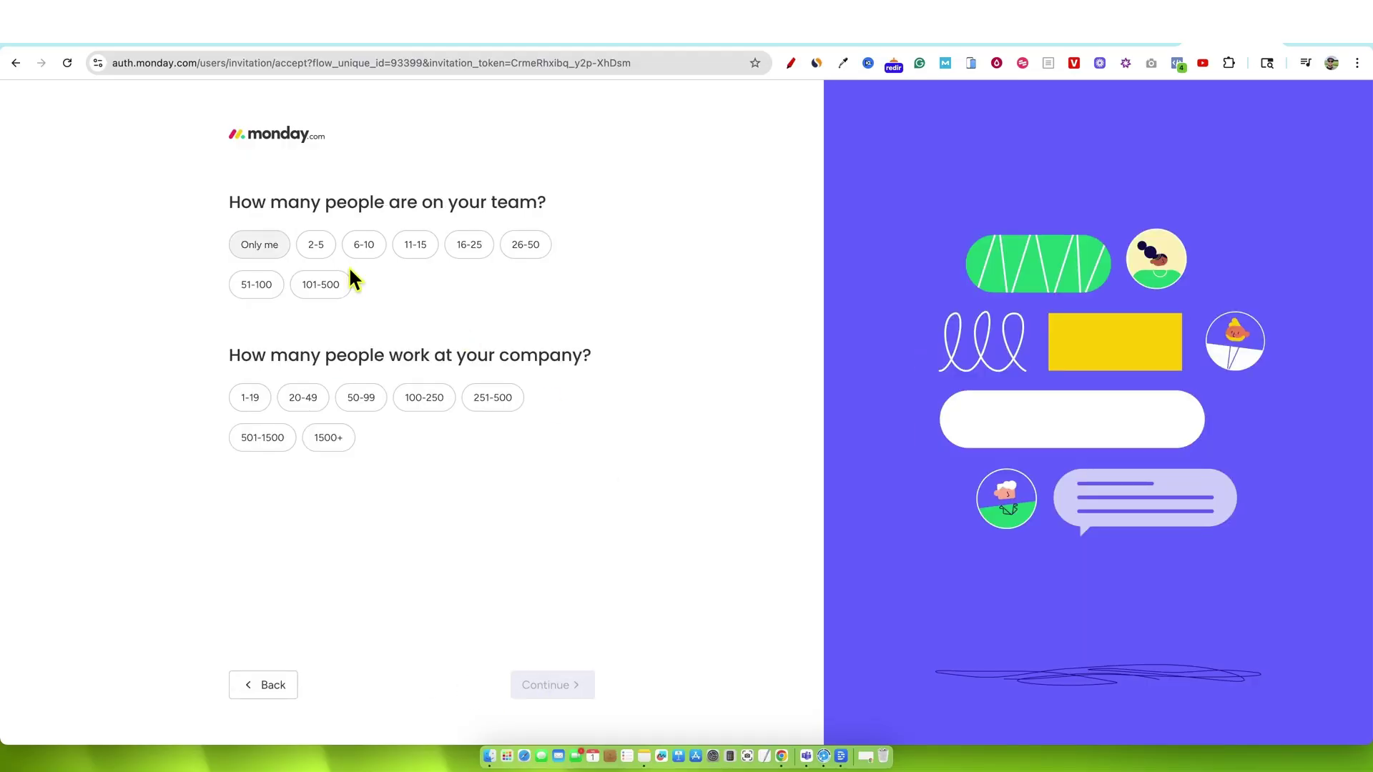
# Step: Give the team size as 2-5 people and the company size as 1-19, and continue
pyautogui.click(317, 247)
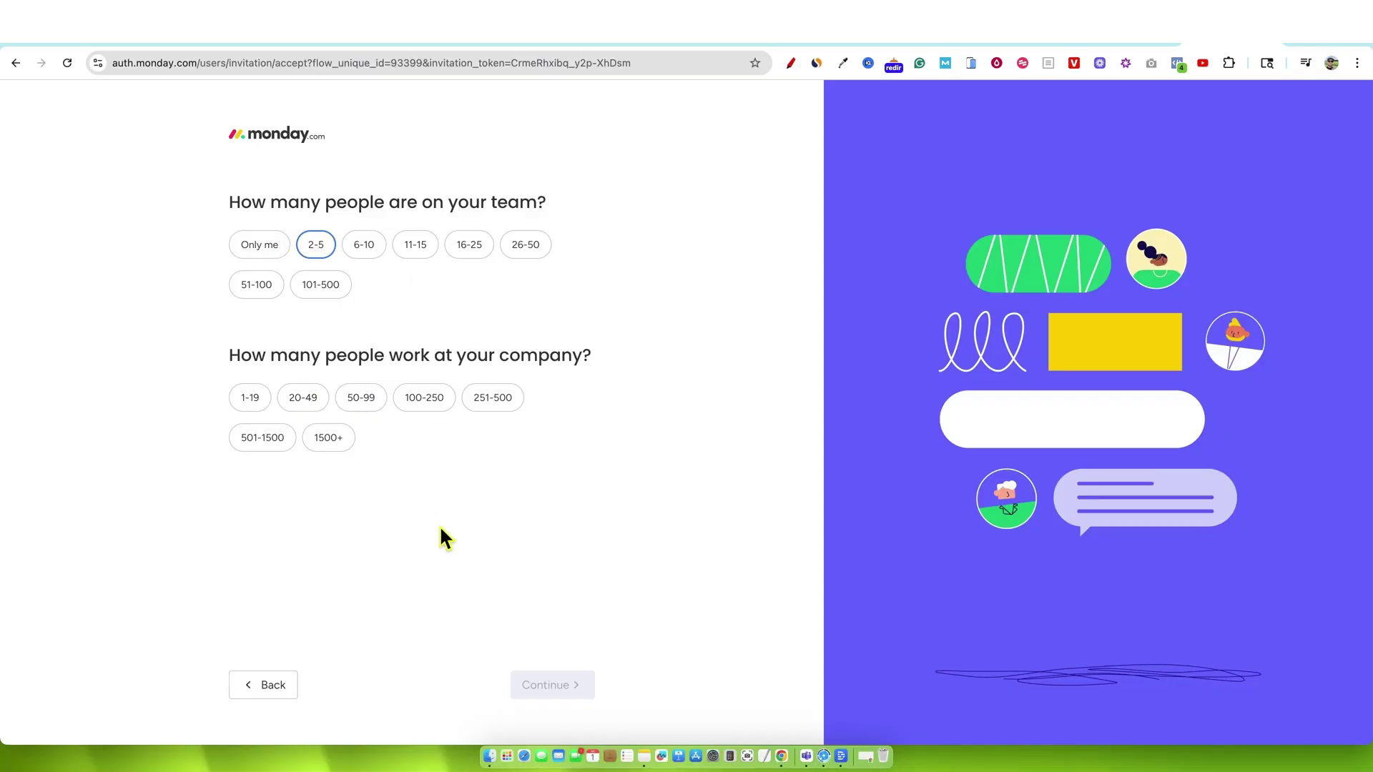
pyautogui.click(270, 393)
pyautogui.click(566, 688)
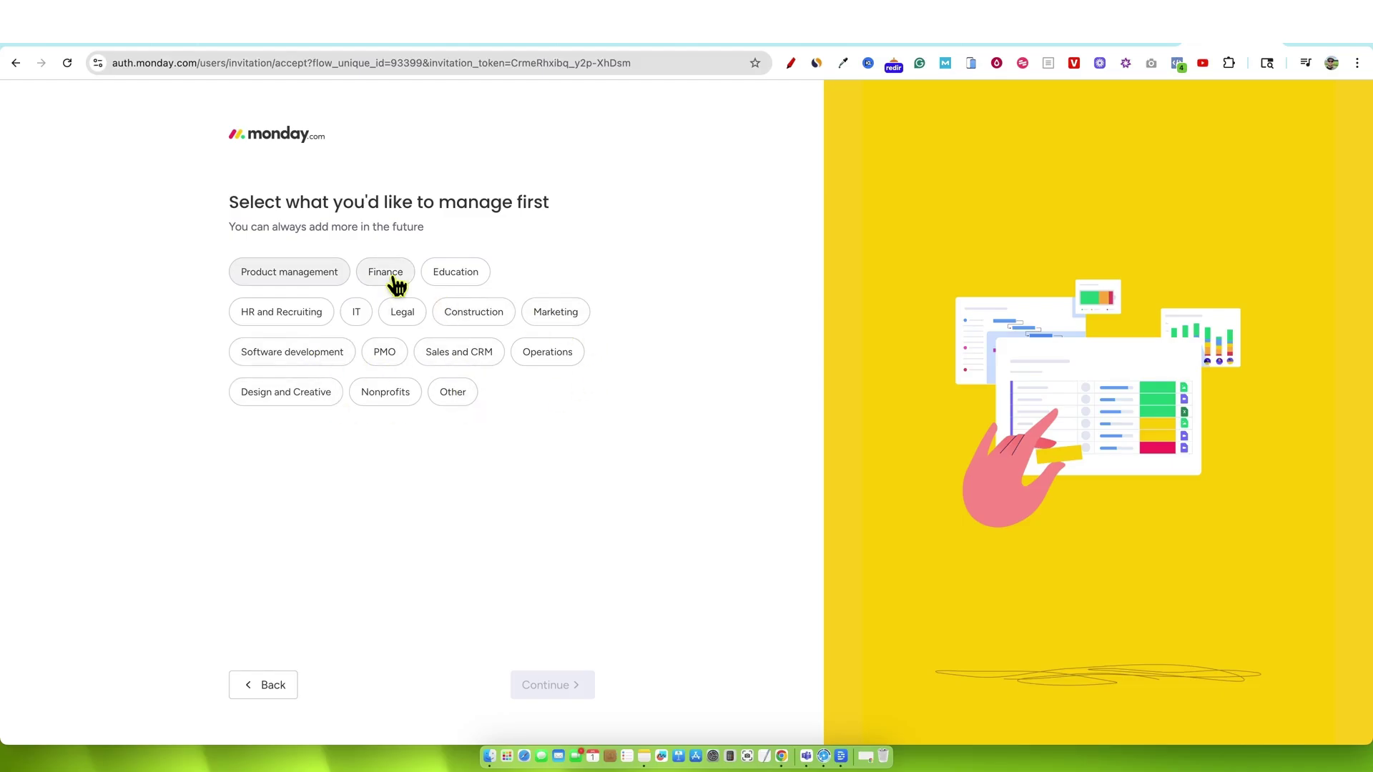
# Step: Choose Marketing as the area to manage first and continue to the focus question
pyautogui.click(562, 314)
pyautogui.click(551, 685)
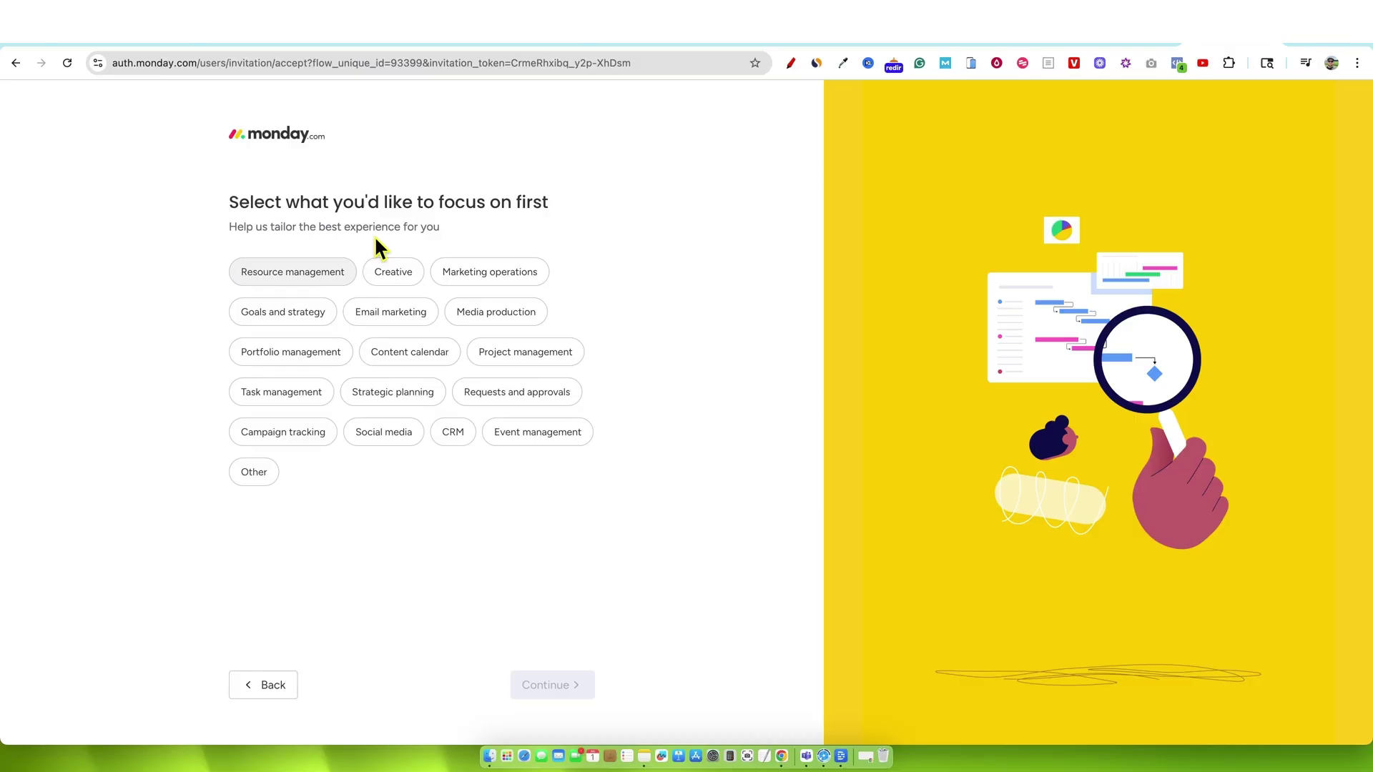
# Step: Choose Content calendar as the first focus, give YouTube as how monday.com was heard about, and continue
pyautogui.click(449, 354)
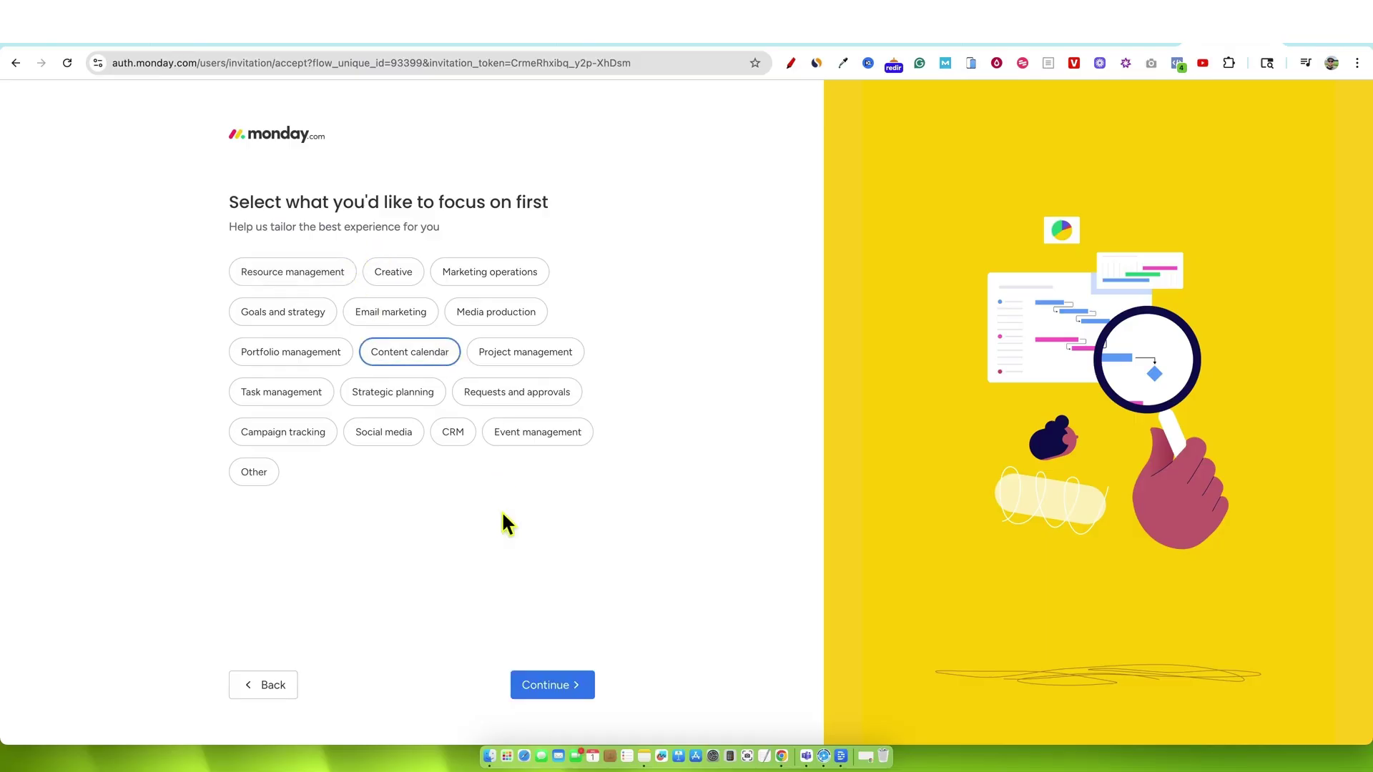
pyautogui.click(552, 685)
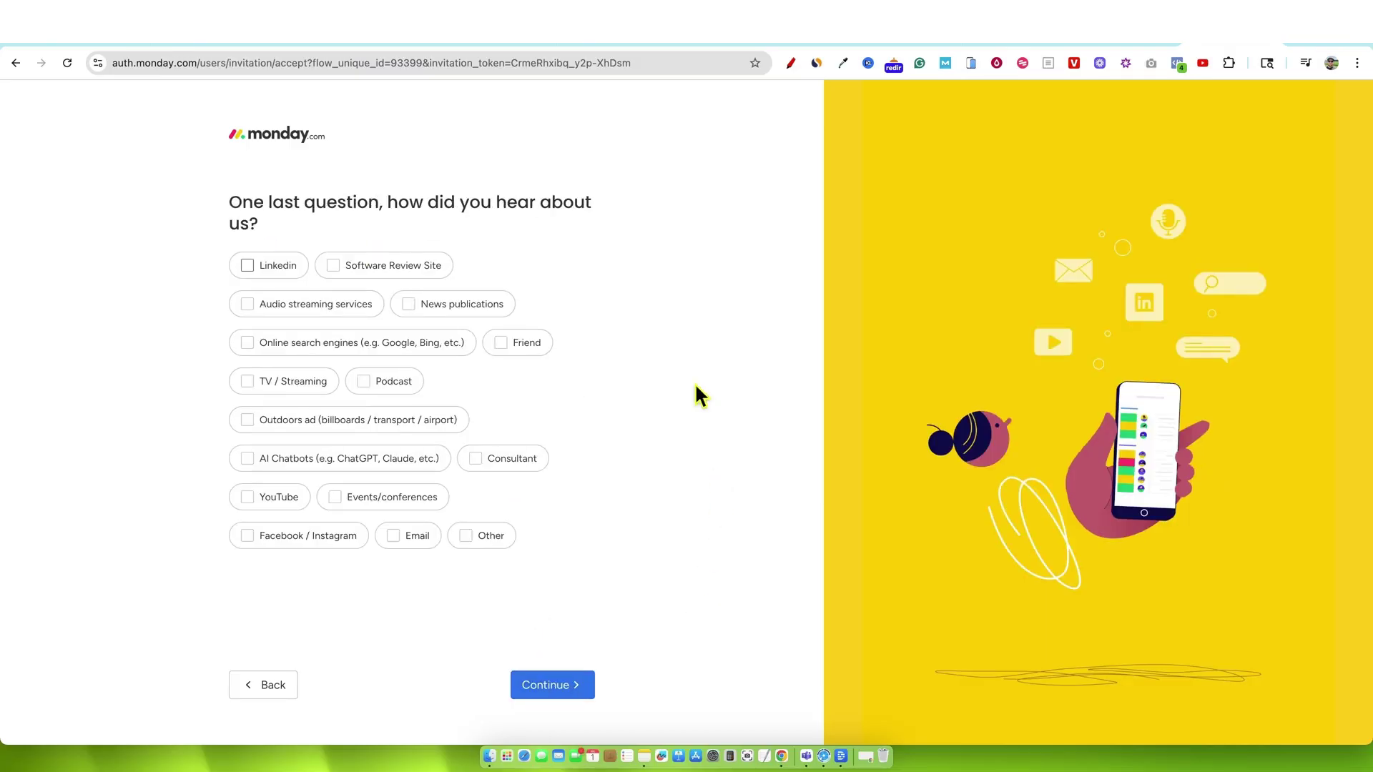
pyautogui.click(278, 500)
pyautogui.click(522, 672)
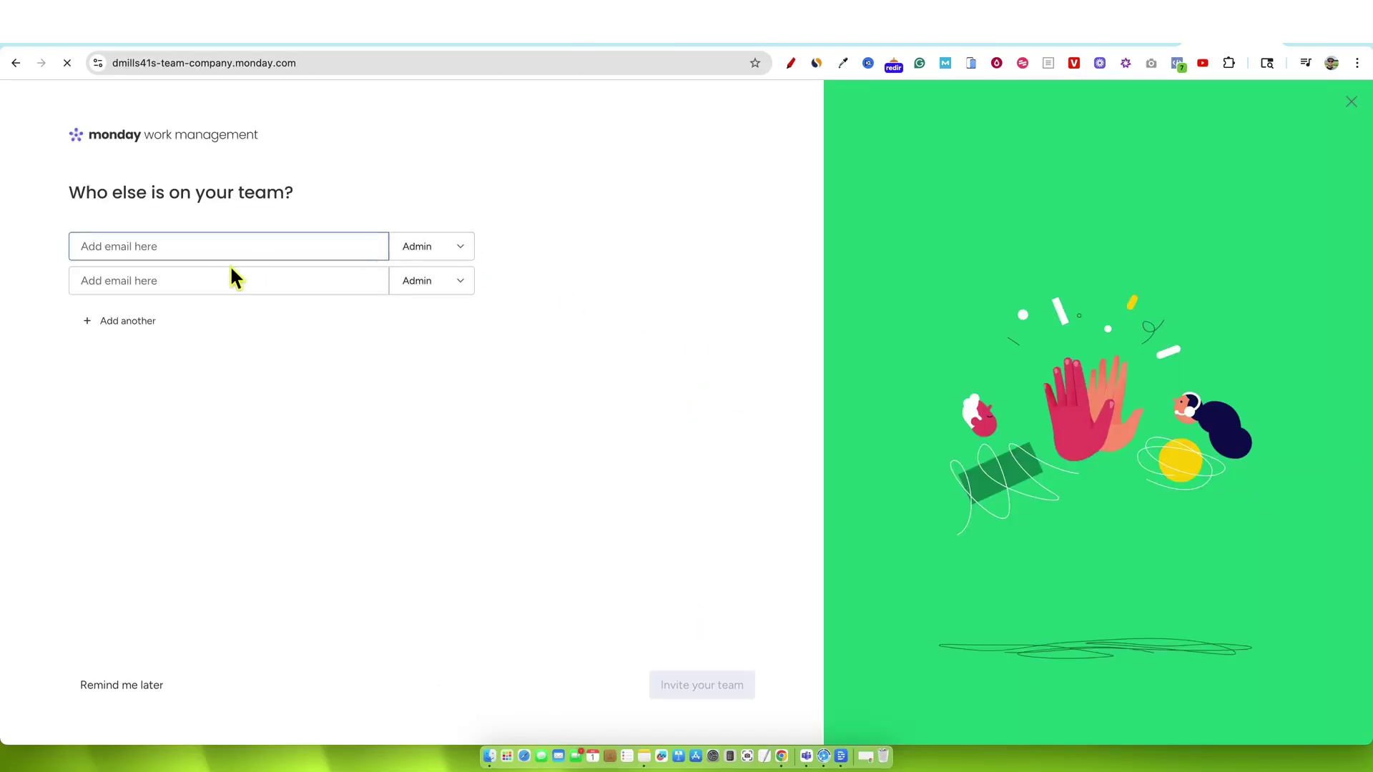
# Step: Skip the team invitations by asking for a reminder, leaving the teammate email fields empty
pyautogui.click(213, 246)
pyautogui.click(89, 279)
pyautogui.click(393, 357)
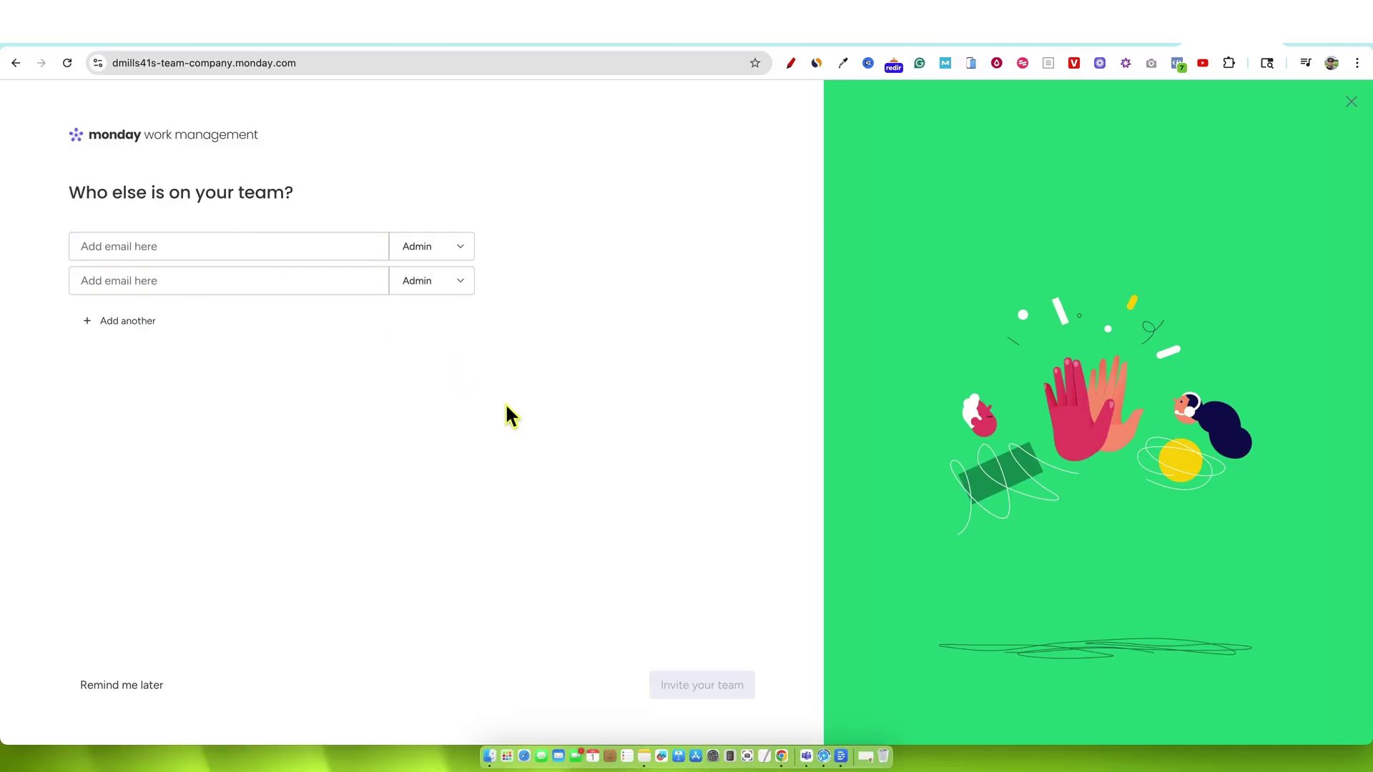
pyautogui.click(145, 686)
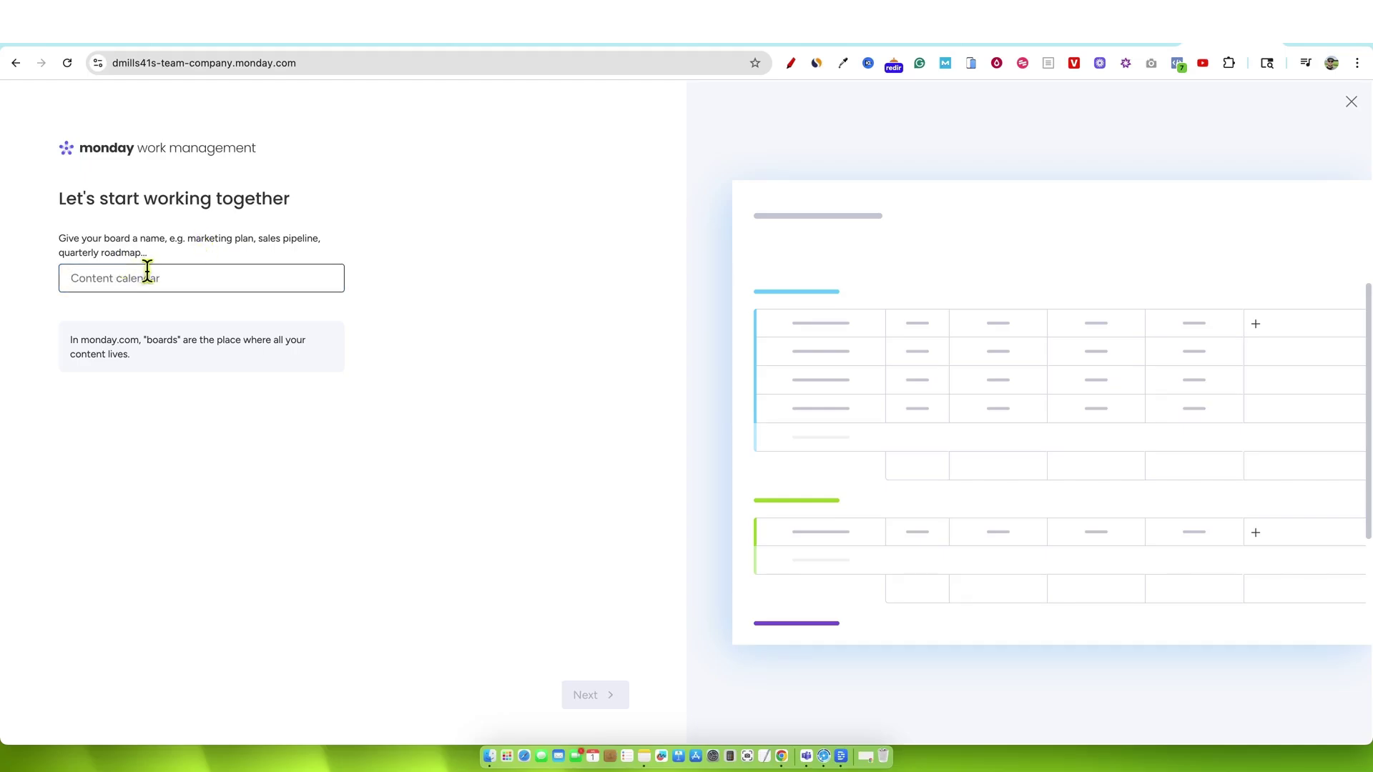
# Step: Name the first board "LearnWire Blog Posts" and continue with the setup
pyautogui.write('LearnWire')
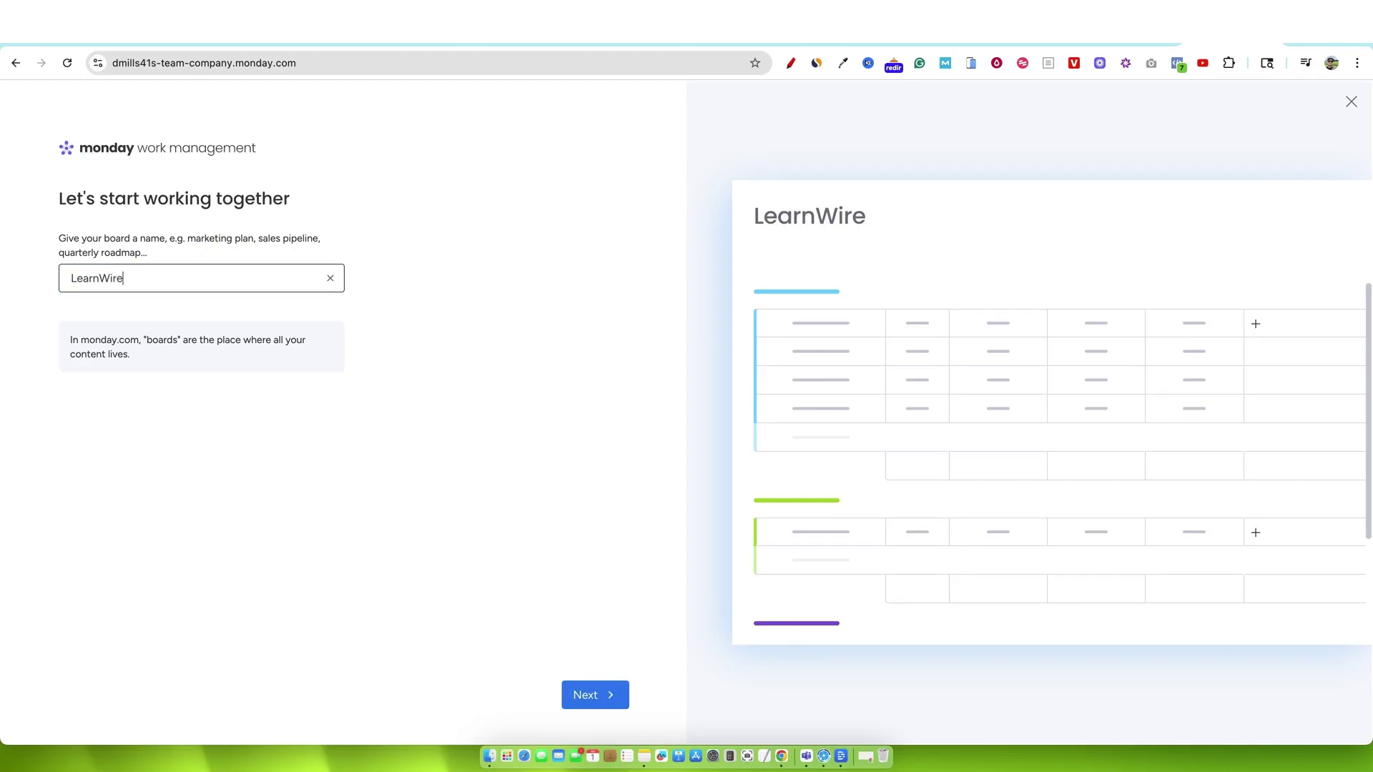
pyautogui.write('Blog Posts')
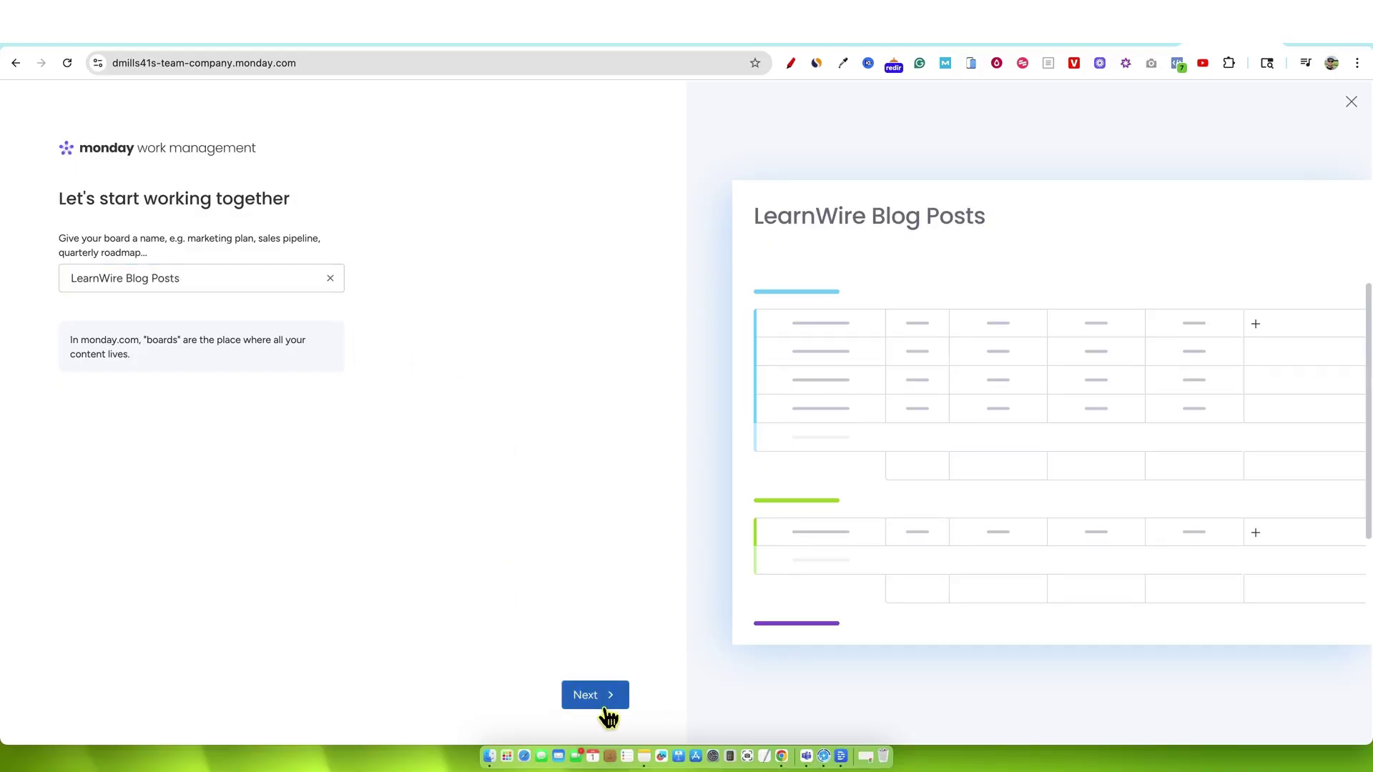
pyautogui.click(606, 713)
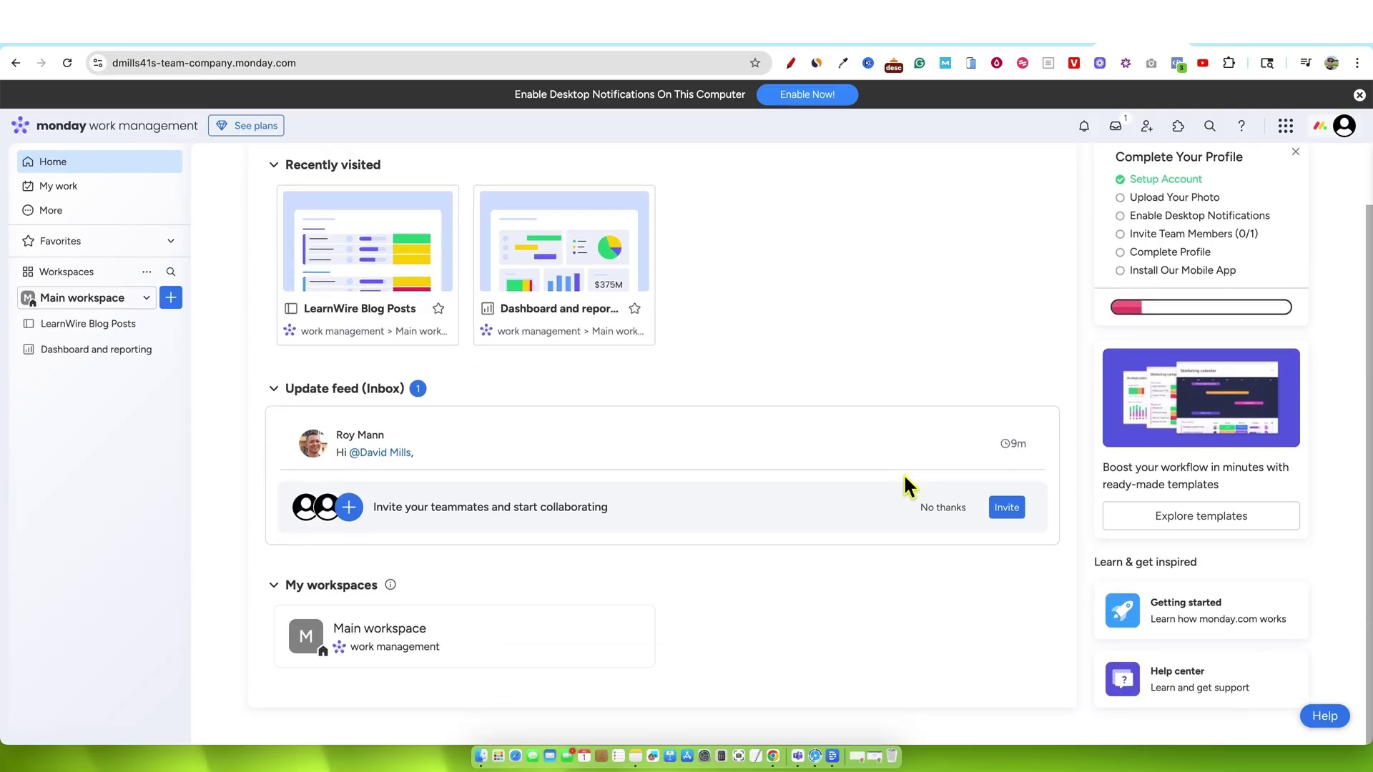
# Step: Look over the home page, visit the Main workspace and open its LearnWire Blog Posts board
pyautogui.scroll(1, 904, 474)
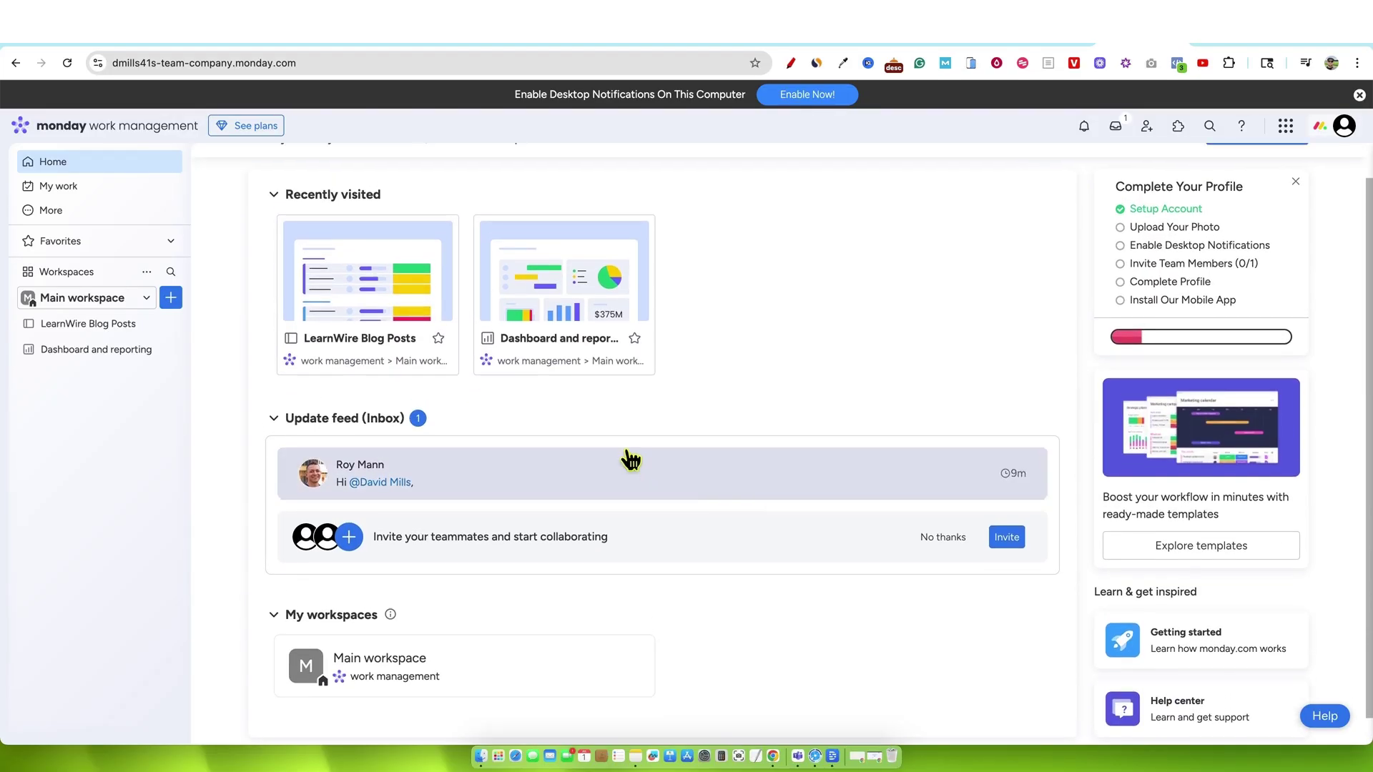
pyautogui.scroll(1, 1004, 550)
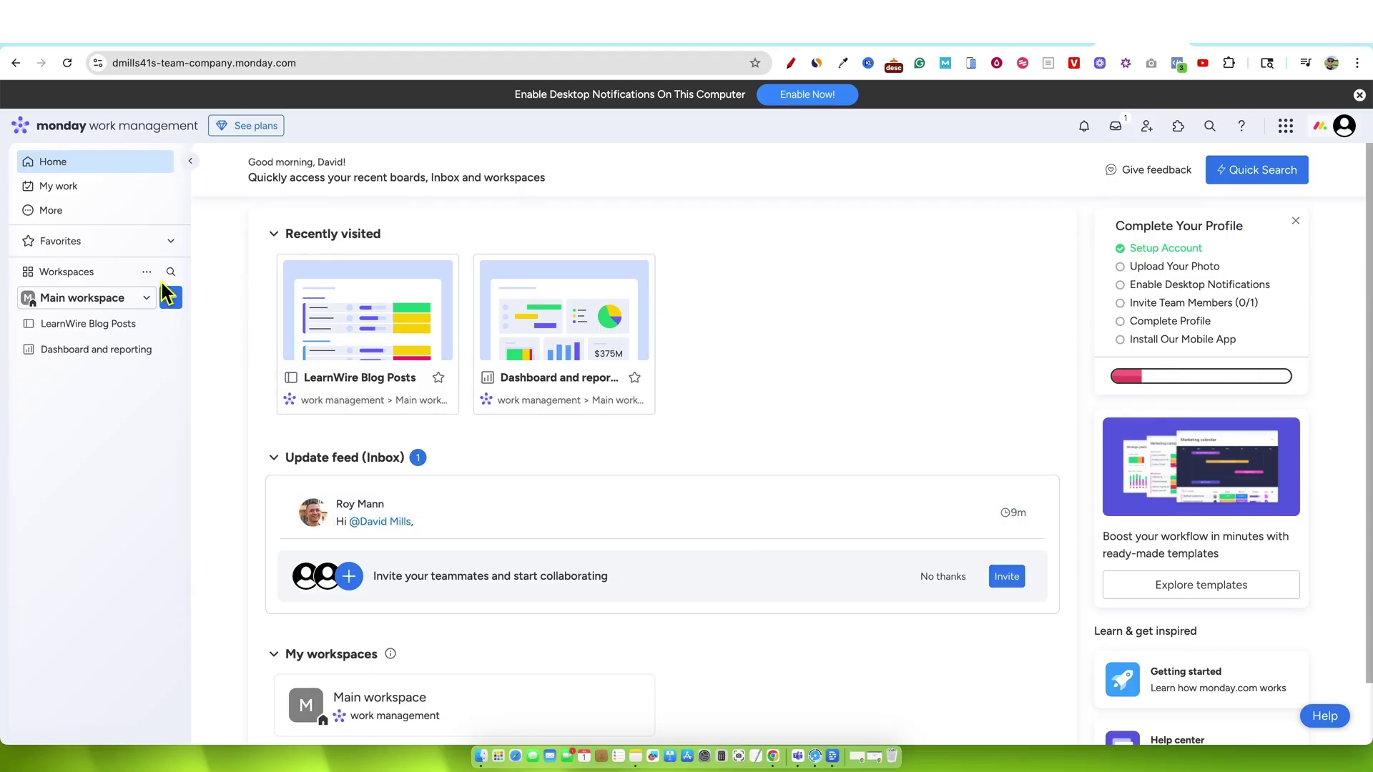
pyautogui.click(100, 299)
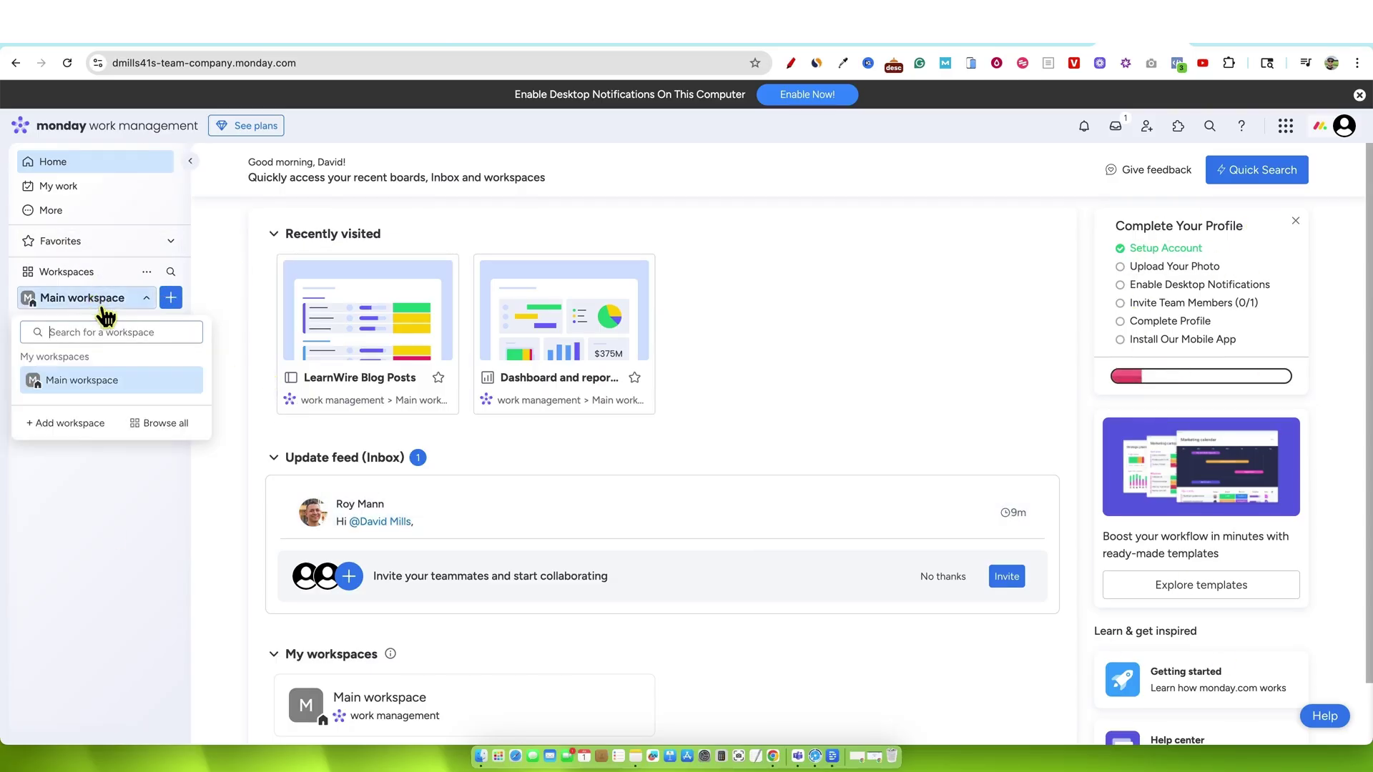
pyautogui.click(86, 381)
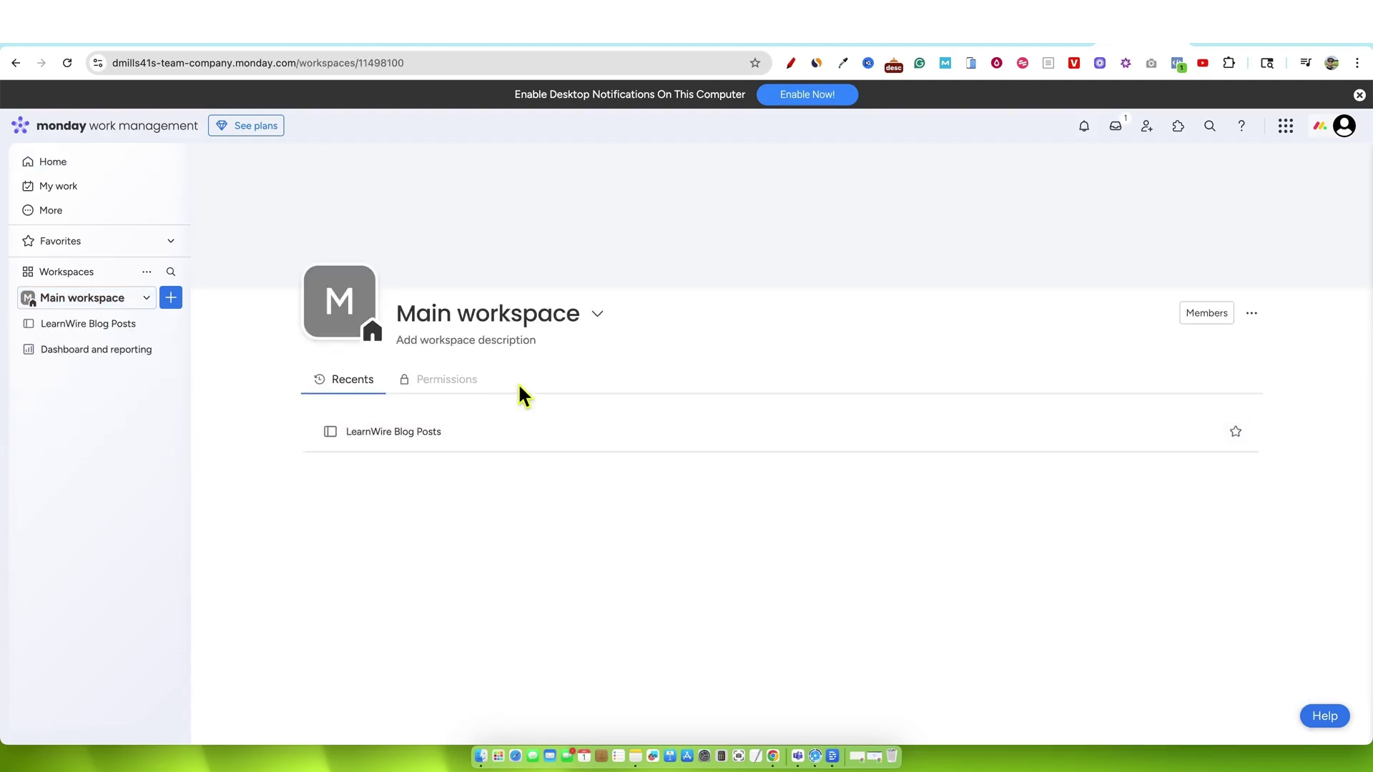
pyautogui.click(103, 327)
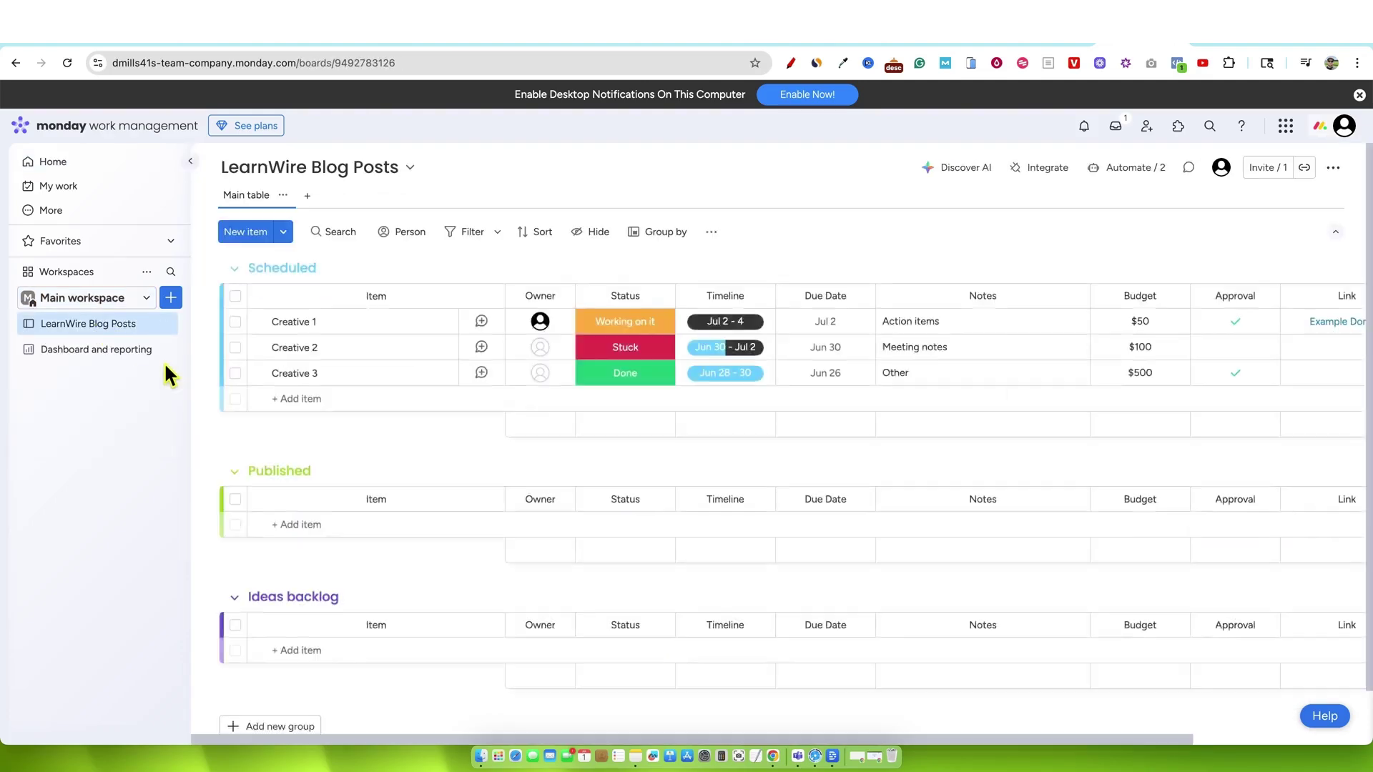
# Step: Open Dashboard and reporting, dismiss the scheduled PDF export notice and check the dashboard's export options
pyautogui.click(133, 350)
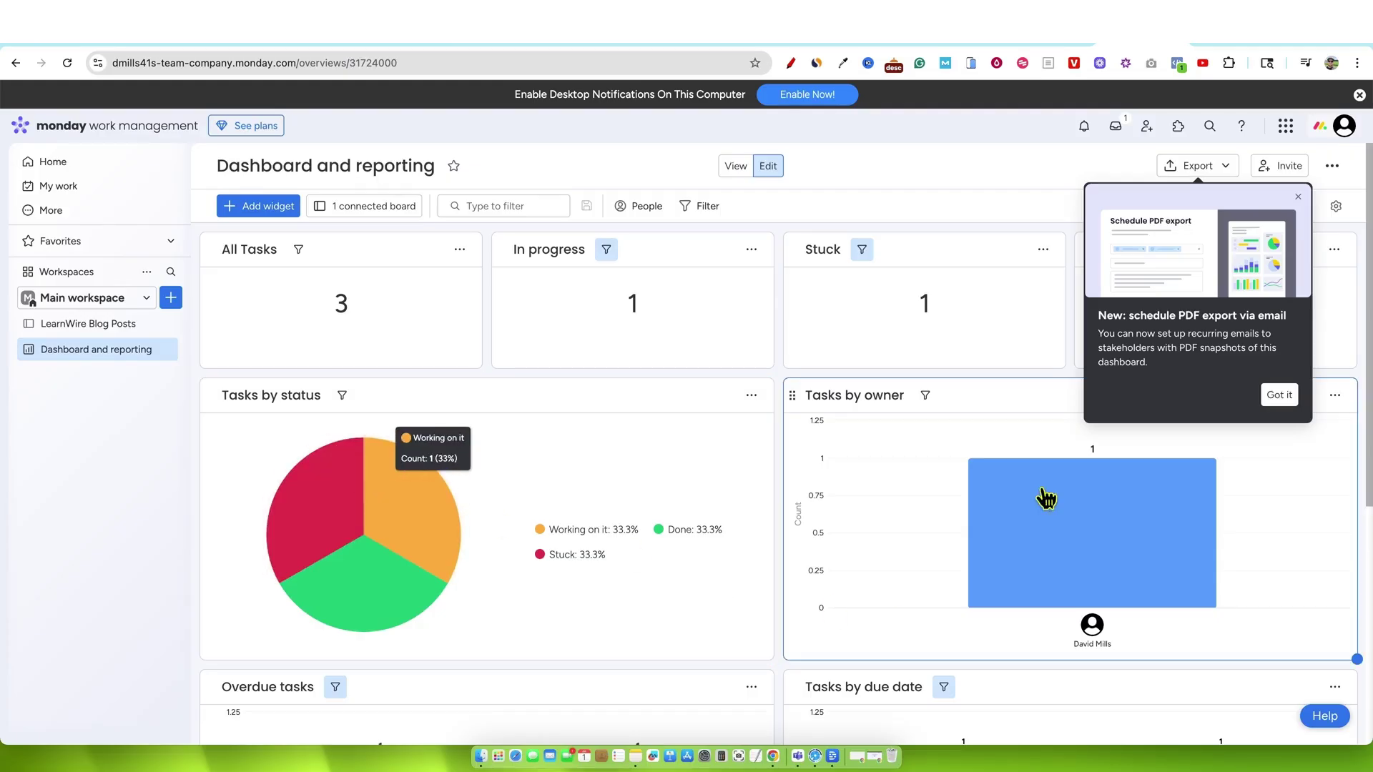
pyautogui.click(1301, 205)
pyautogui.click(1224, 168)
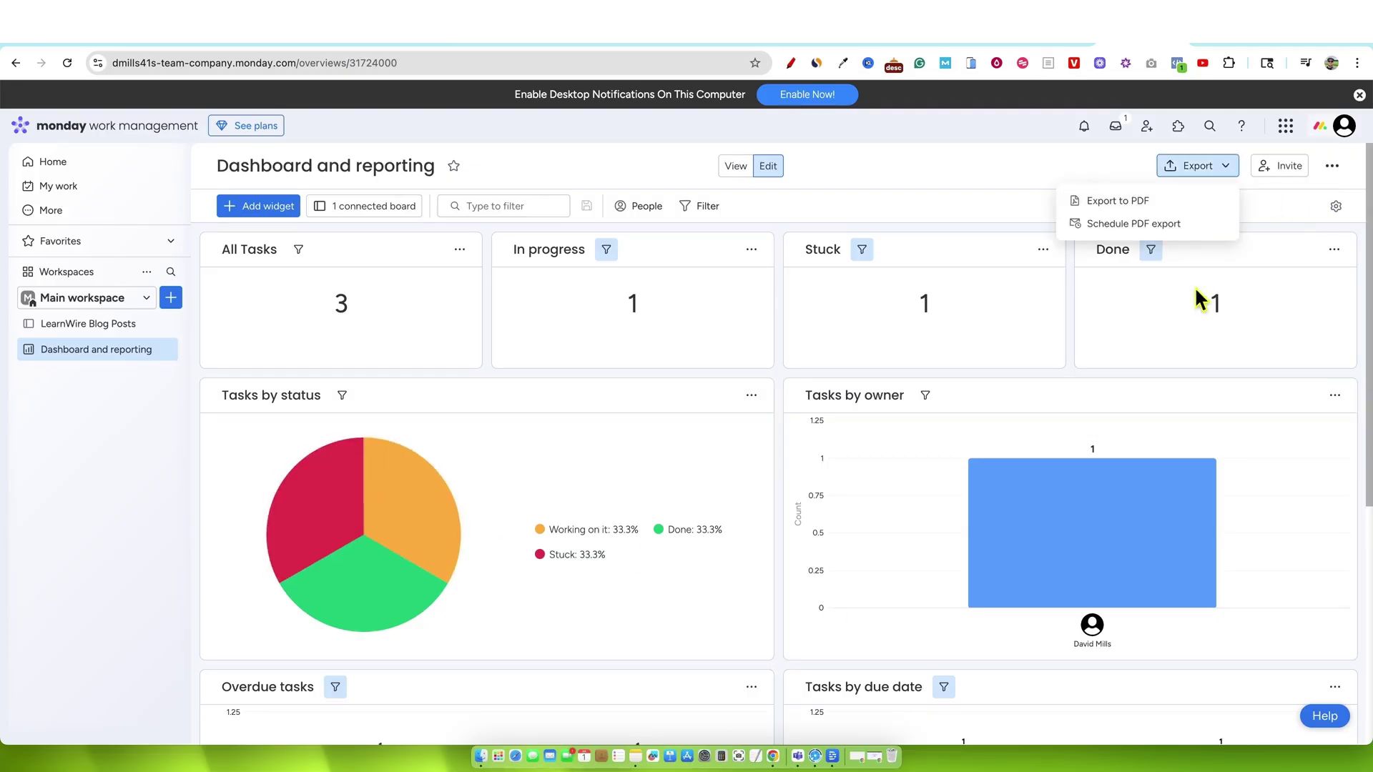
pyautogui.click(999, 206)
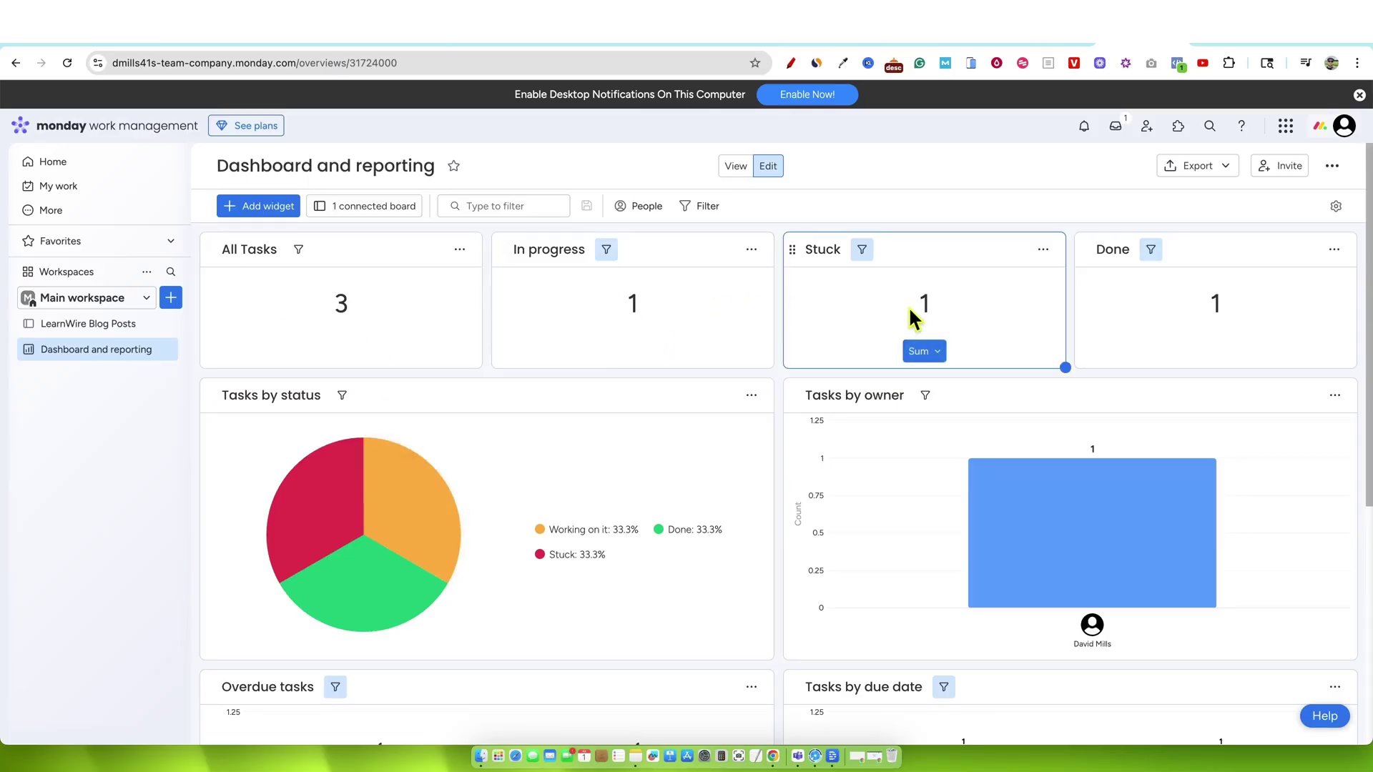
# Step: Review the dashboard's widgets, from the task counts and owner chart to Overdue tasks and Tasks by due date
pyautogui.moveTo(1122, 555)
pyautogui.scroll(-1, 1118, 585)
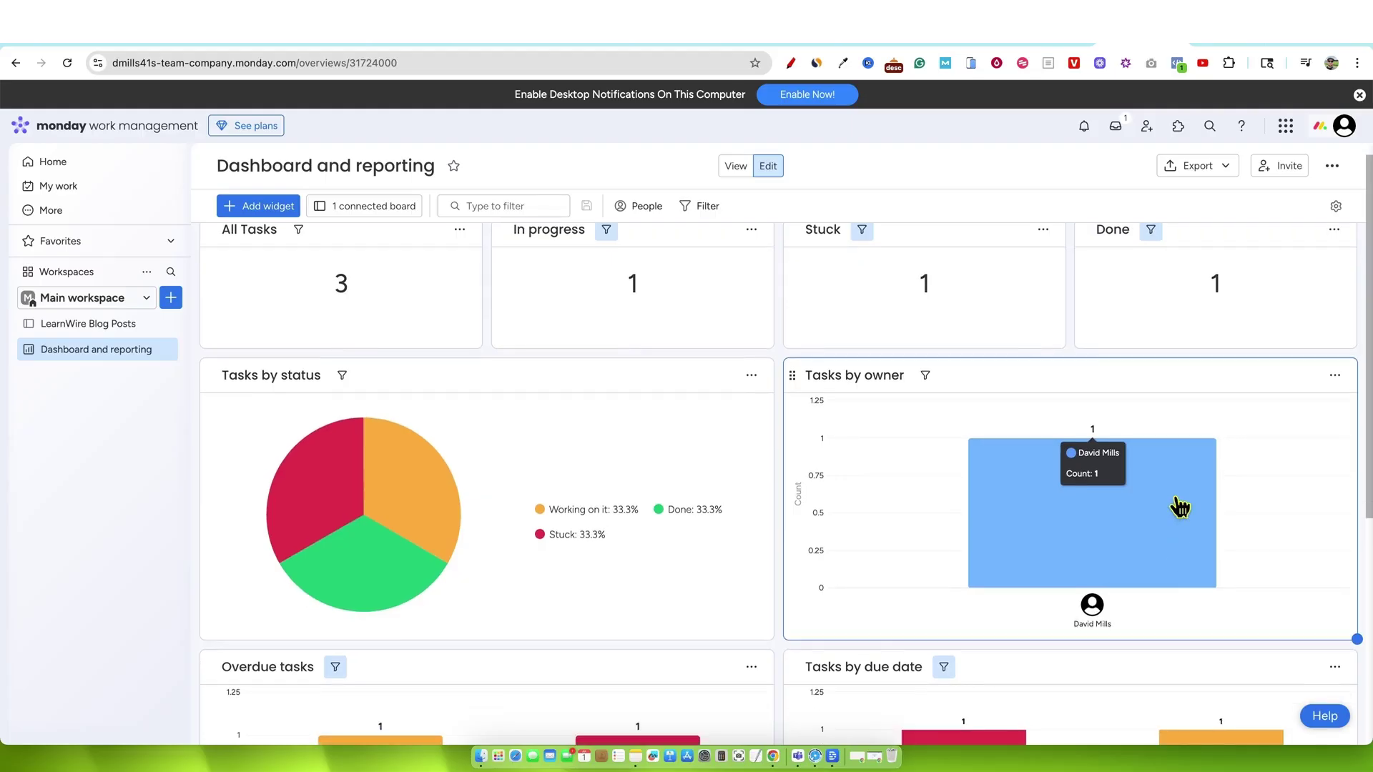
pyautogui.scroll(-3, 500, 494)
pyautogui.scroll(-3, 544, 504)
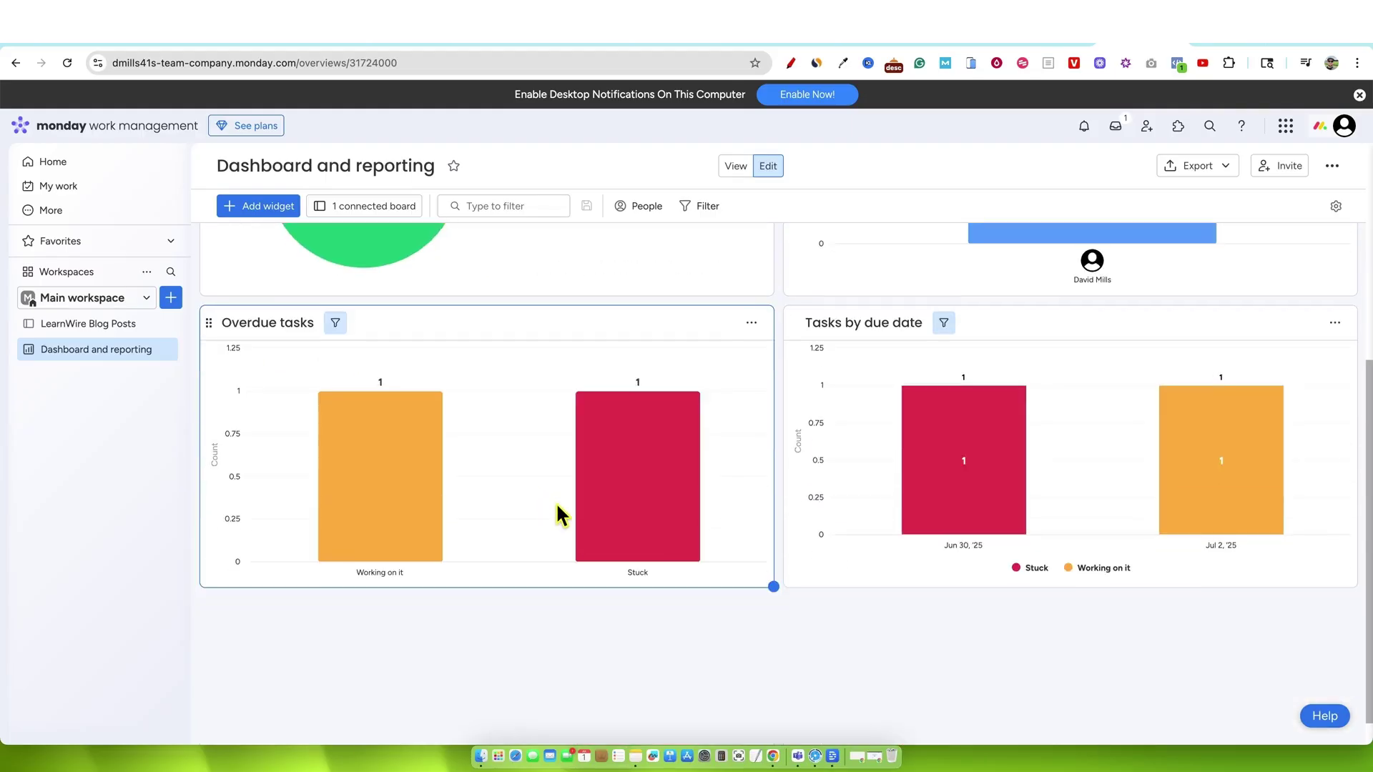
pyautogui.scroll(6, 512, 493)
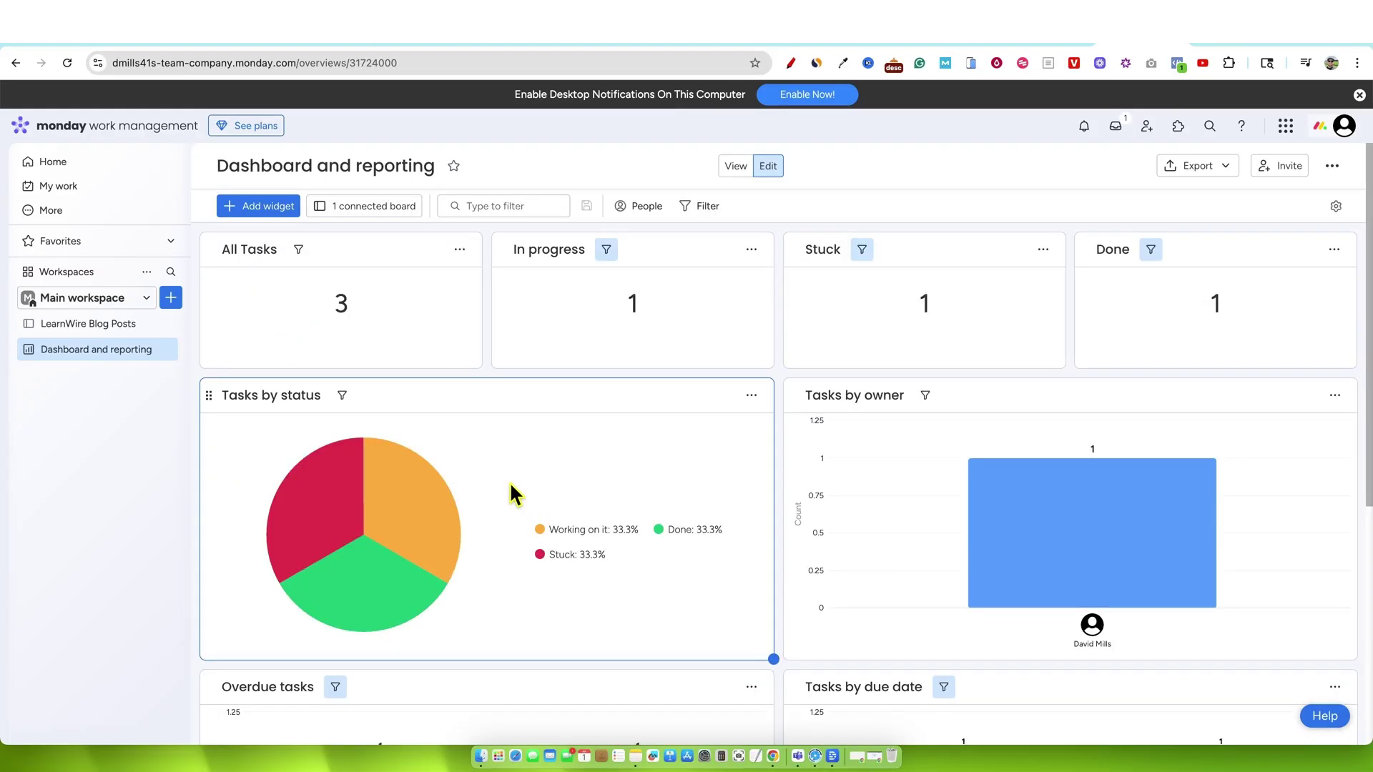
# Step: View the LearnWire Blog Posts board as a calendar, return to the main table and check which board views can be added
pyautogui.click(63, 328)
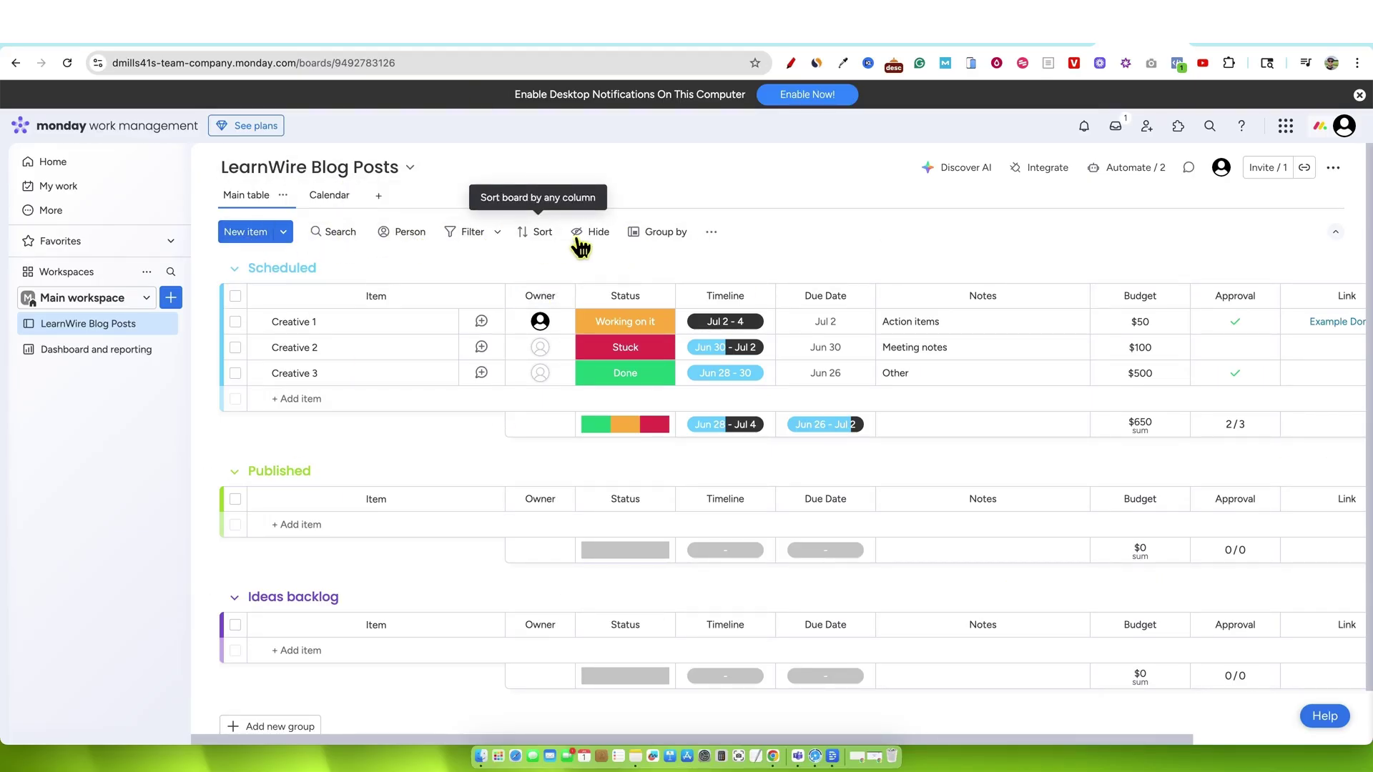
pyautogui.click(323, 197)
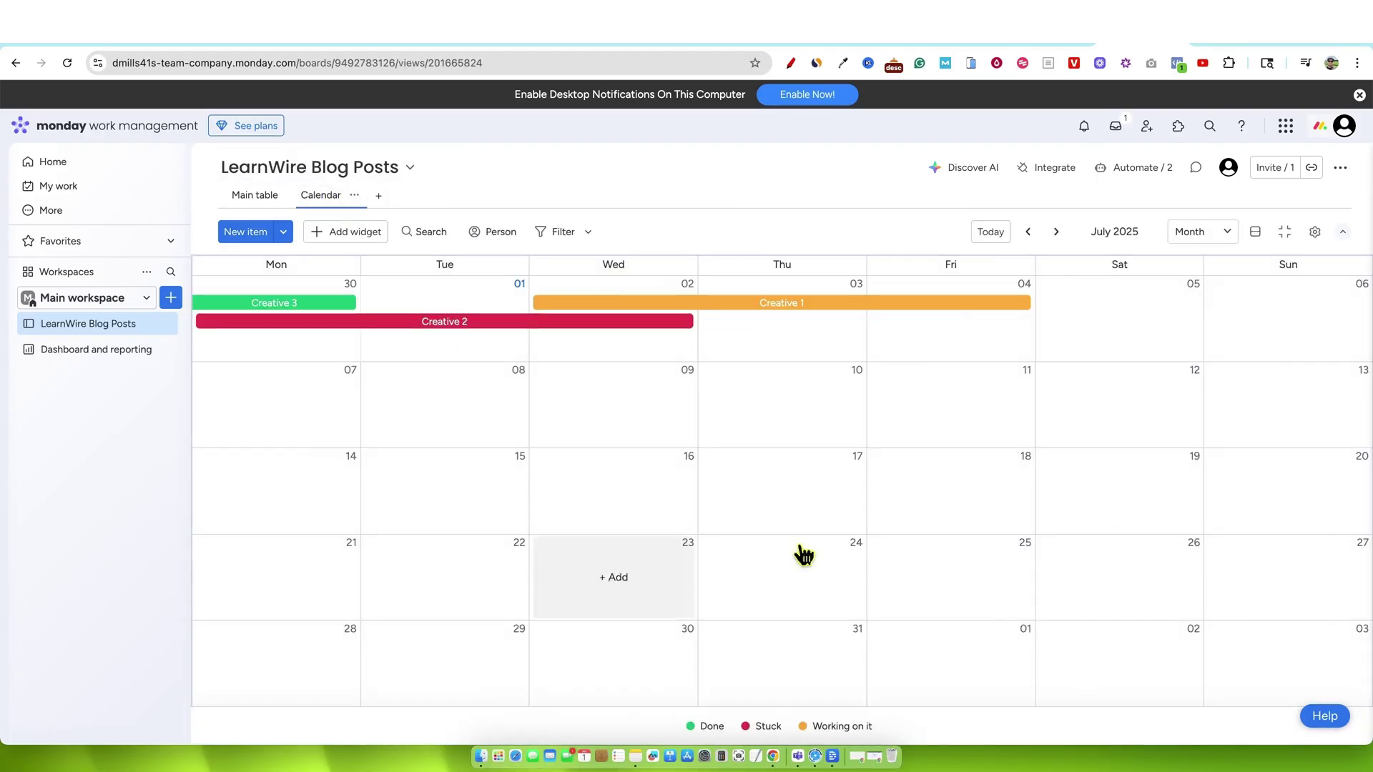
pyautogui.click(249, 195)
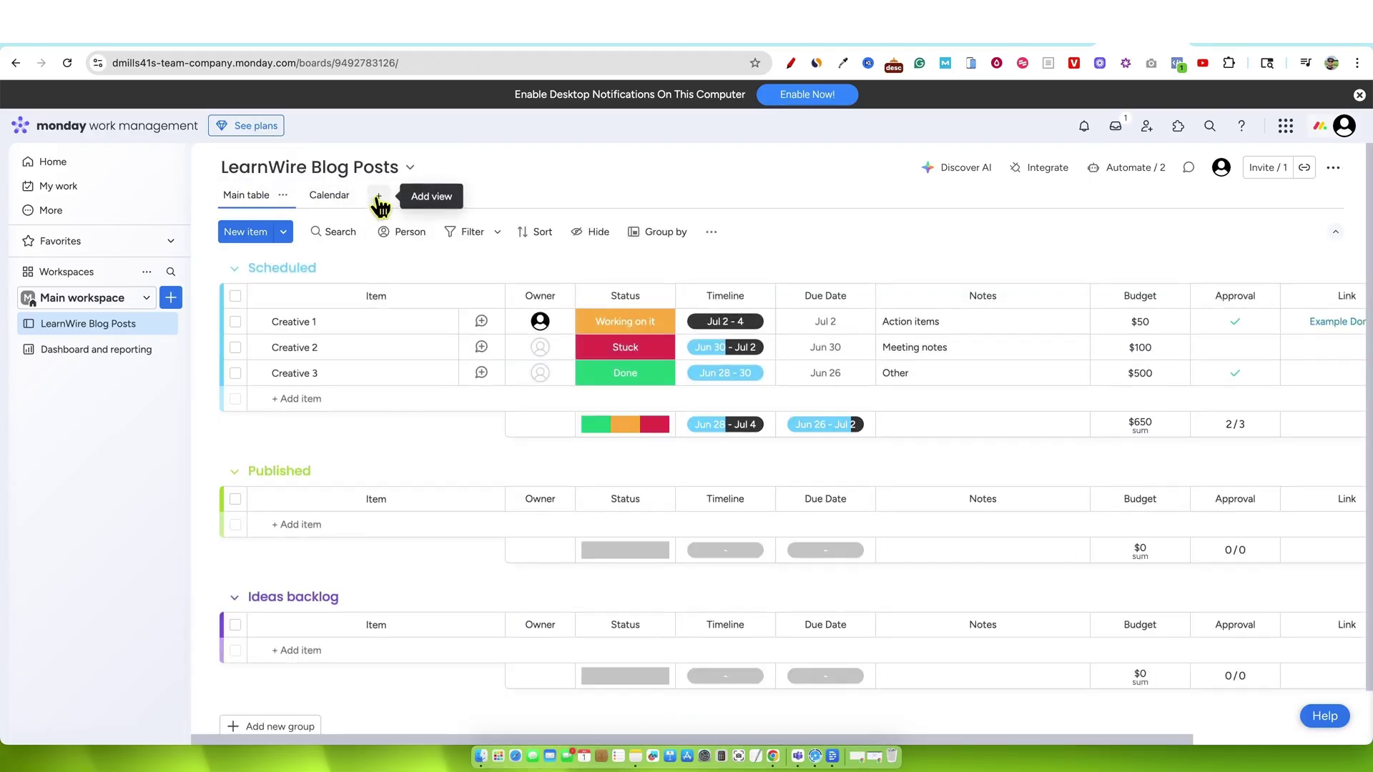
pyautogui.click(378, 197)
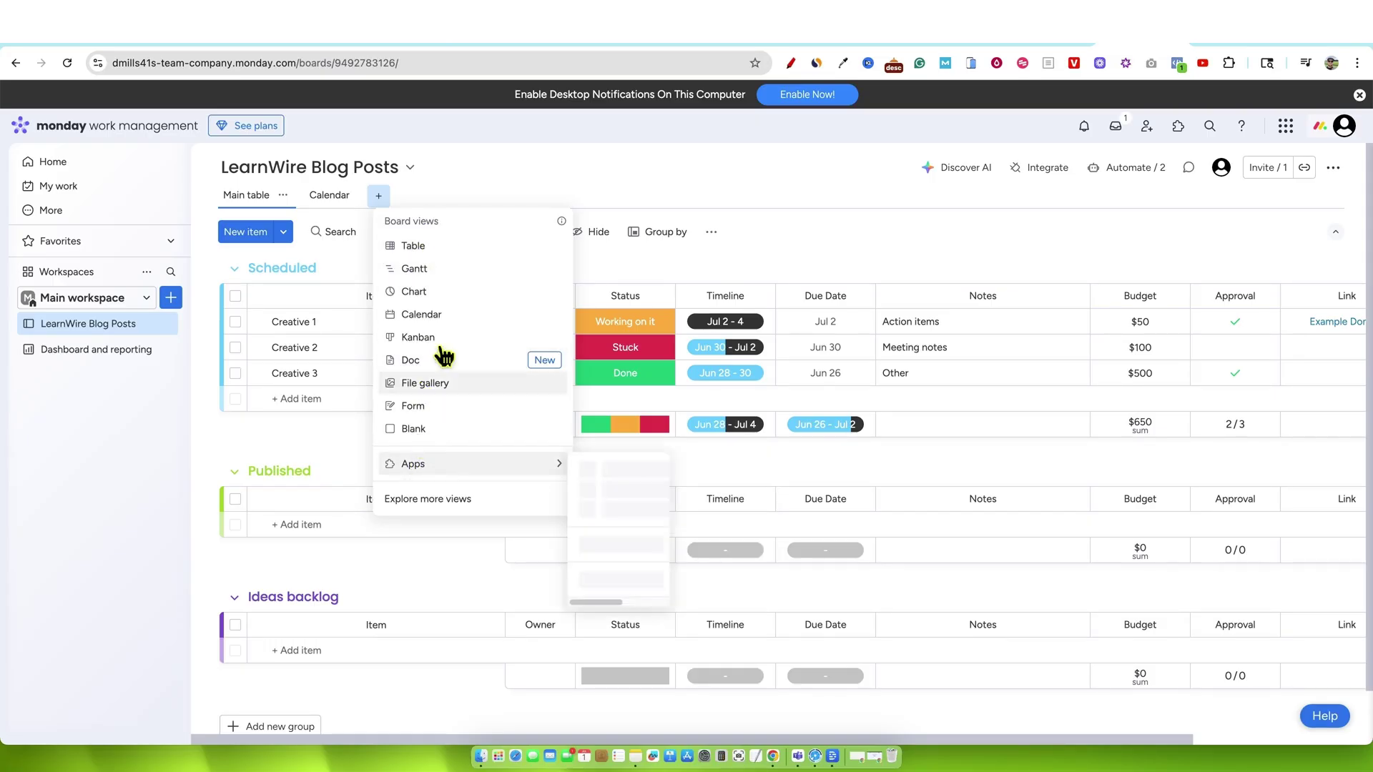
pyautogui.click(525, 172)
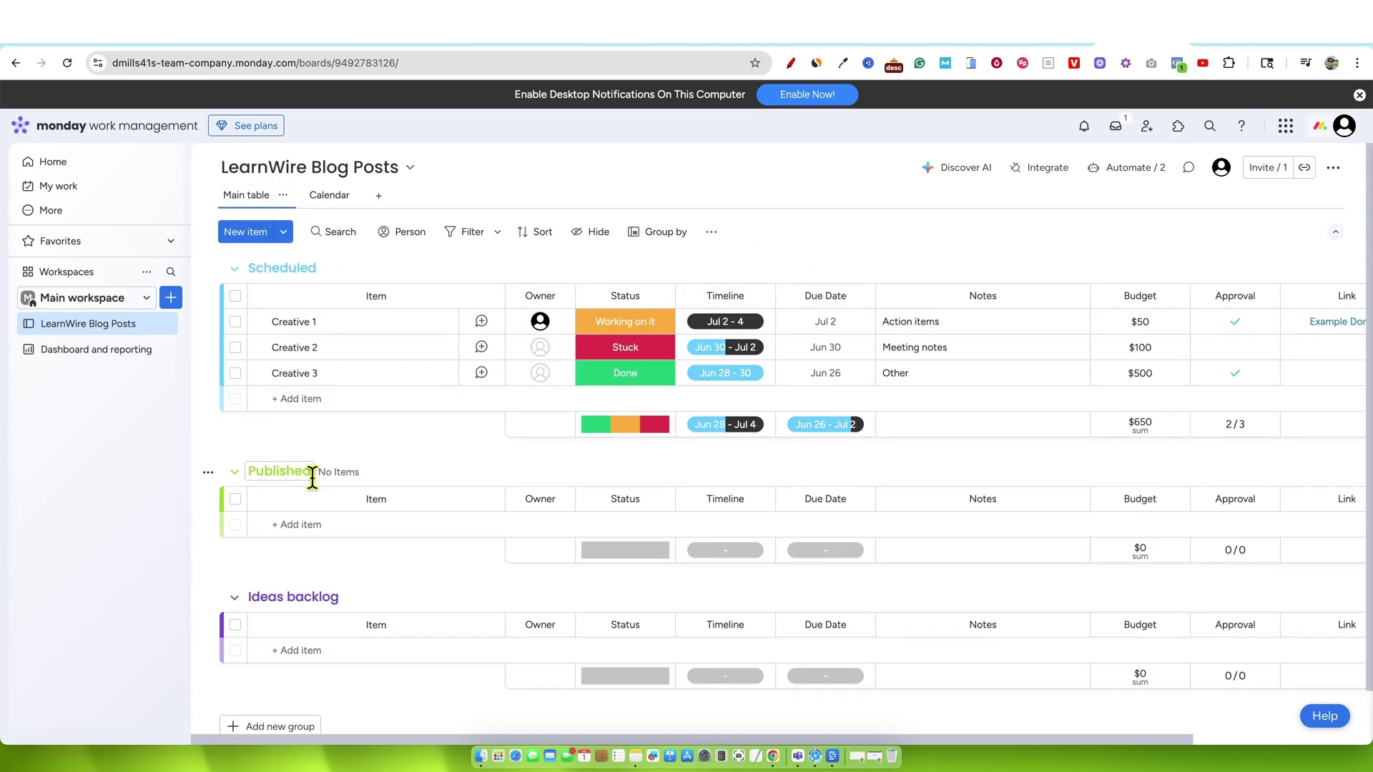
# Step: Add a Dropdown column after the Files column in the board's main table
pyautogui.scroll(-1, 404, 612)
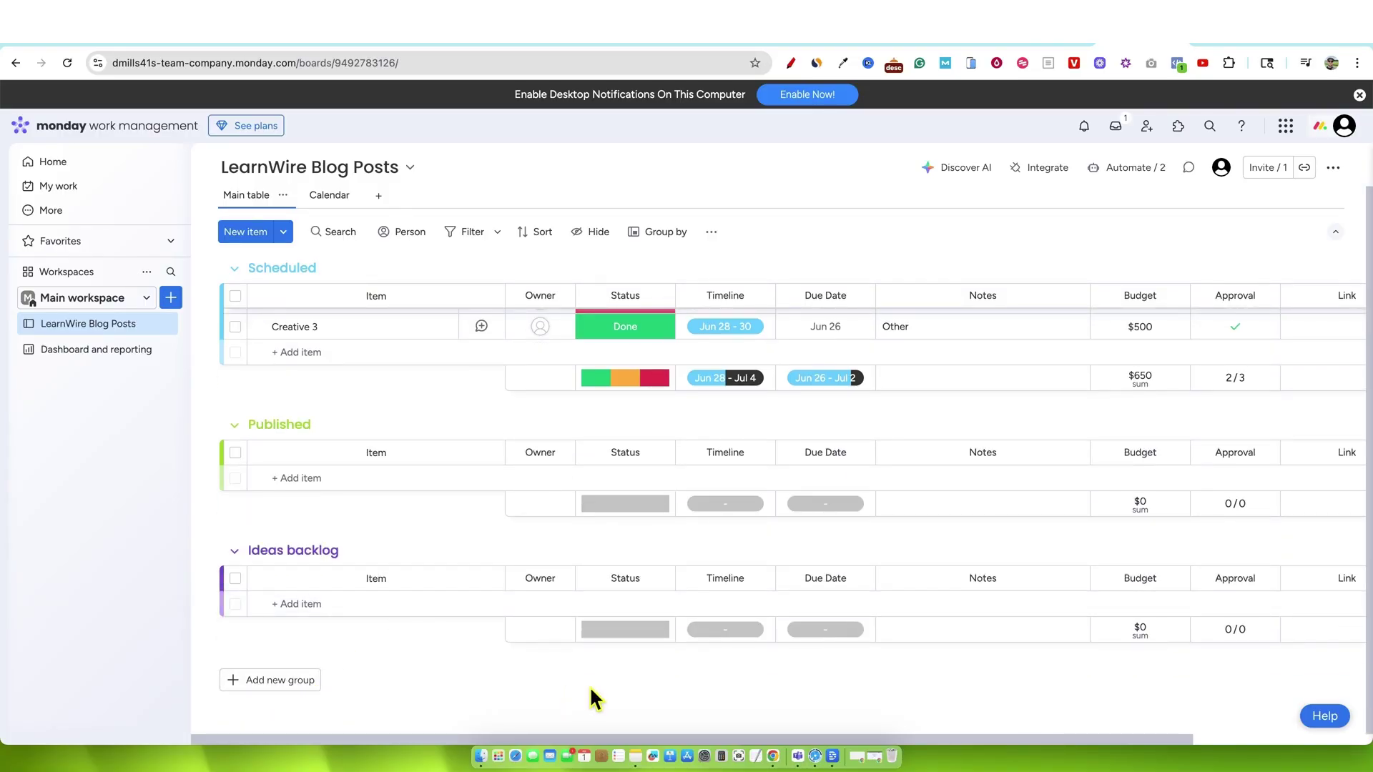
pyautogui.scroll(1, 595, 699)
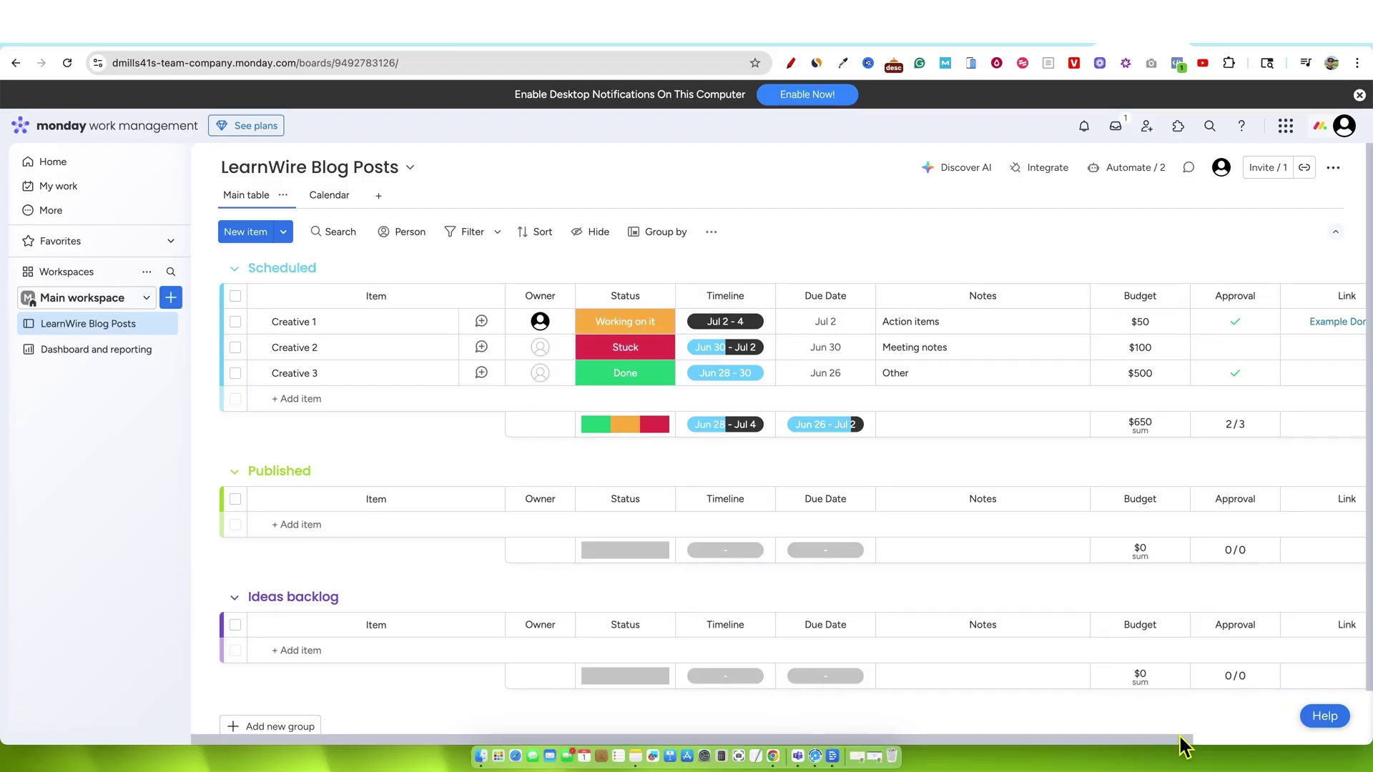
pyautogui.scroll(-1, 592, 734)
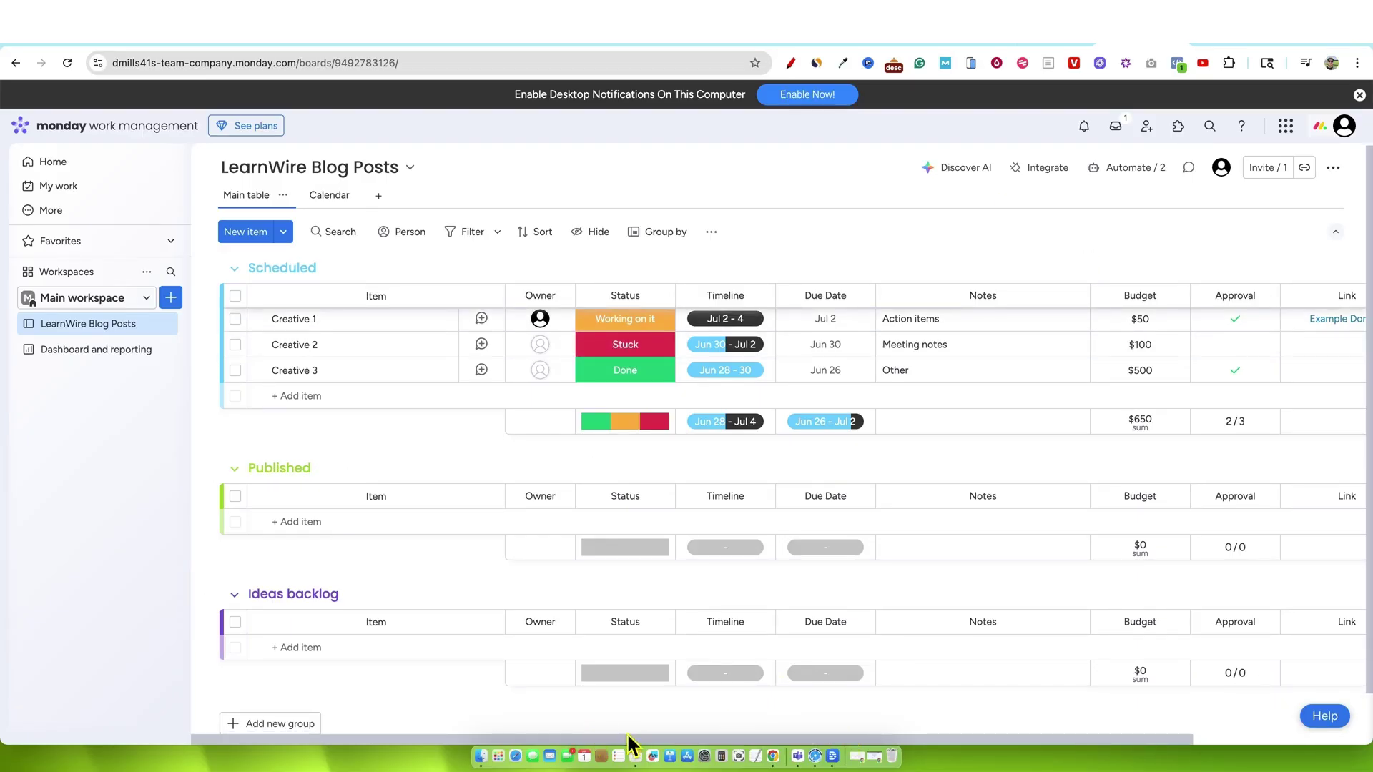
pyautogui.press('super+minus')
pyautogui.press('super+minus')
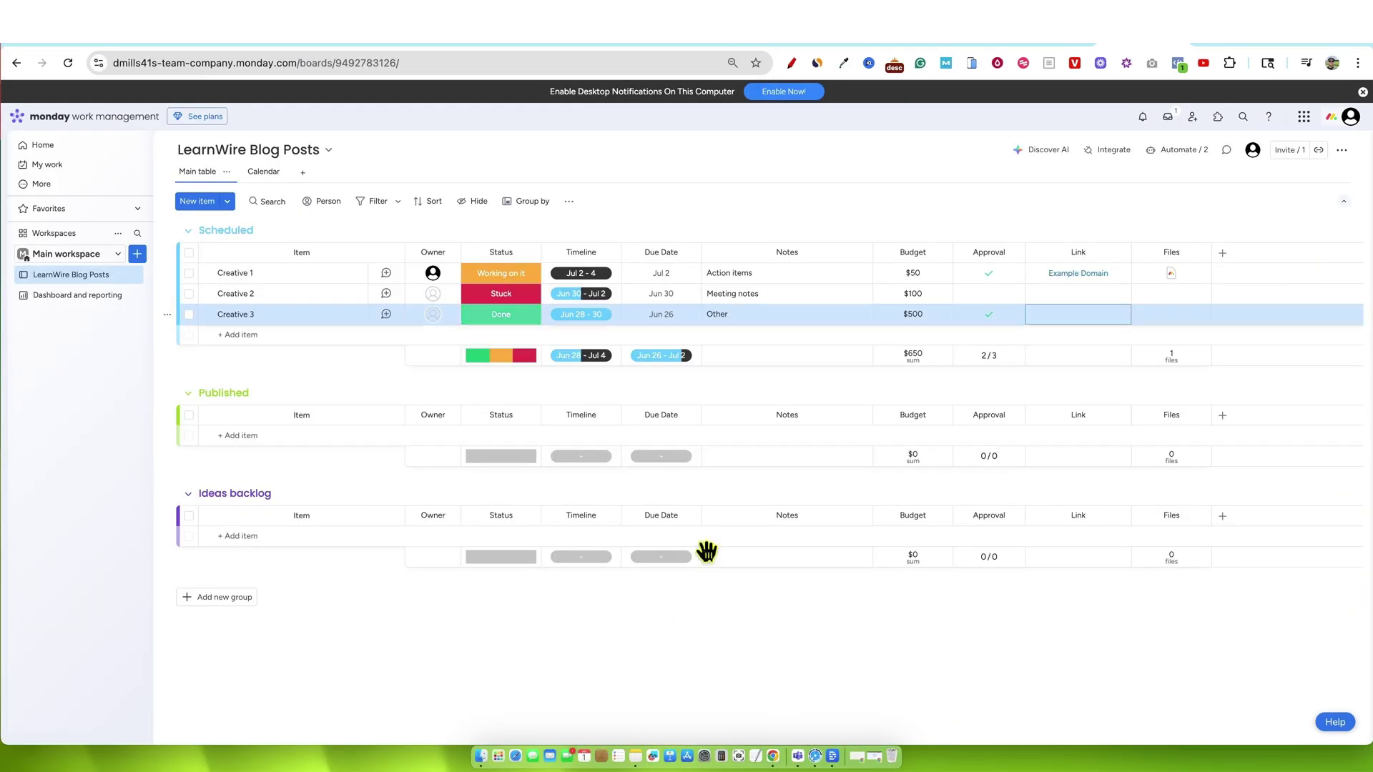
pyautogui.click(1223, 253)
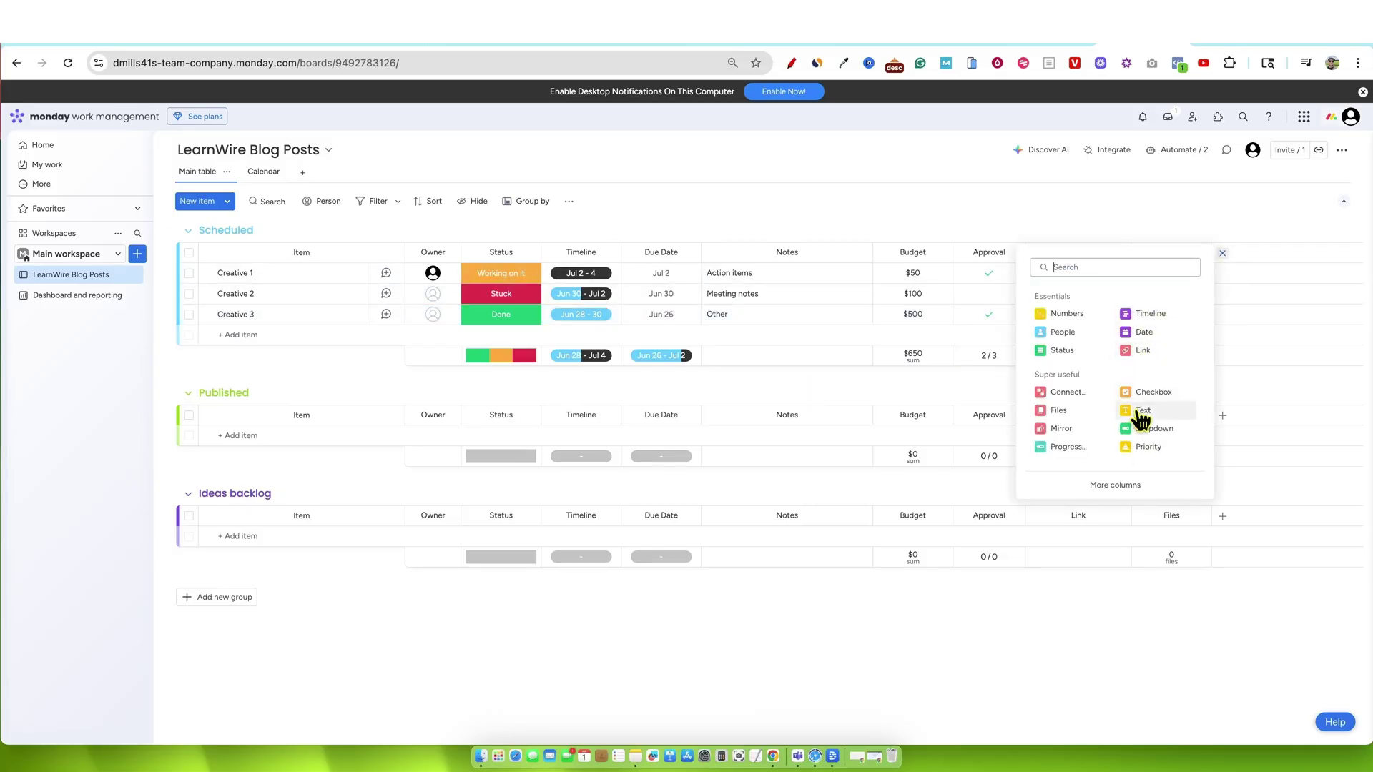
pyautogui.click(1154, 429)
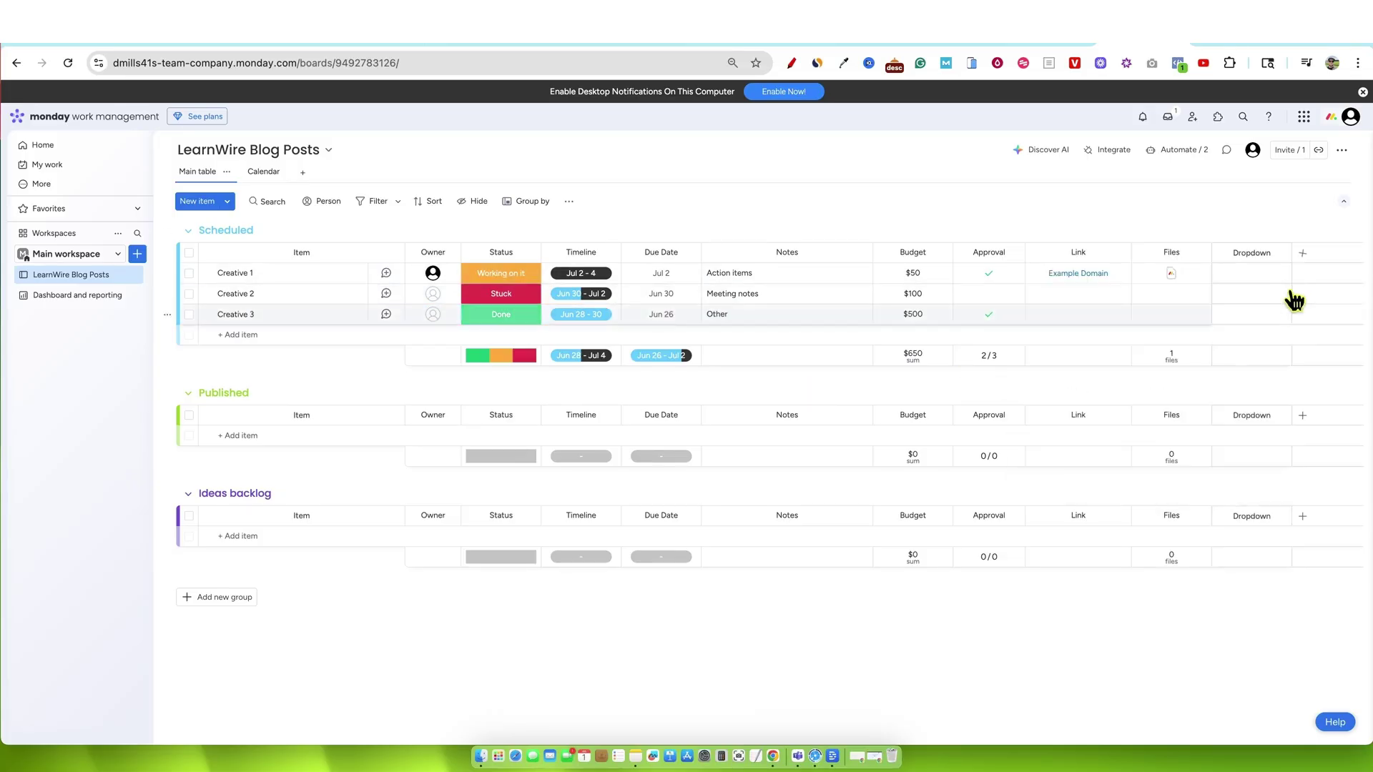
# Step: Create the label "test drop down" in the Dropdown cell of Creative 1
pyautogui.click(1251, 282)
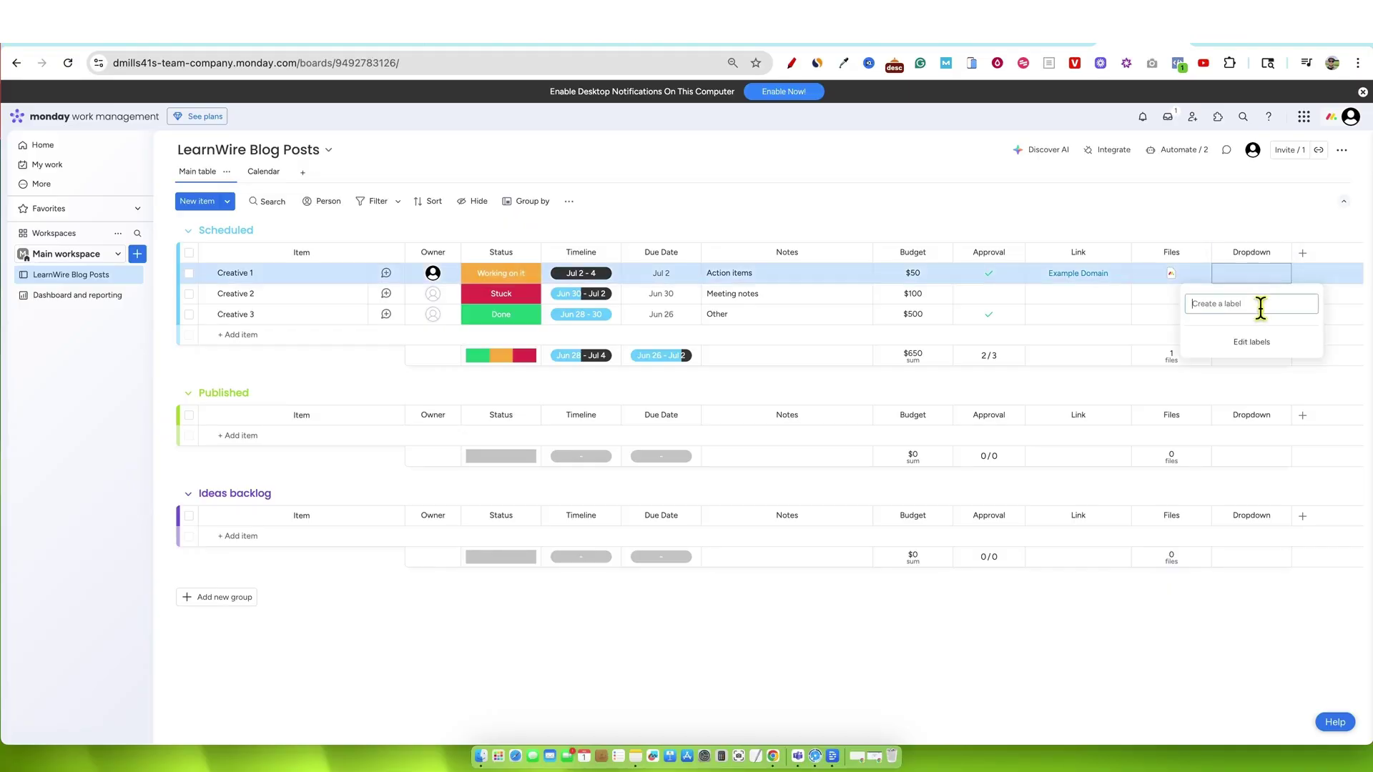
pyautogui.write('tes')
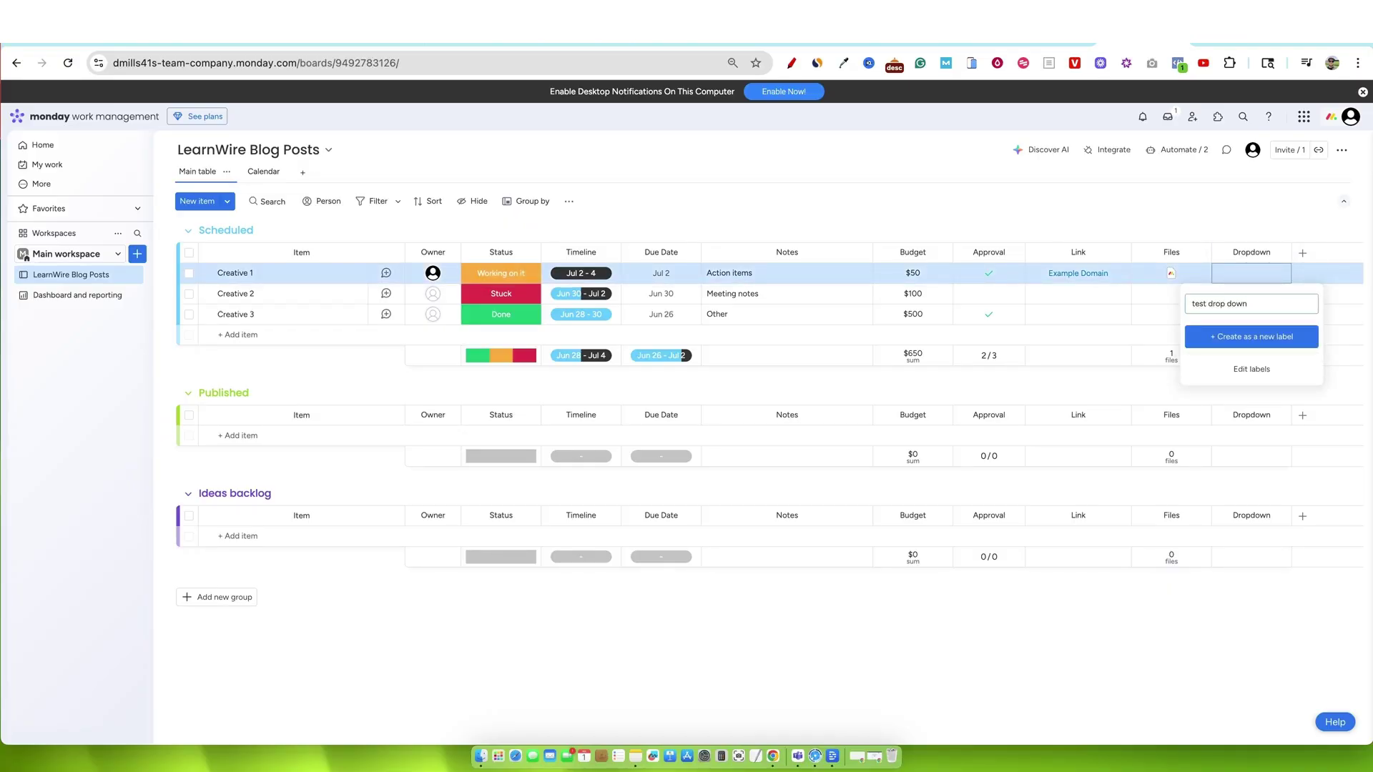
pyautogui.write('t drop down')
pyautogui.press('Return')
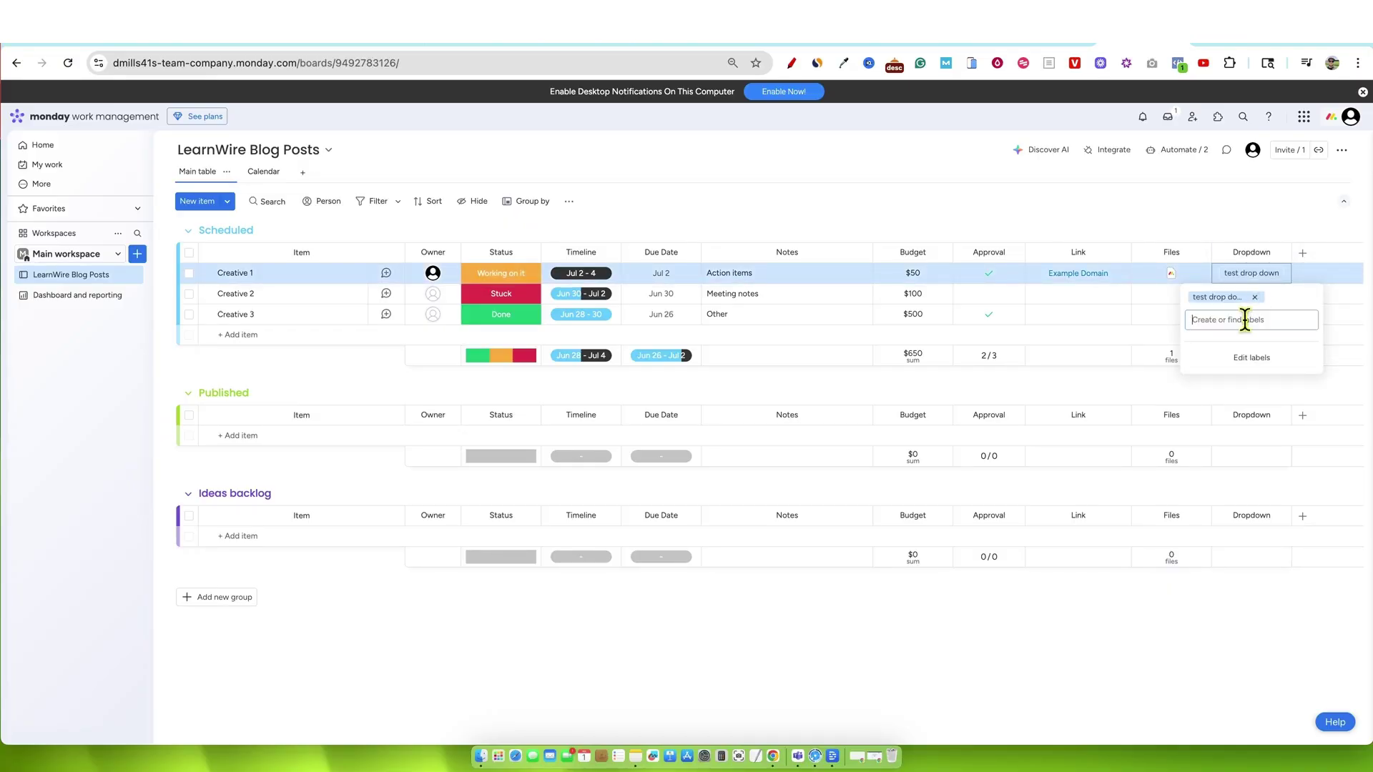
# Step: Check the label editing options of the Dropdown column and return to Creative 1's label choices
pyautogui.click(1265, 358)
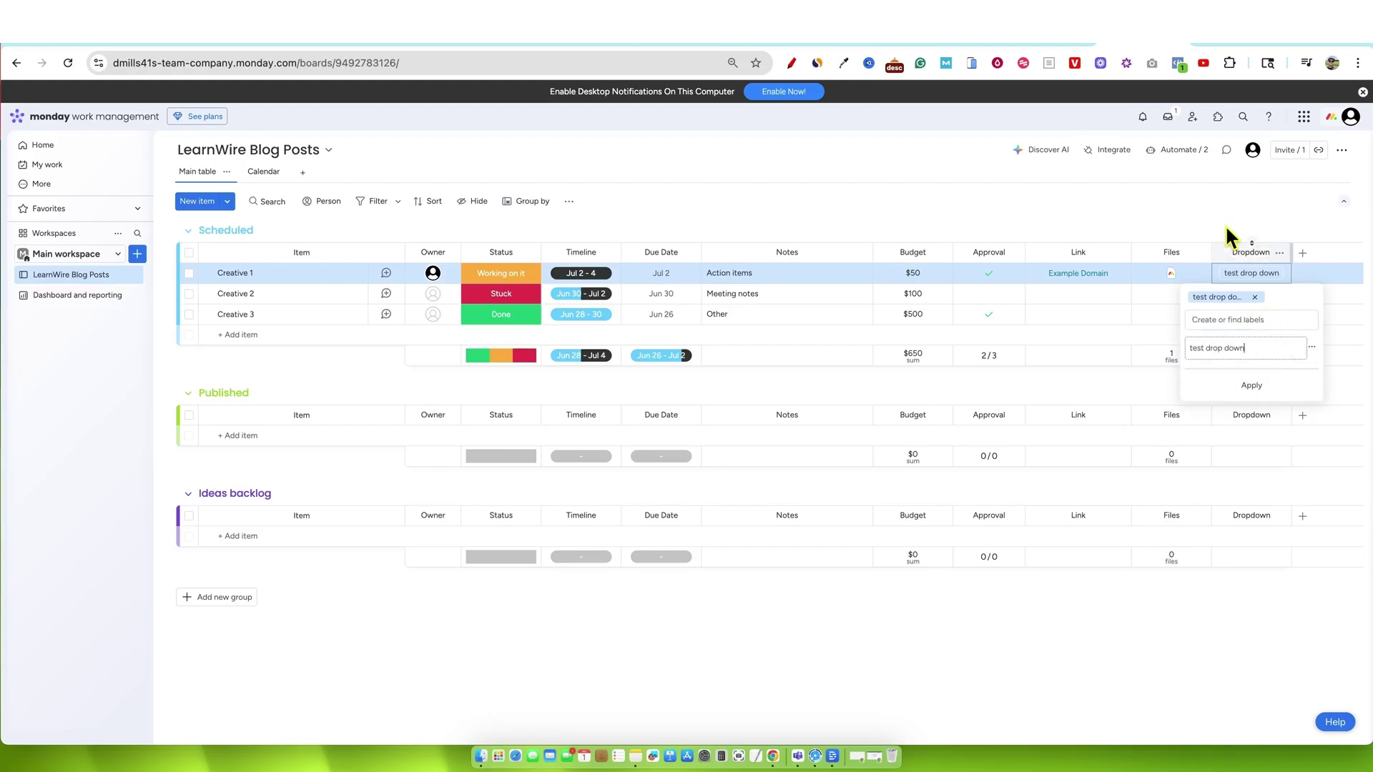
pyautogui.click(1255, 280)
pyautogui.click(1225, 284)
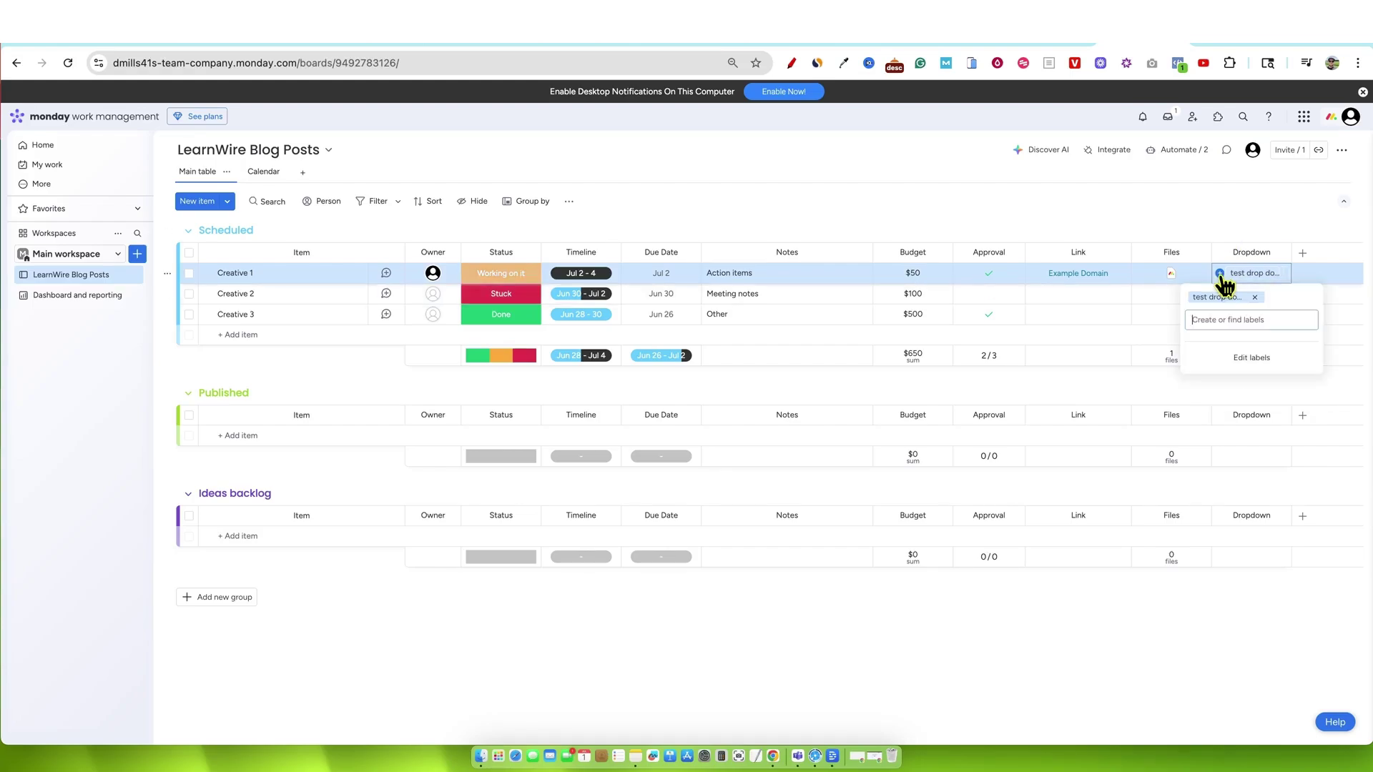
# Step: Create the label "test drop down 2" in the Dropdown cell of Creative 1 and assign it to Creative 2
pyautogui.write('test drop down 2')
pyautogui.press('Return')
pyautogui.click(1104, 186)
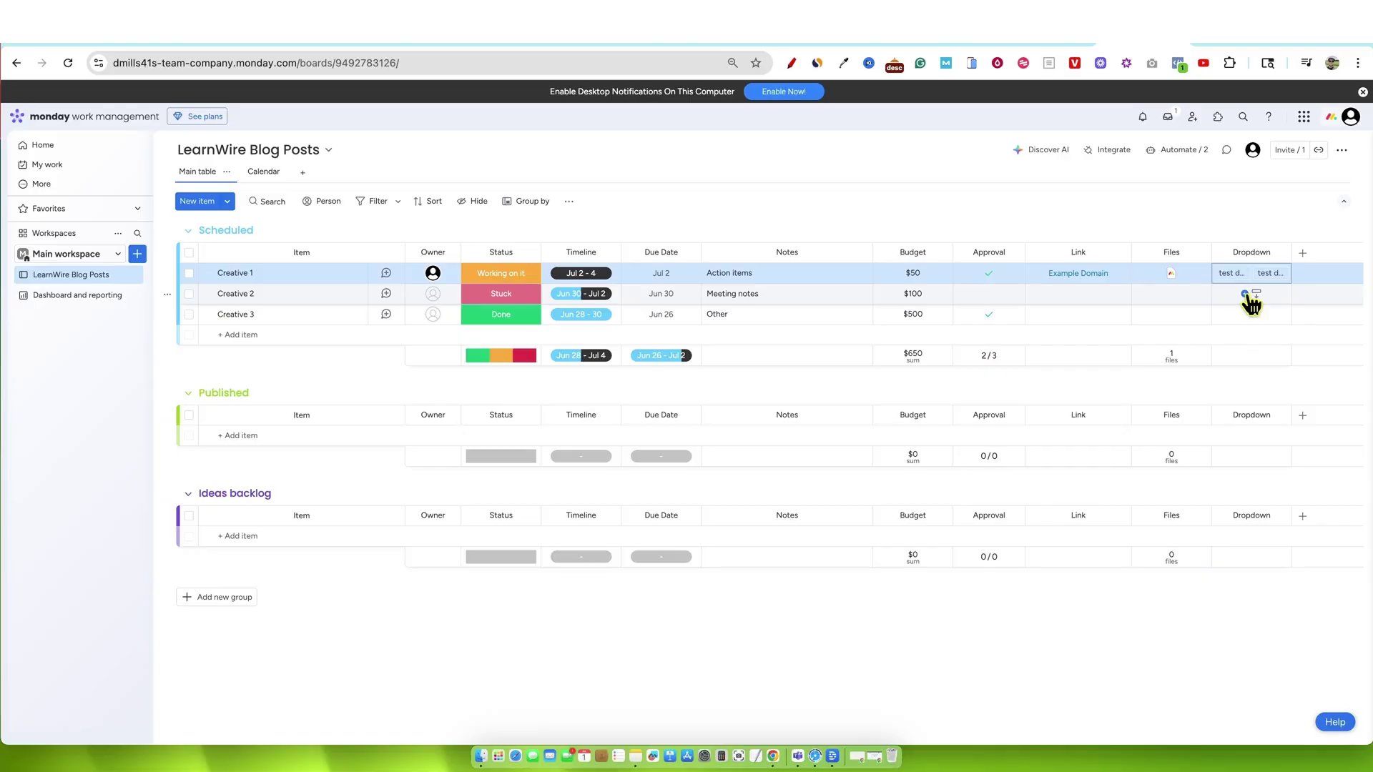
pyautogui.click(1250, 299)
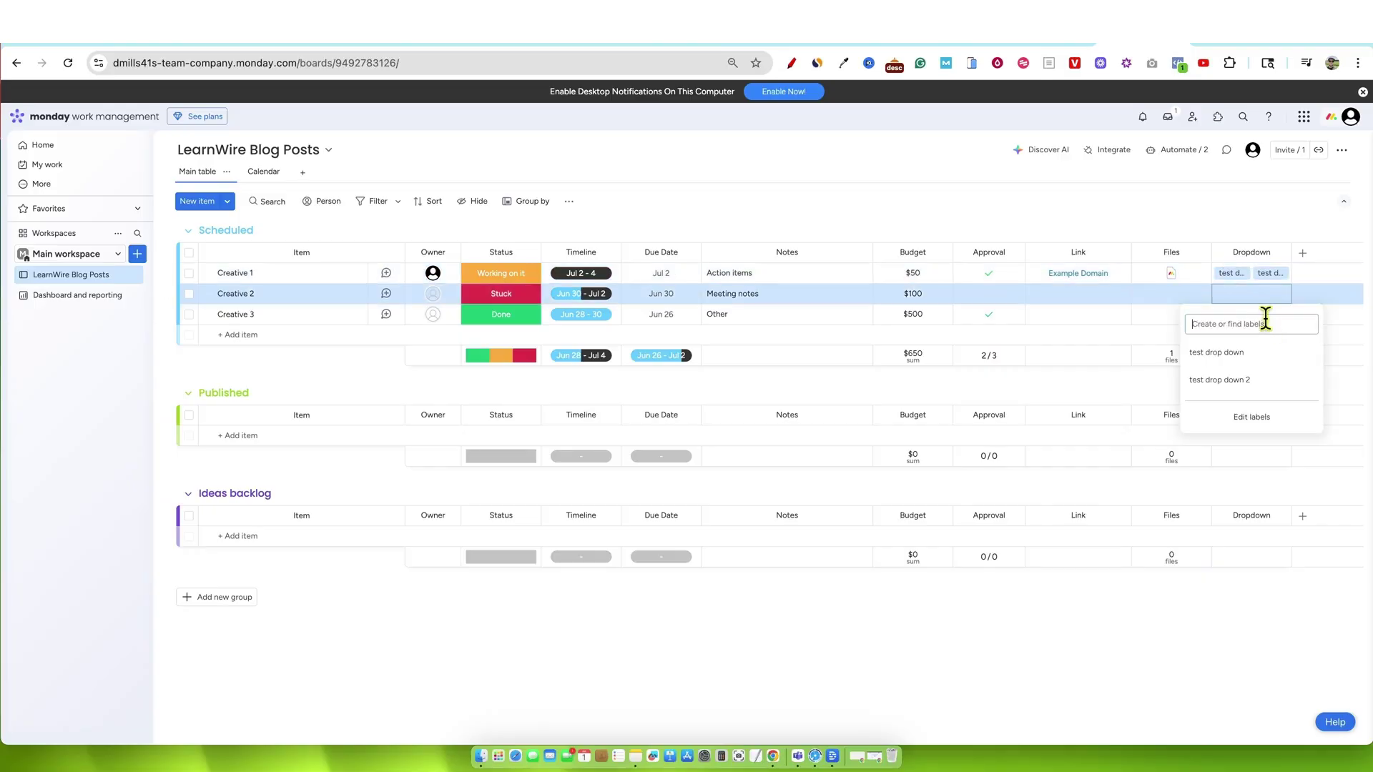
pyautogui.click(1245, 384)
pyautogui.click(1155, 217)
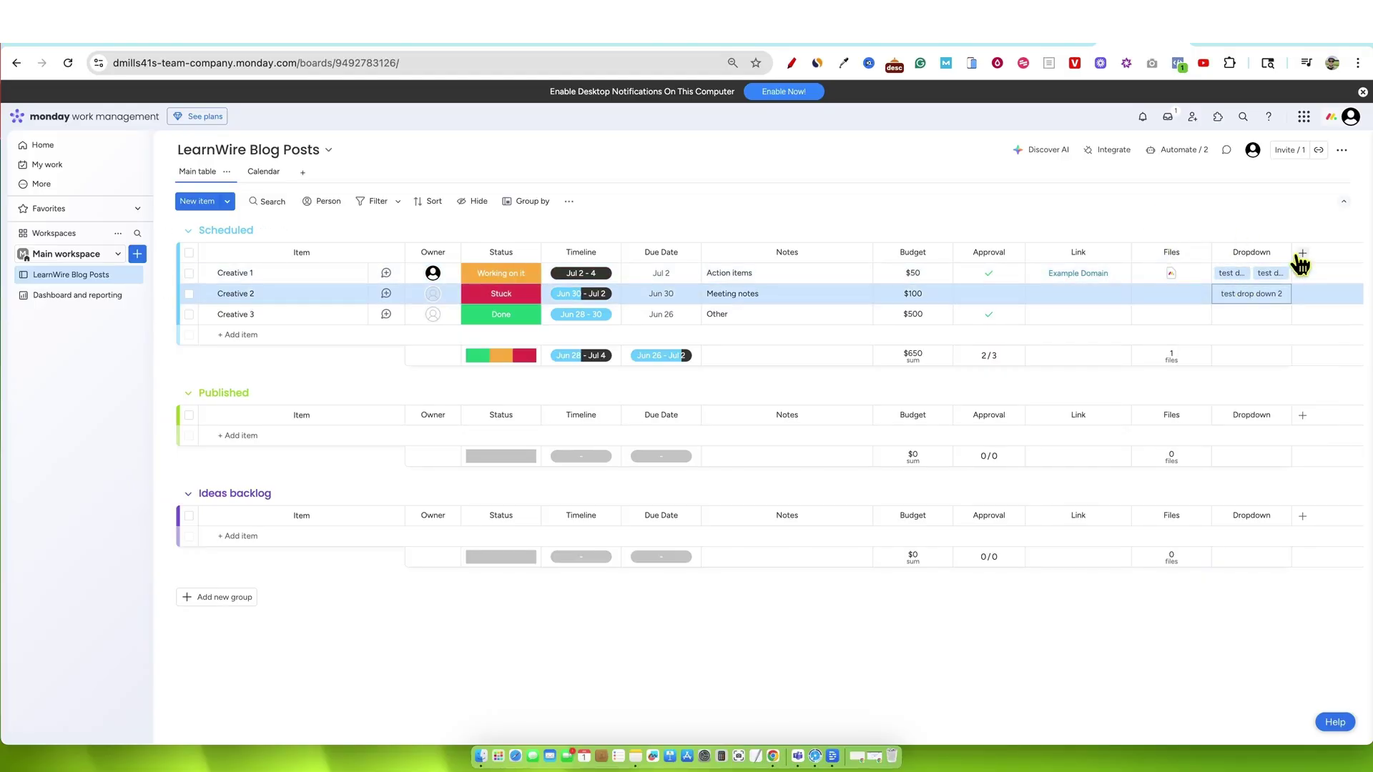
# Step: Widen the Dropdown column and narrow the Notes and Files columns of the board's main table
pyautogui.moveTo(1291, 249); pyautogui.dragTo(1349, 251)
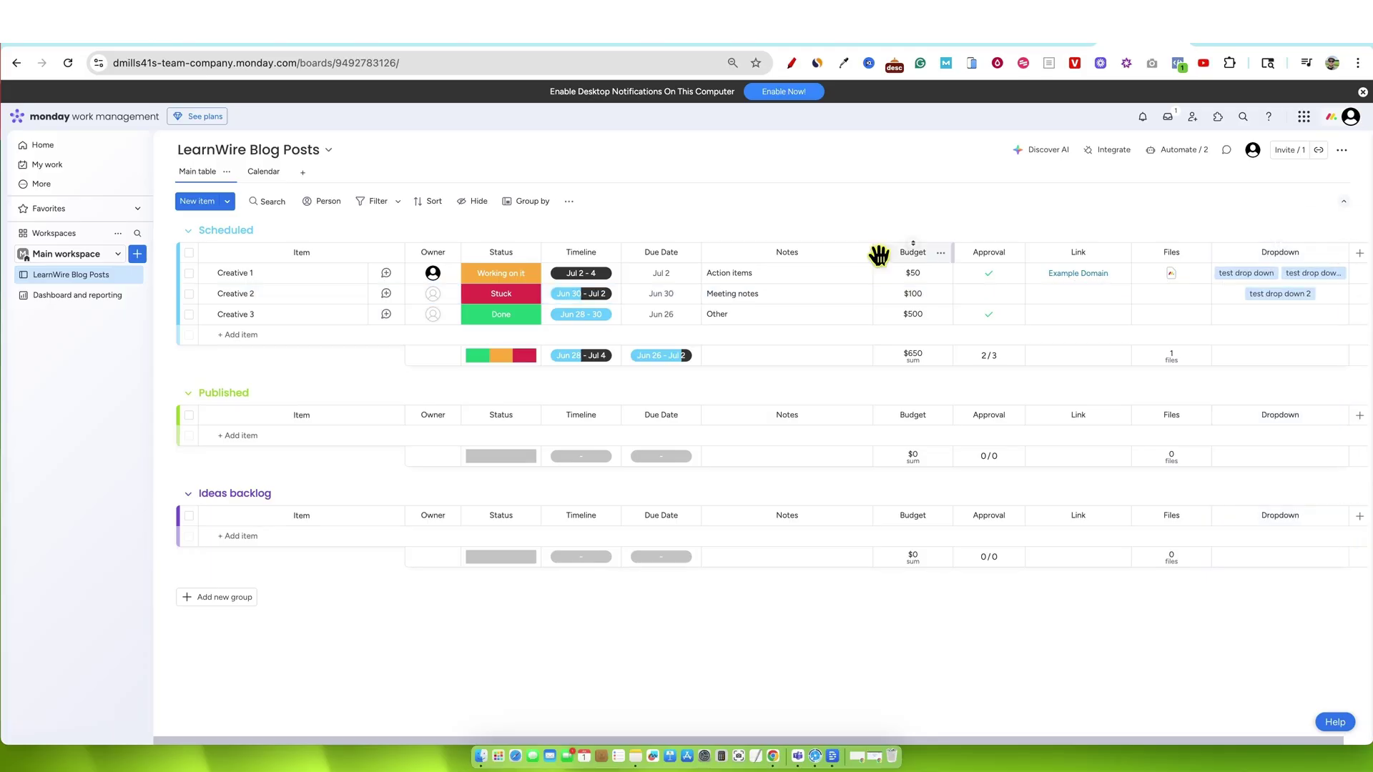
pyautogui.moveTo(870, 250); pyautogui.dragTo(801, 249)
pyautogui.press('super+equal')
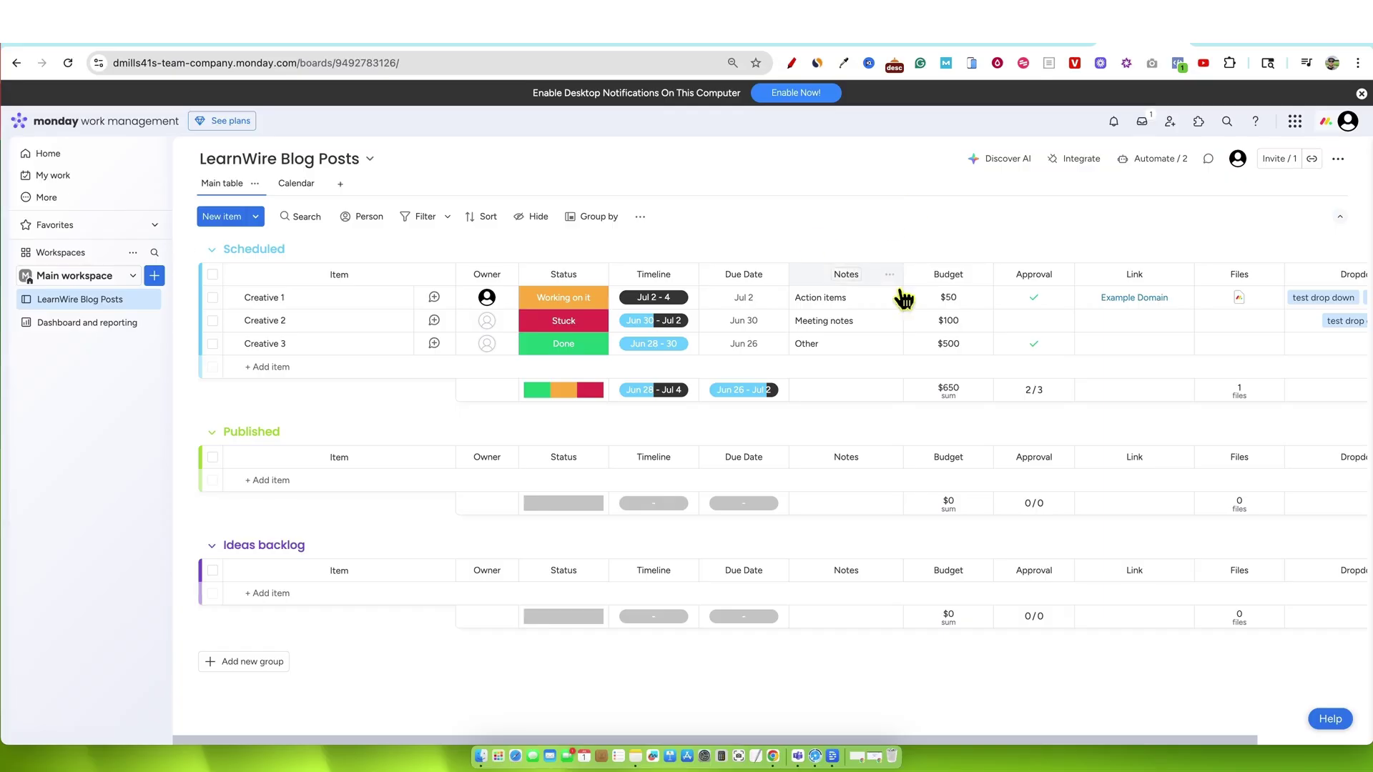
pyautogui.moveTo(1283, 270); pyautogui.dragTo(1251, 270)
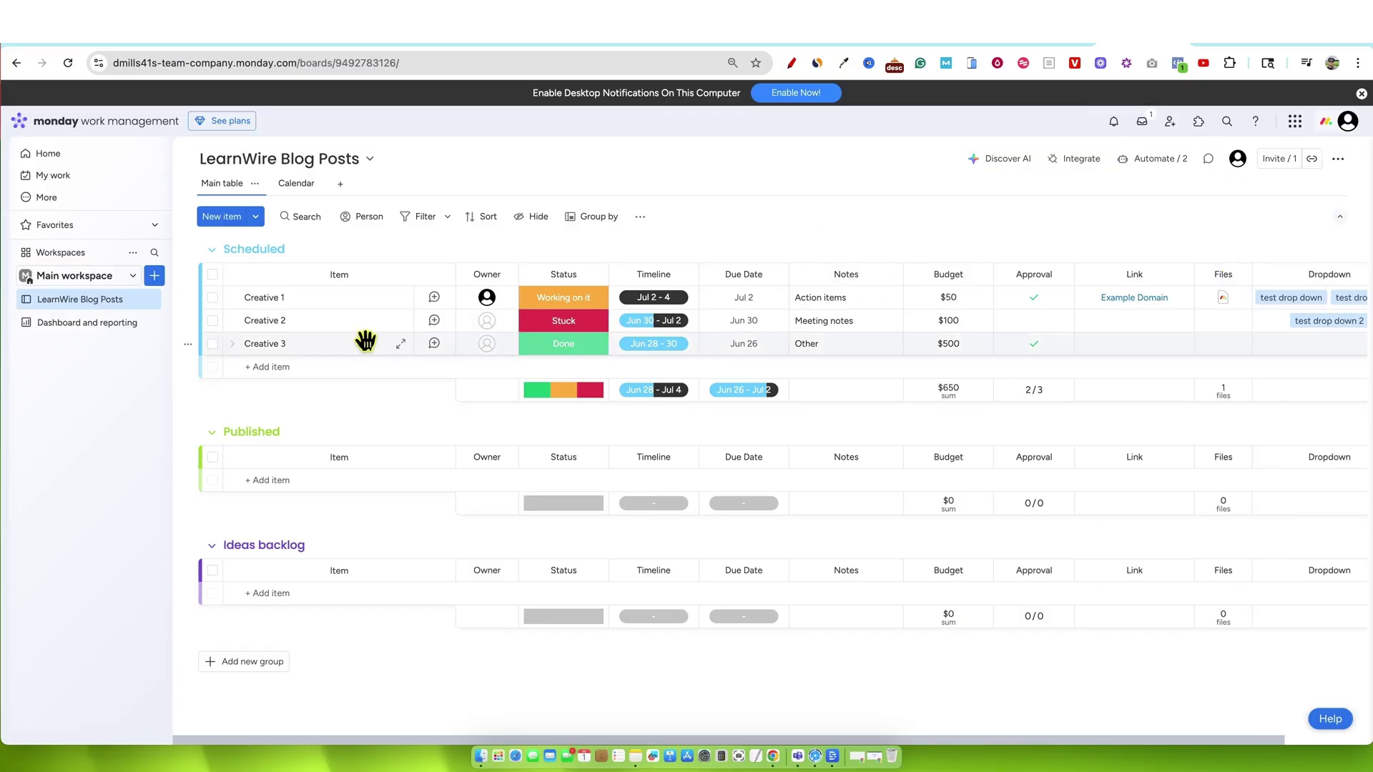
# Step: Open the Creative 1 item and rename it "What is Semrush"
pyautogui.click(340, 306)
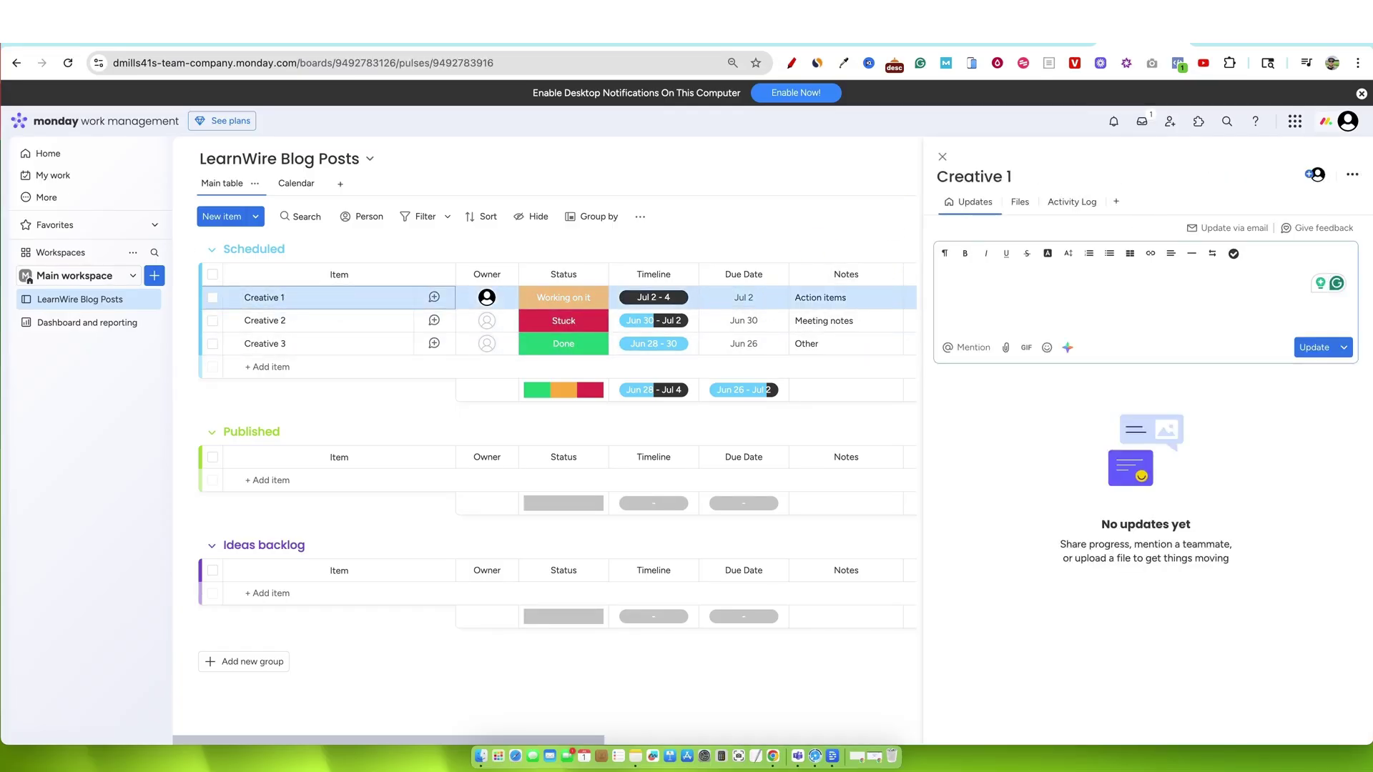
pyautogui.click(973, 177)
pyautogui.write('What')
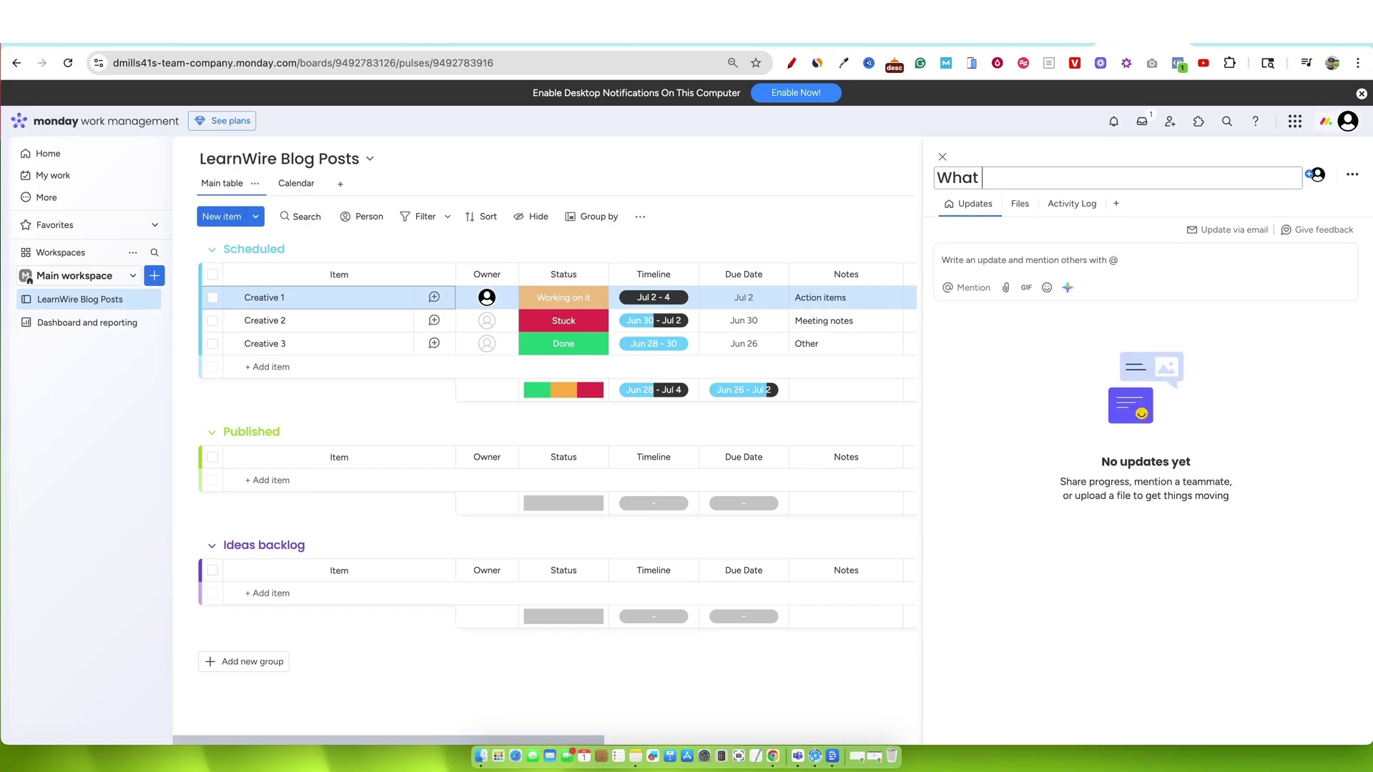
pyautogui.write(' is Semrush')
# Step: Draft an item update reading "put details here about the blog post." and, after a blank line, "put an outline of the blog post here"
pyautogui.click(1014, 259)
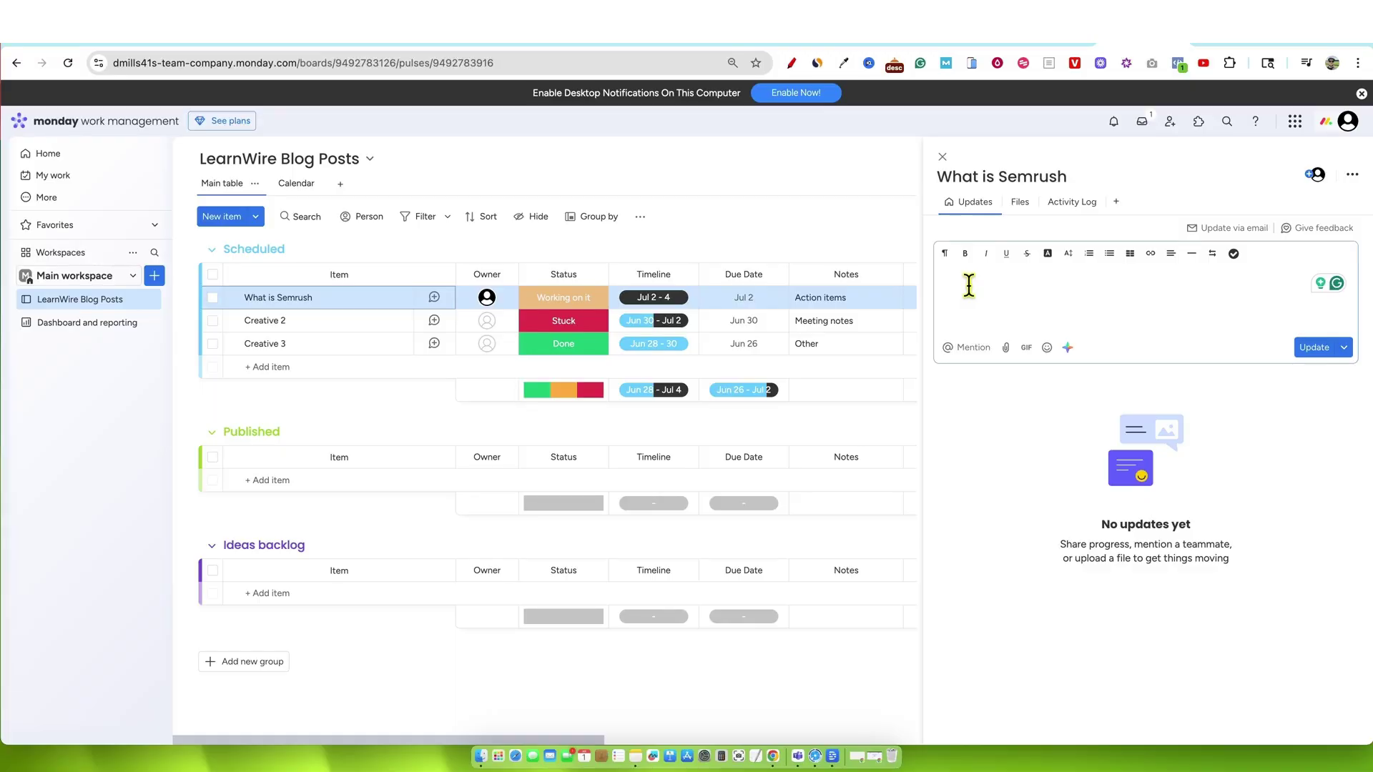
pyautogui.write('put details here about the gb')
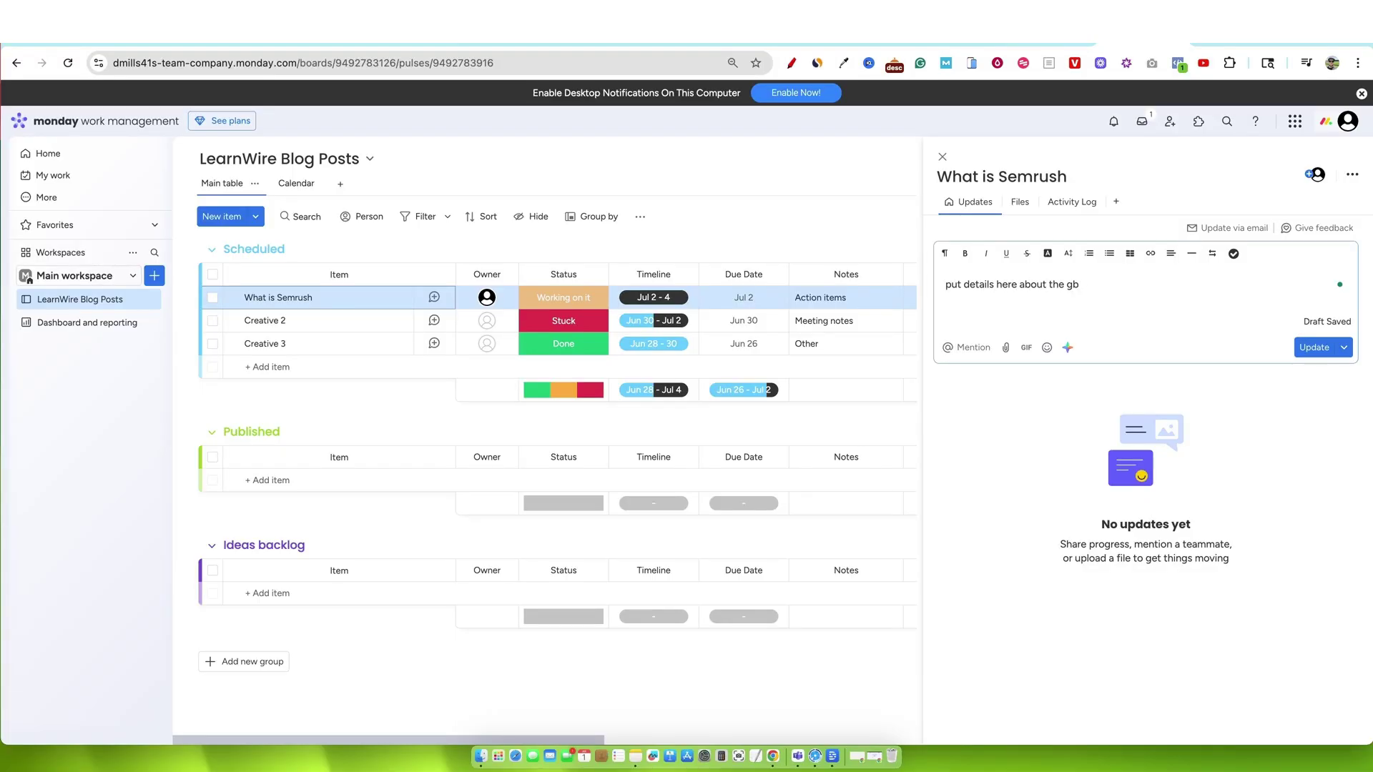
pyautogui.press('BackSpace')
pyautogui.press('BackSpace')
pyautogui.write('blog post.')
pyautogui.press('Return')
pyautogui.press('Return')
pyautogui.write('p')
pyautogui.write('ut an outline of the blog post here')
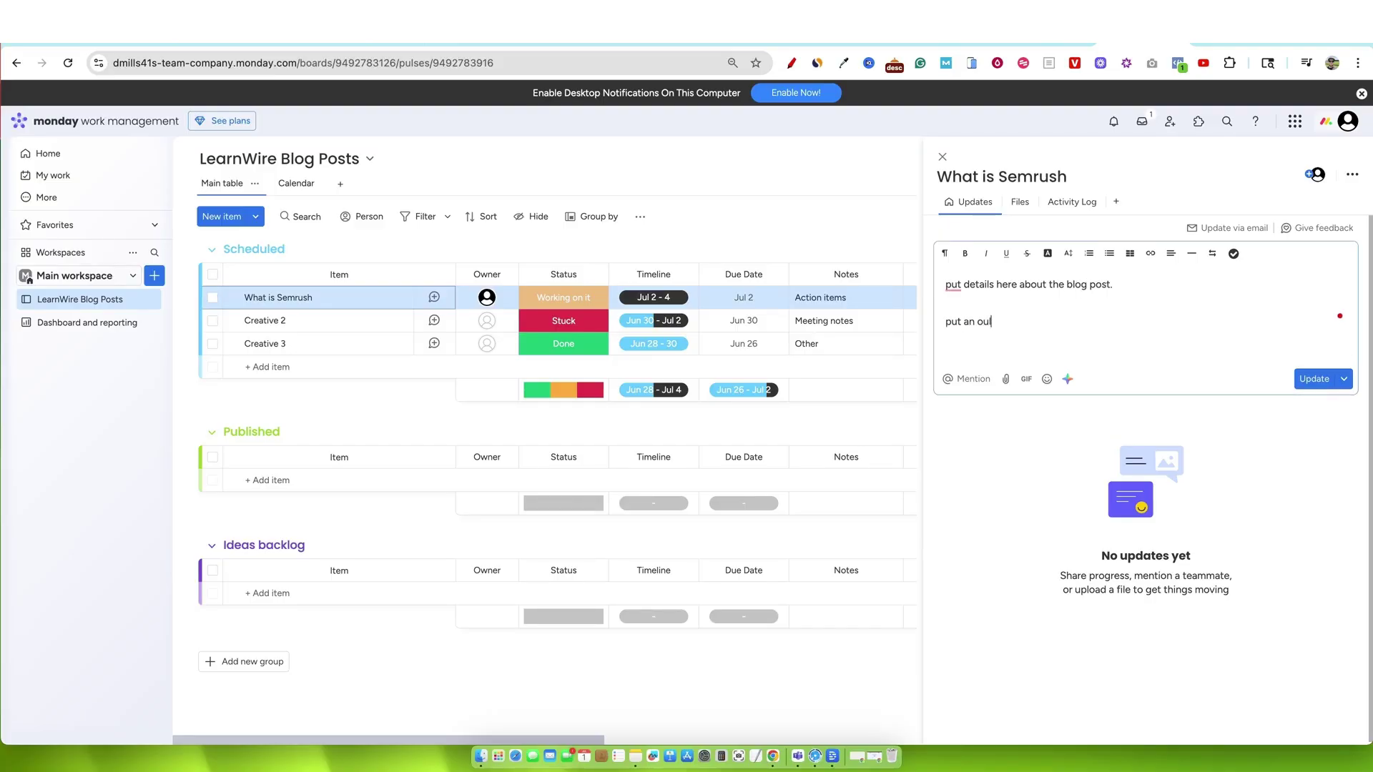
pyautogui.press('Return')
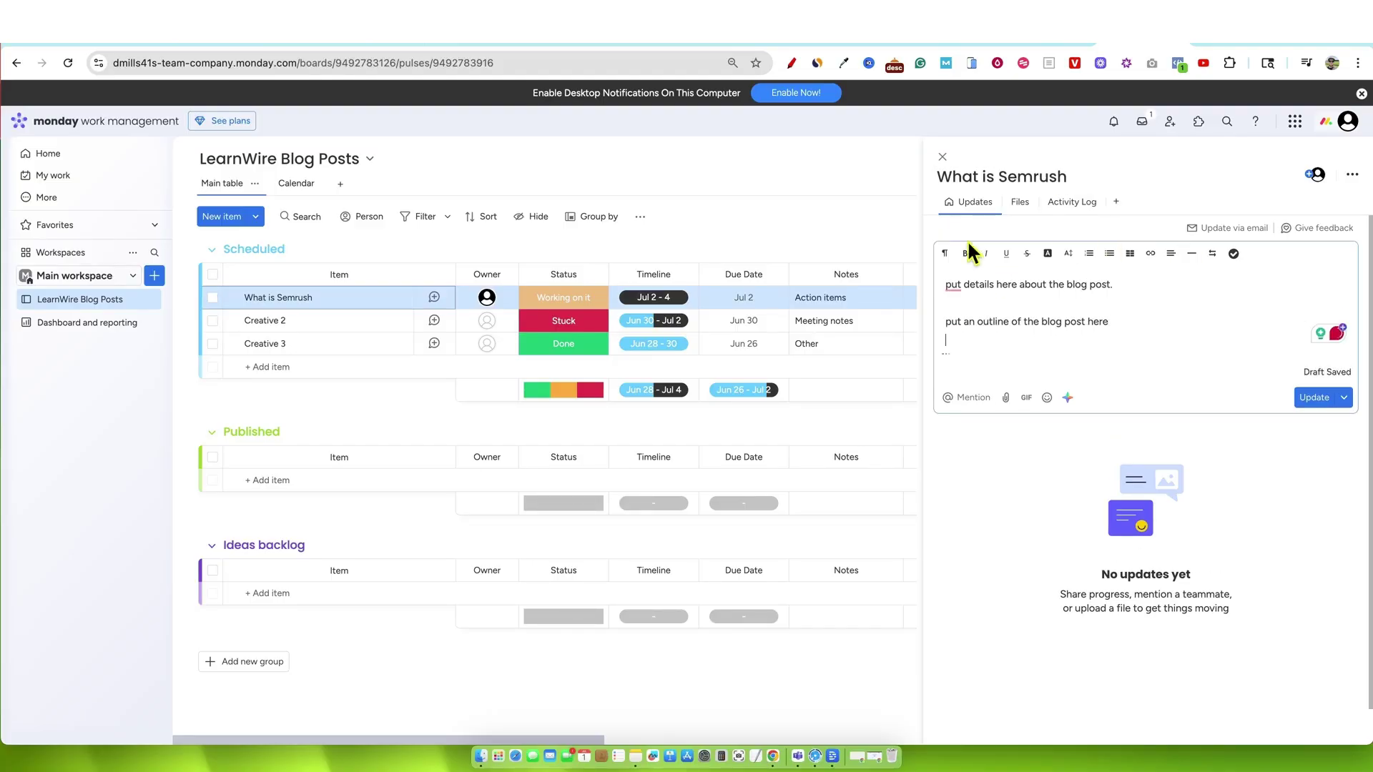
# Step: Add a checklist below the update text with the entries "one", "two" and "three"
pyautogui.click(1235, 256)
pyautogui.write('one')
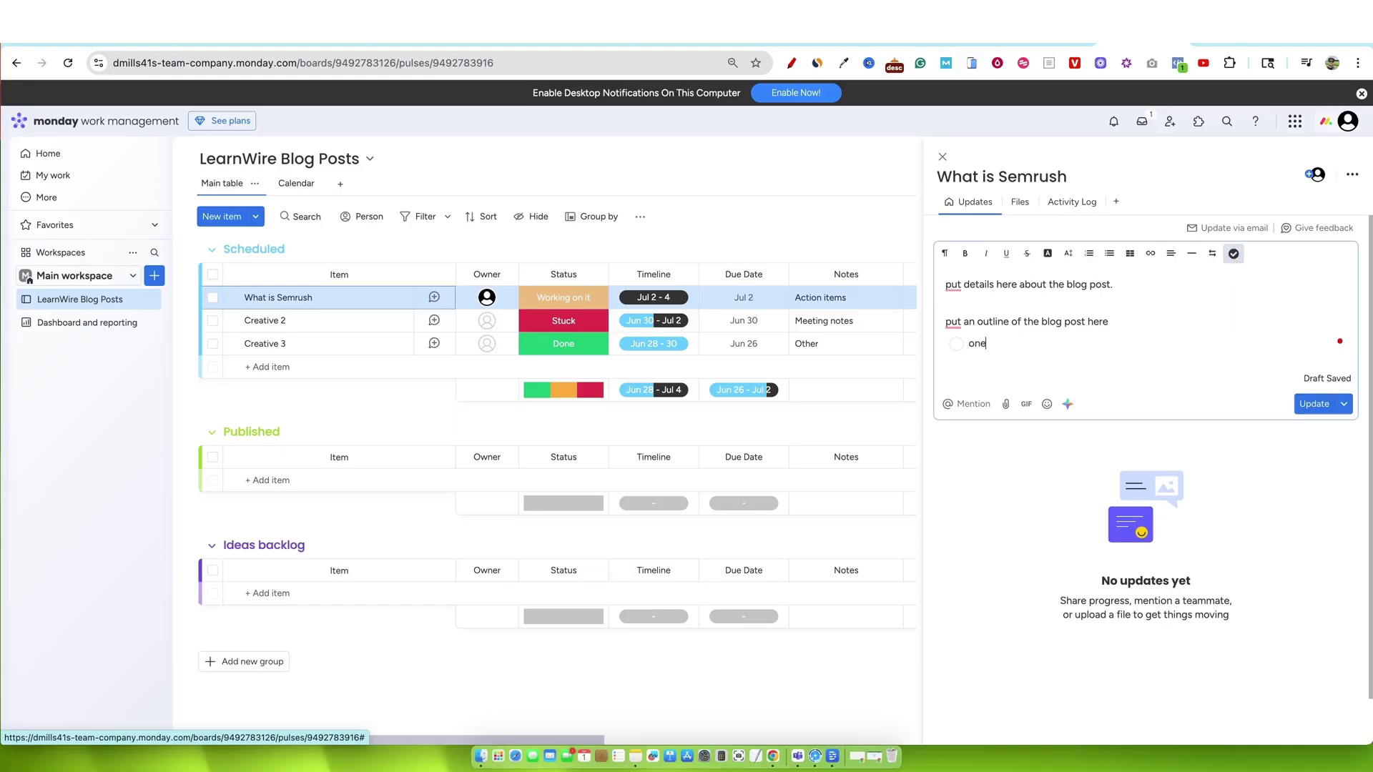
pyautogui.press('Return')
pyautogui.press('Return')
pyautogui.write('thr')
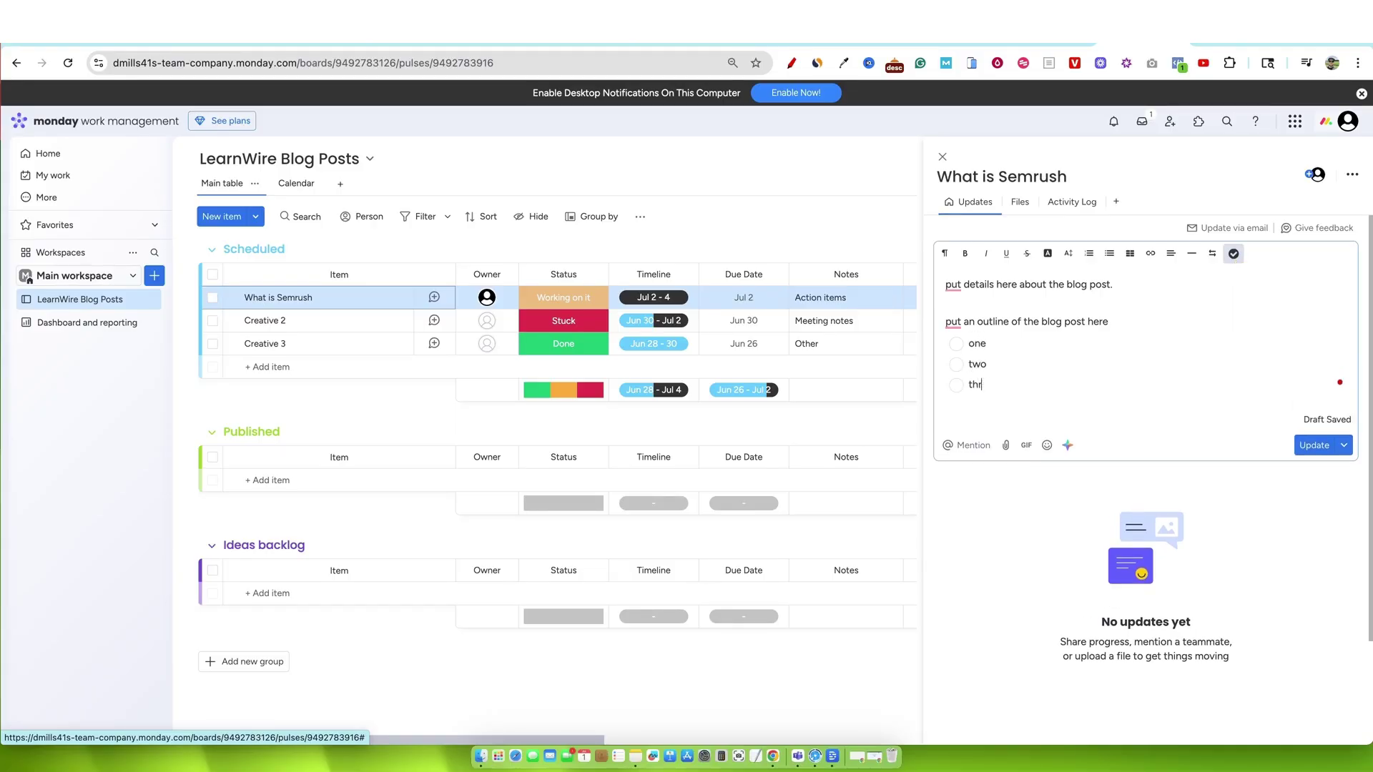
pyautogui.write('ee')
pyautogui.press('Return')
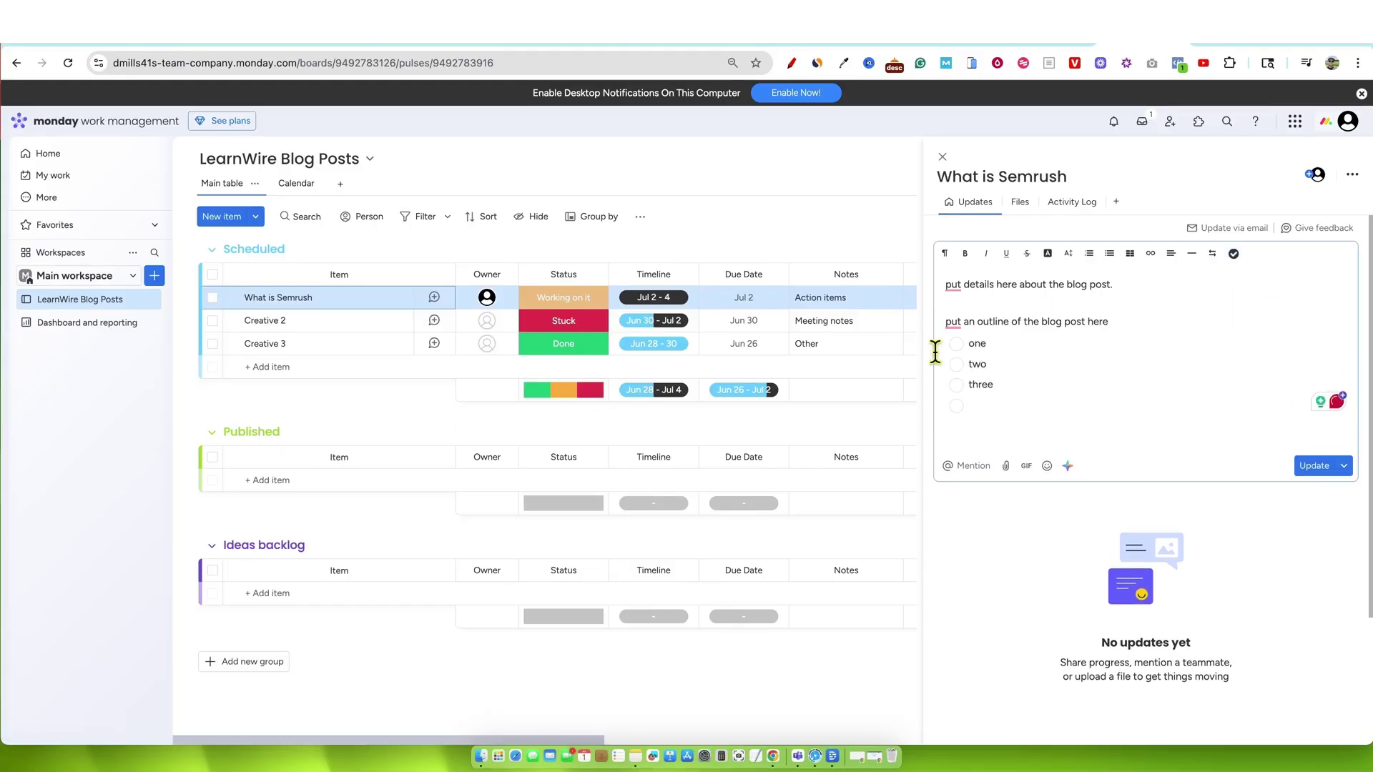
# Step: Mark the checklist entries "one" and "two" as done and post the update
pyautogui.click(956, 344)
pyautogui.click(956, 365)
pyautogui.click(1314, 466)
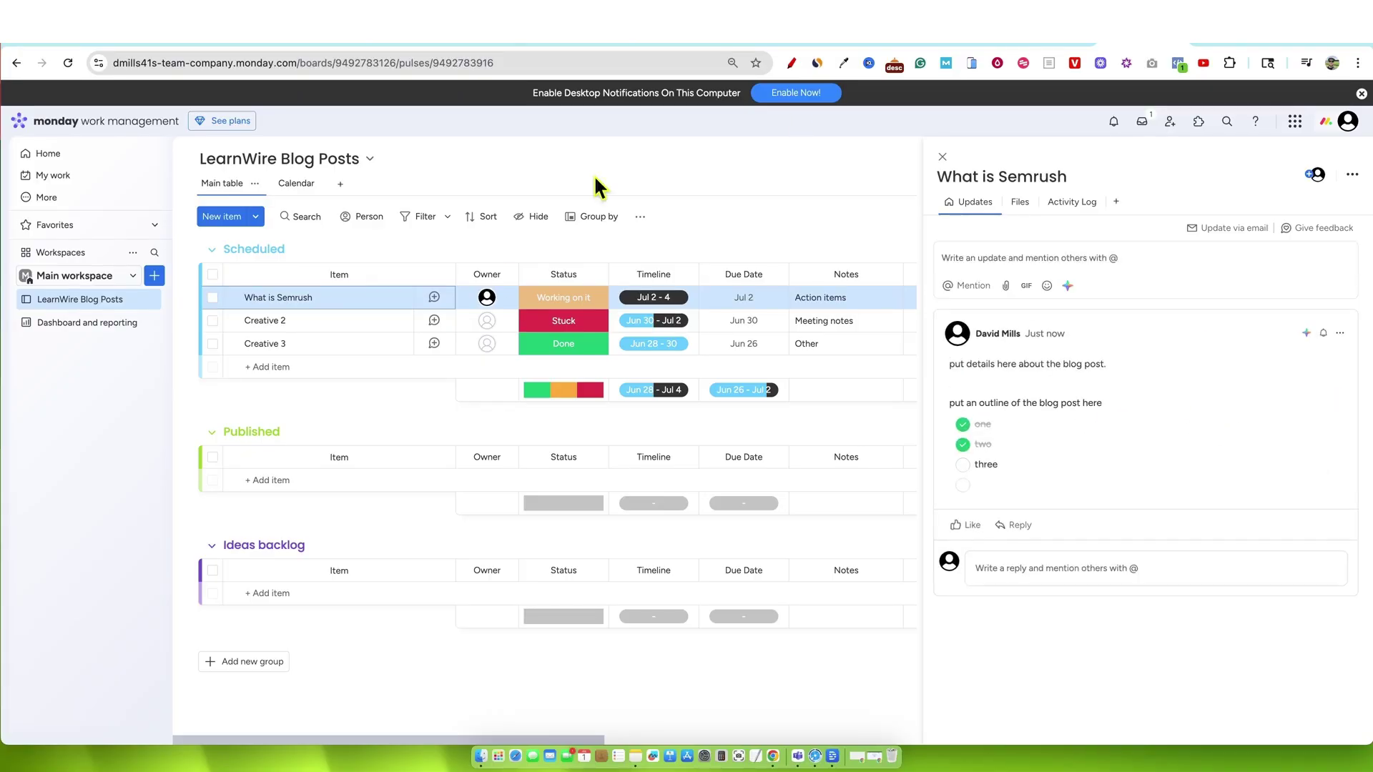
# Step: Close and reopen the updates of What is Semrush from its table row and check the options of the item's Files view
pyautogui.click(434, 299)
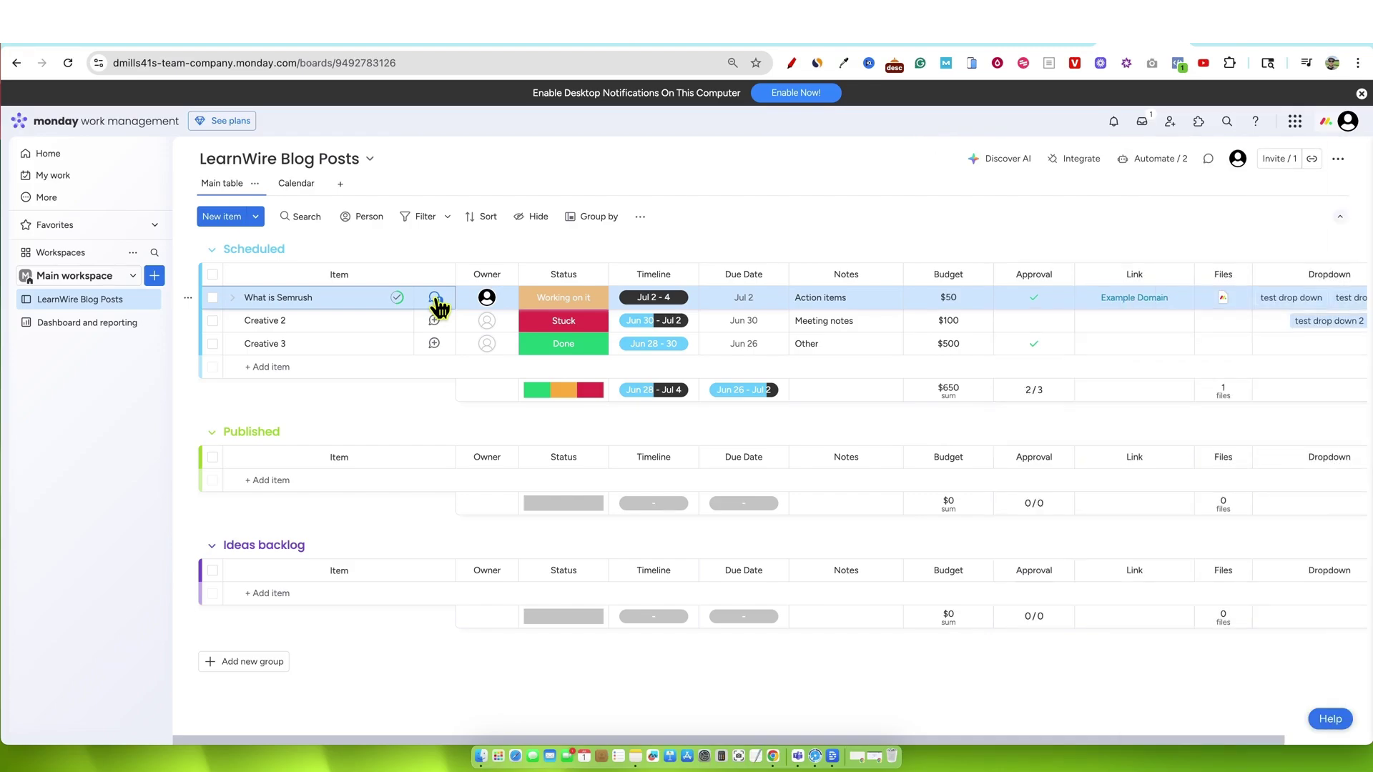
pyautogui.click(436, 303)
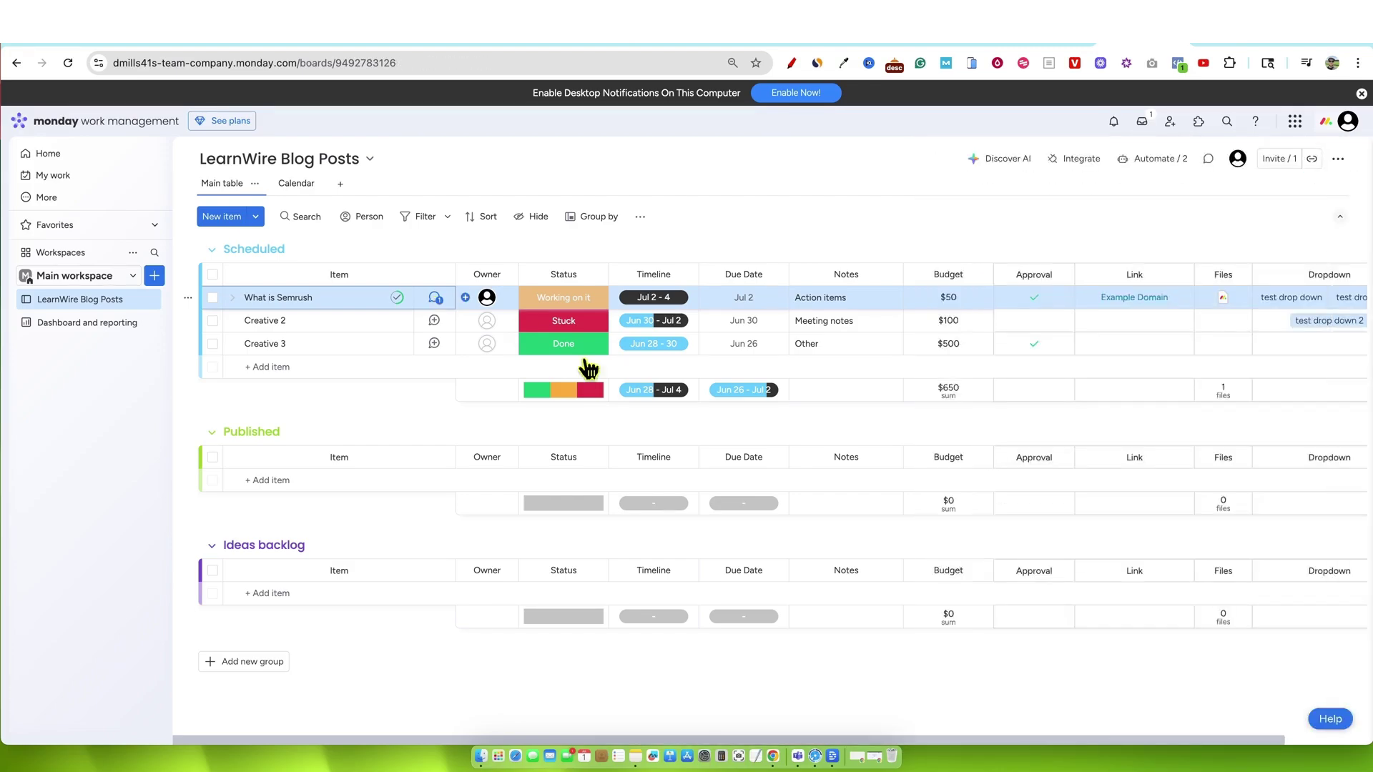
pyautogui.click(436, 303)
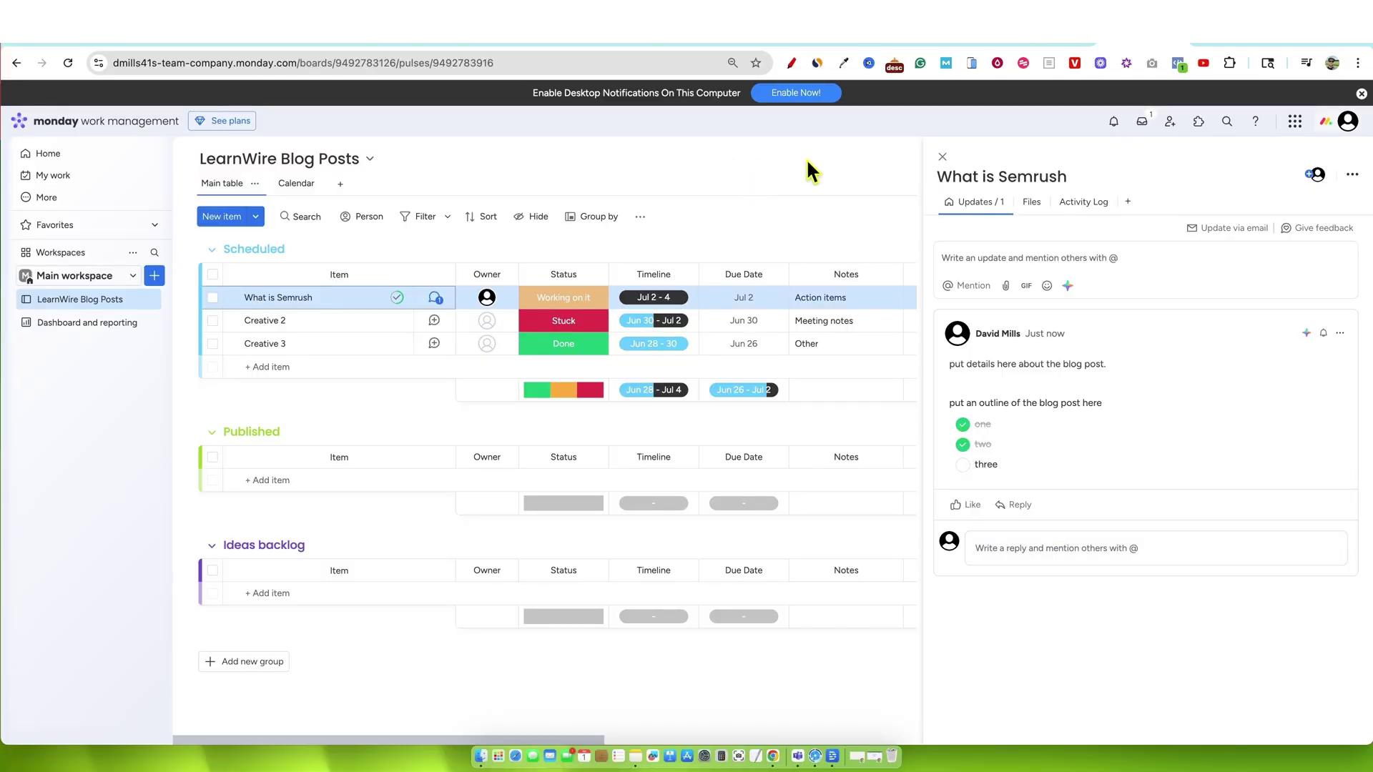
pyautogui.click(943, 156)
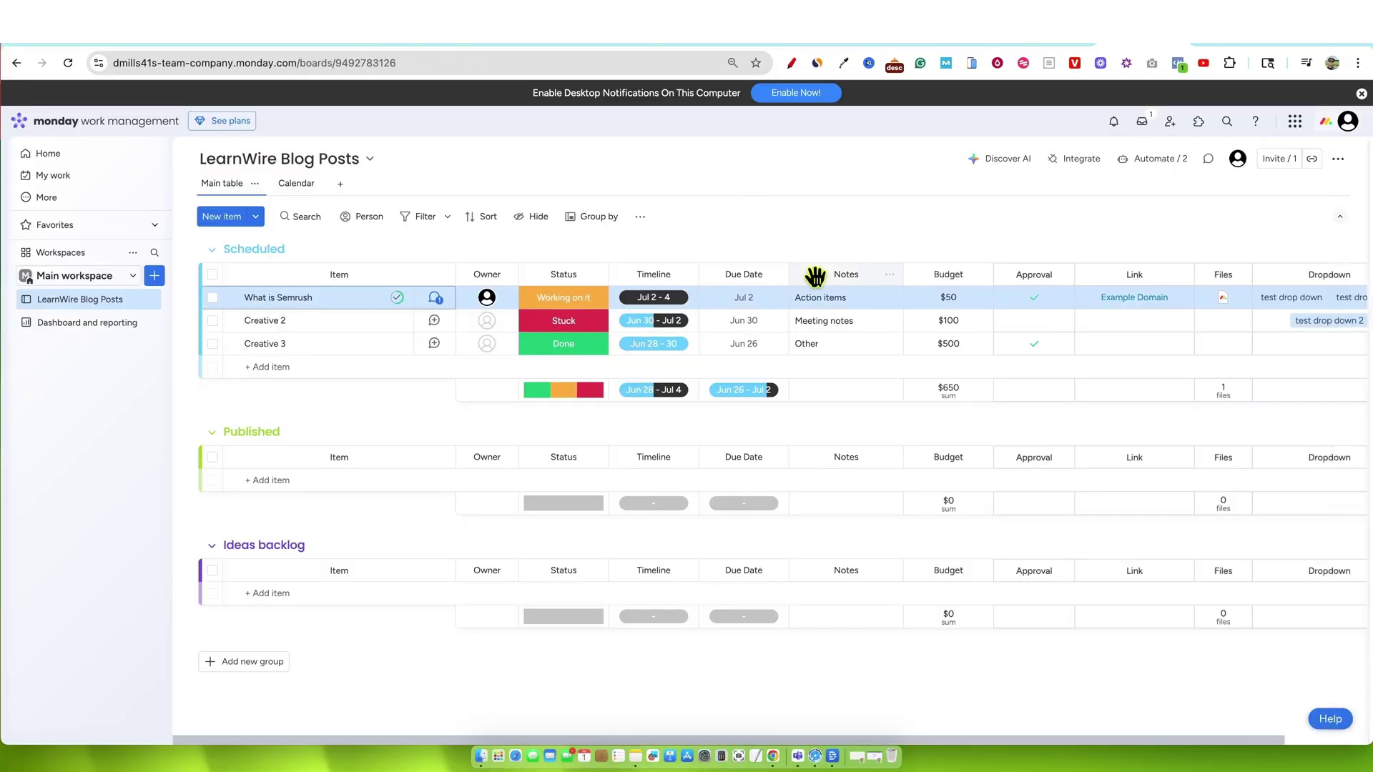
pyautogui.click(436, 299)
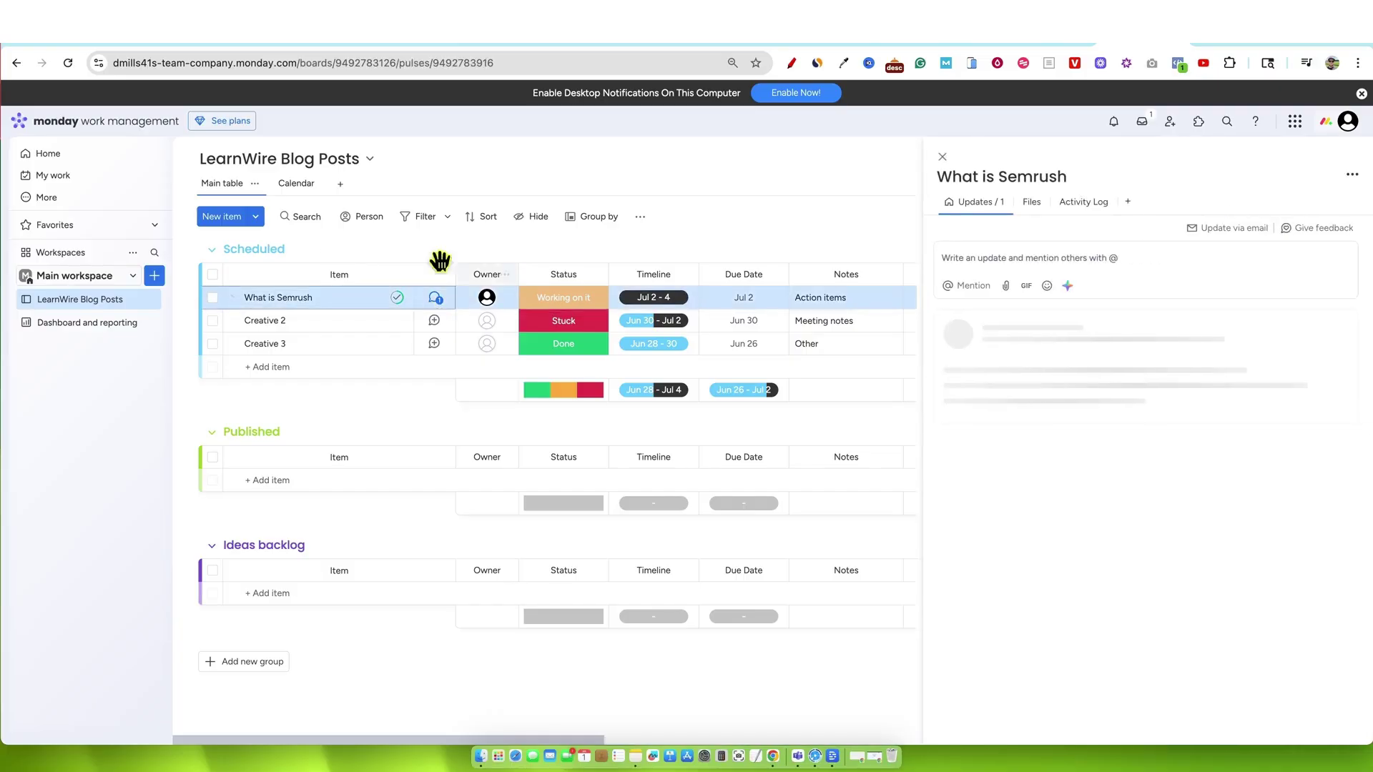
pyautogui.click(435, 299)
pyautogui.click(436, 299)
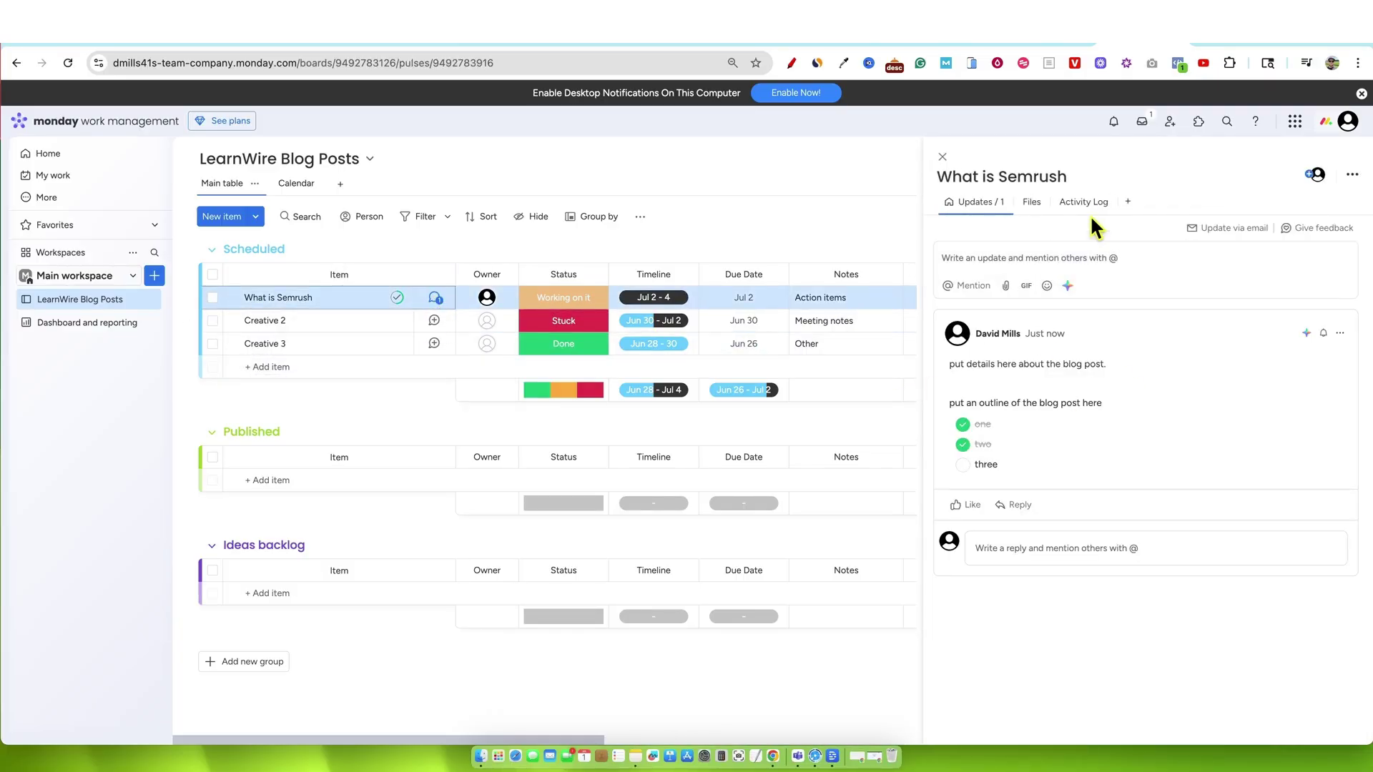
pyautogui.click(1036, 206)
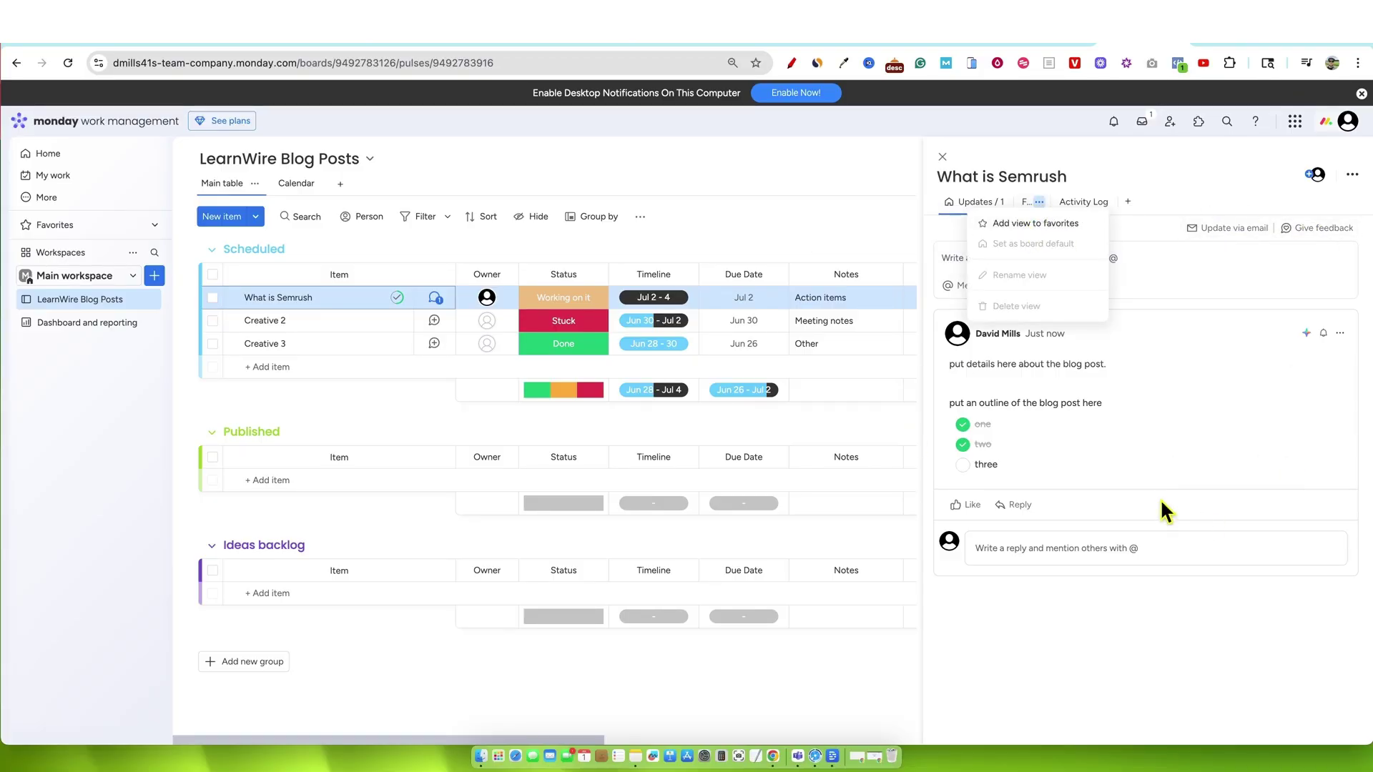
# Step: Reply to the posted update with "here is a chat"
pyautogui.click(1092, 552)
pyautogui.write('here is a chat')
pyautogui.press('Return')
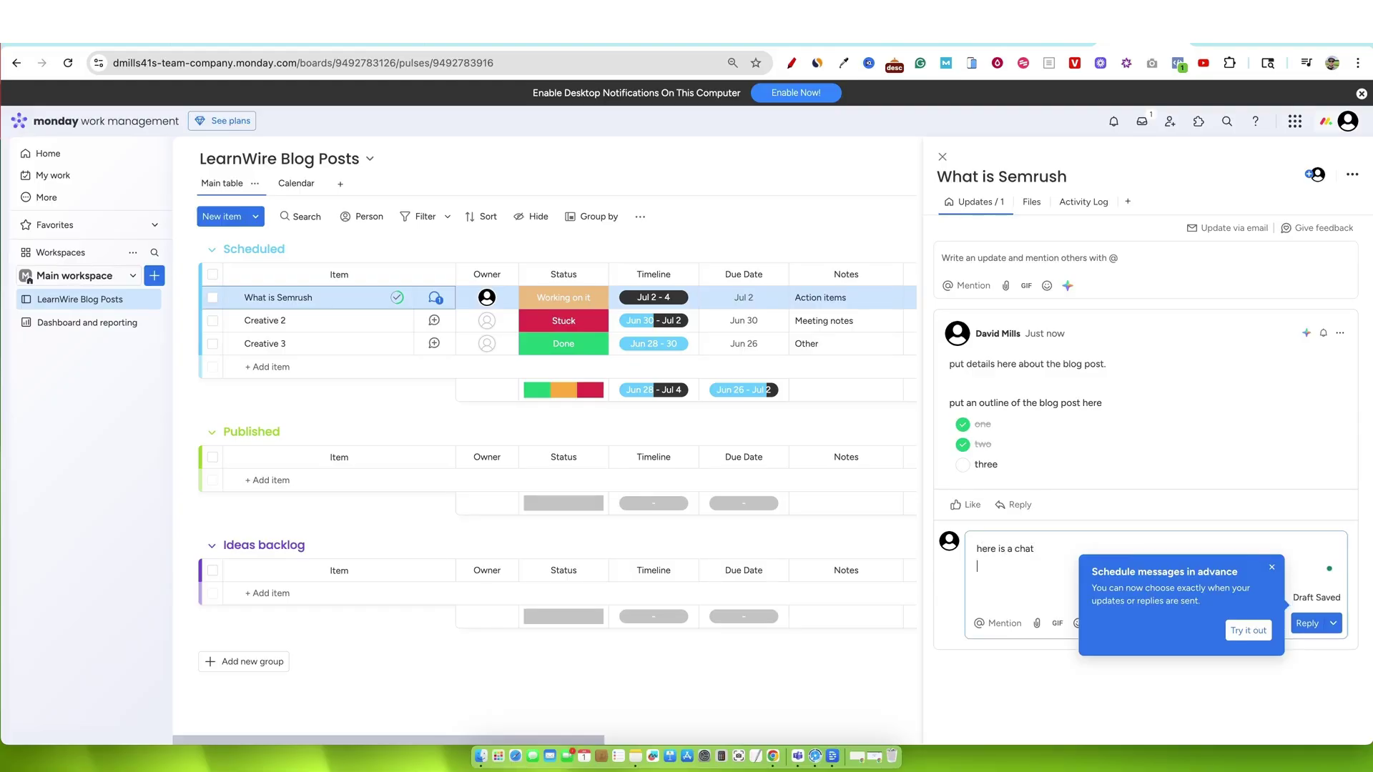
pyautogui.click(1307, 623)
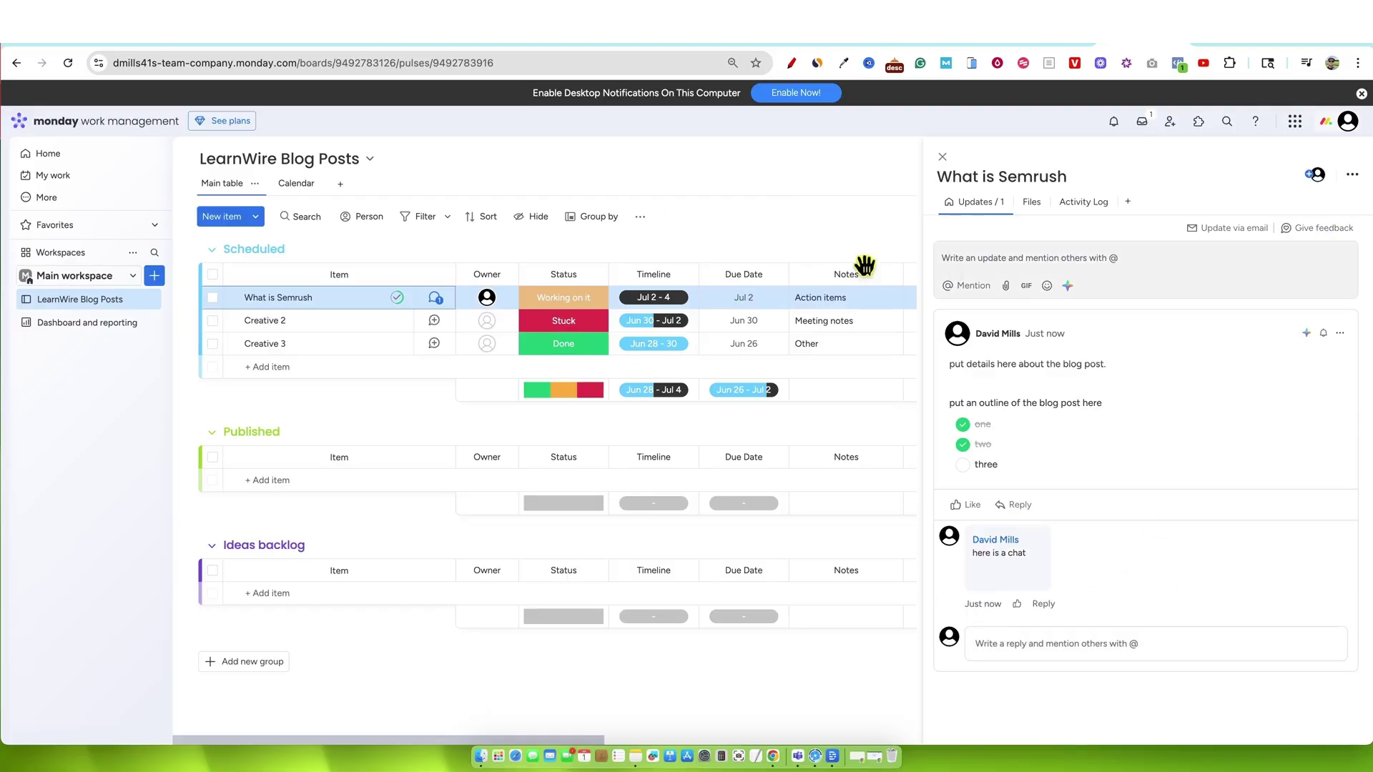
# Step: Close and reopen the What is Semrush item and check the choices for assigning its owner
pyautogui.click(437, 299)
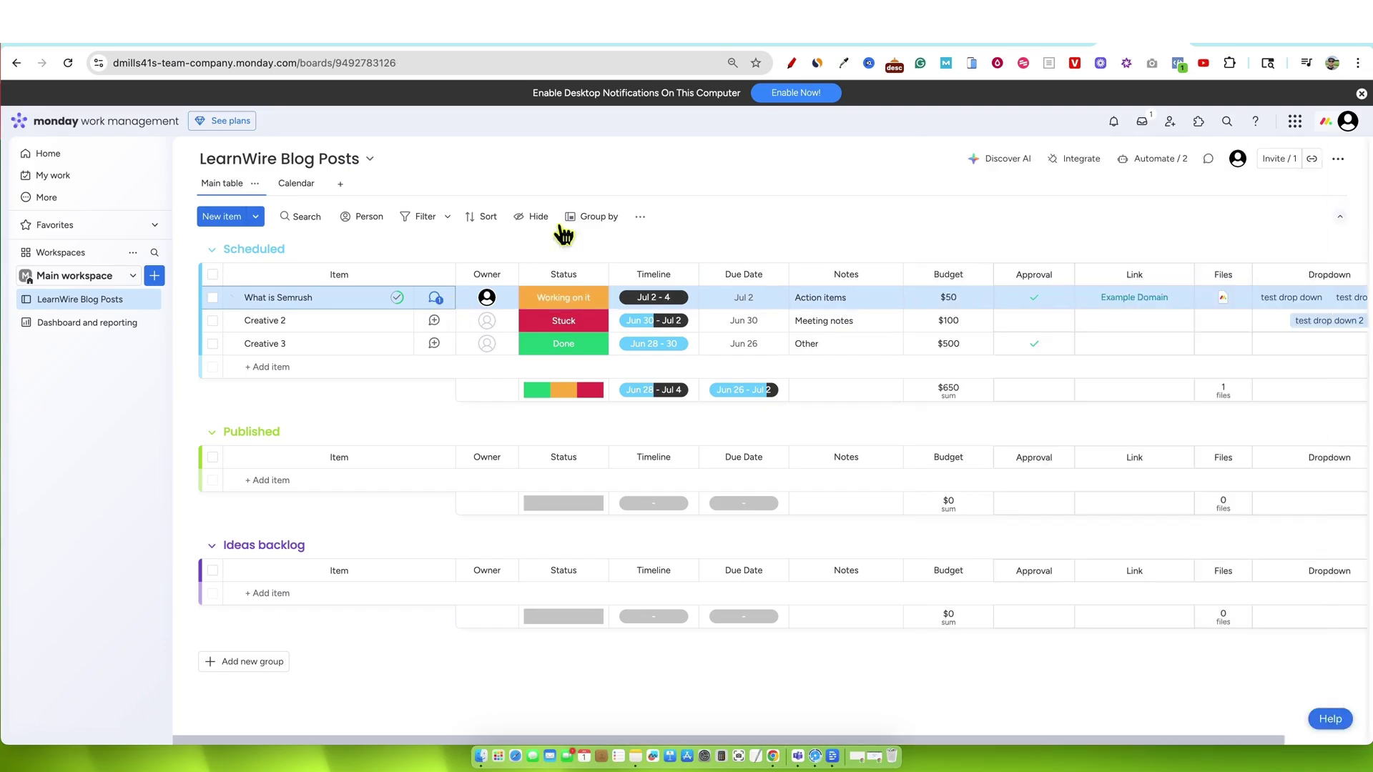
pyautogui.click(354, 299)
pyautogui.click(492, 303)
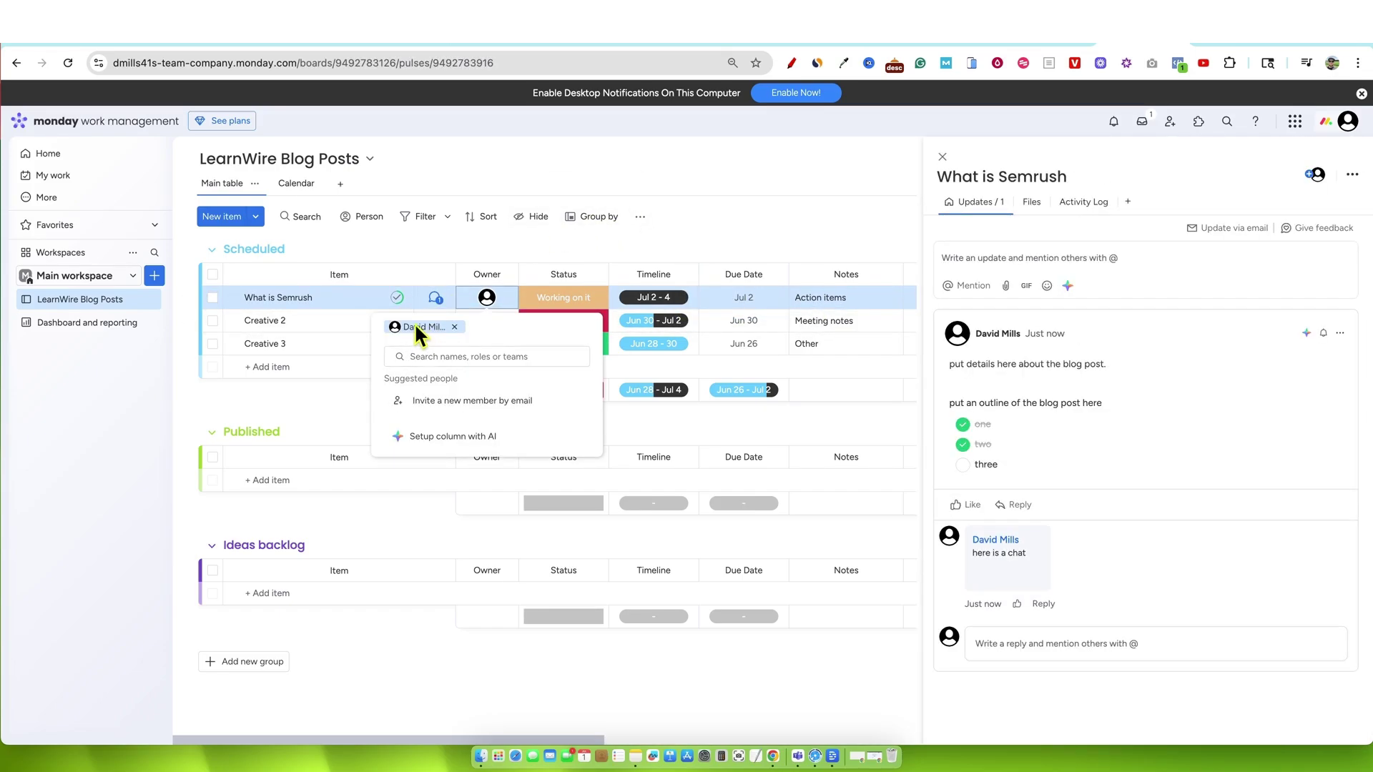
pyautogui.click(465, 300)
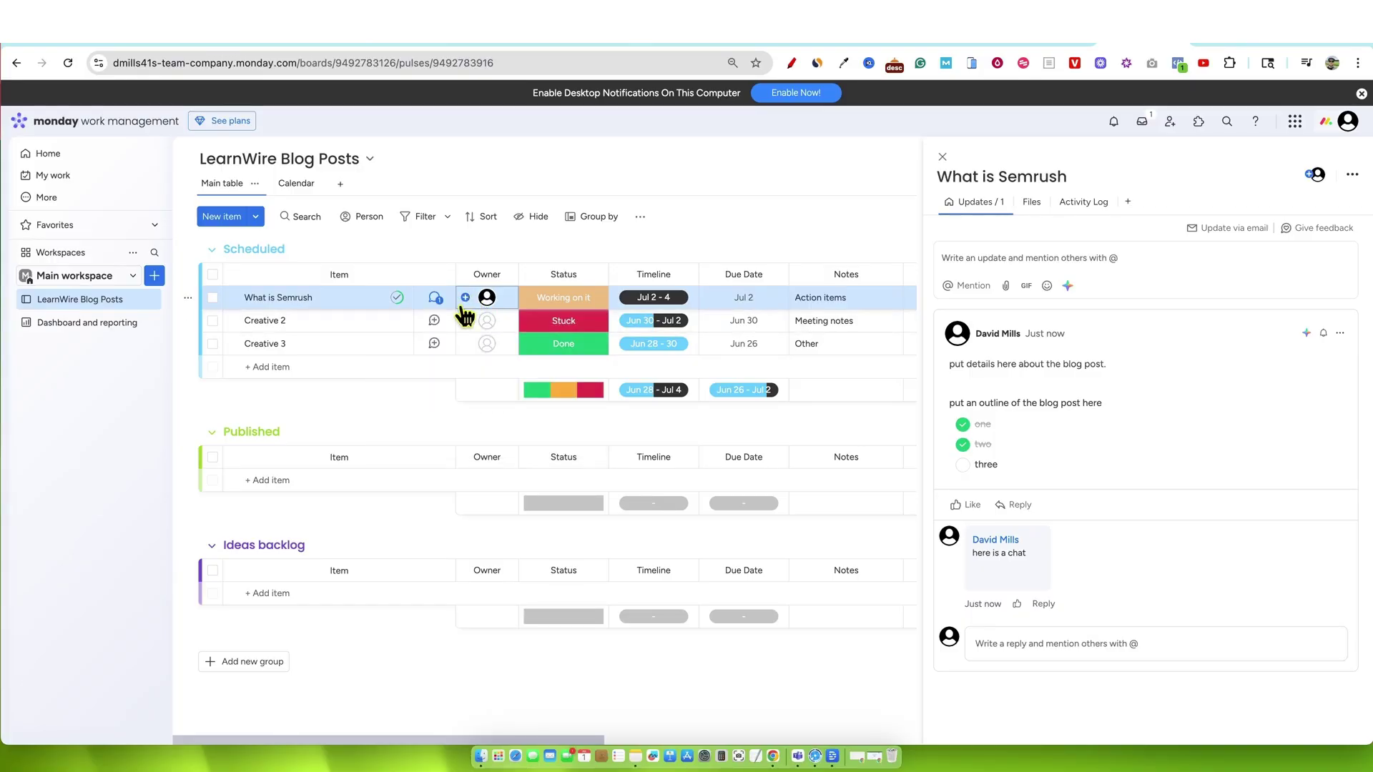
pyautogui.click(473, 301)
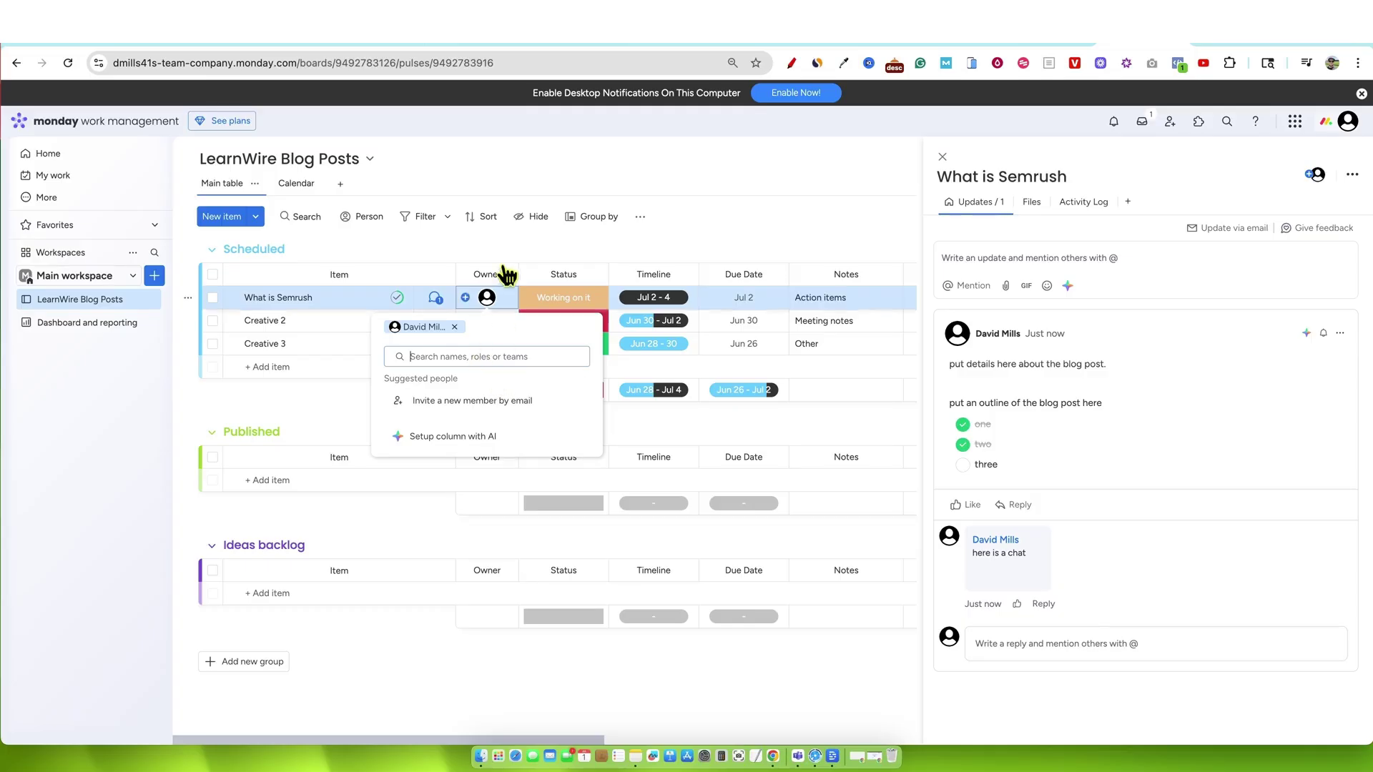
pyautogui.click(625, 238)
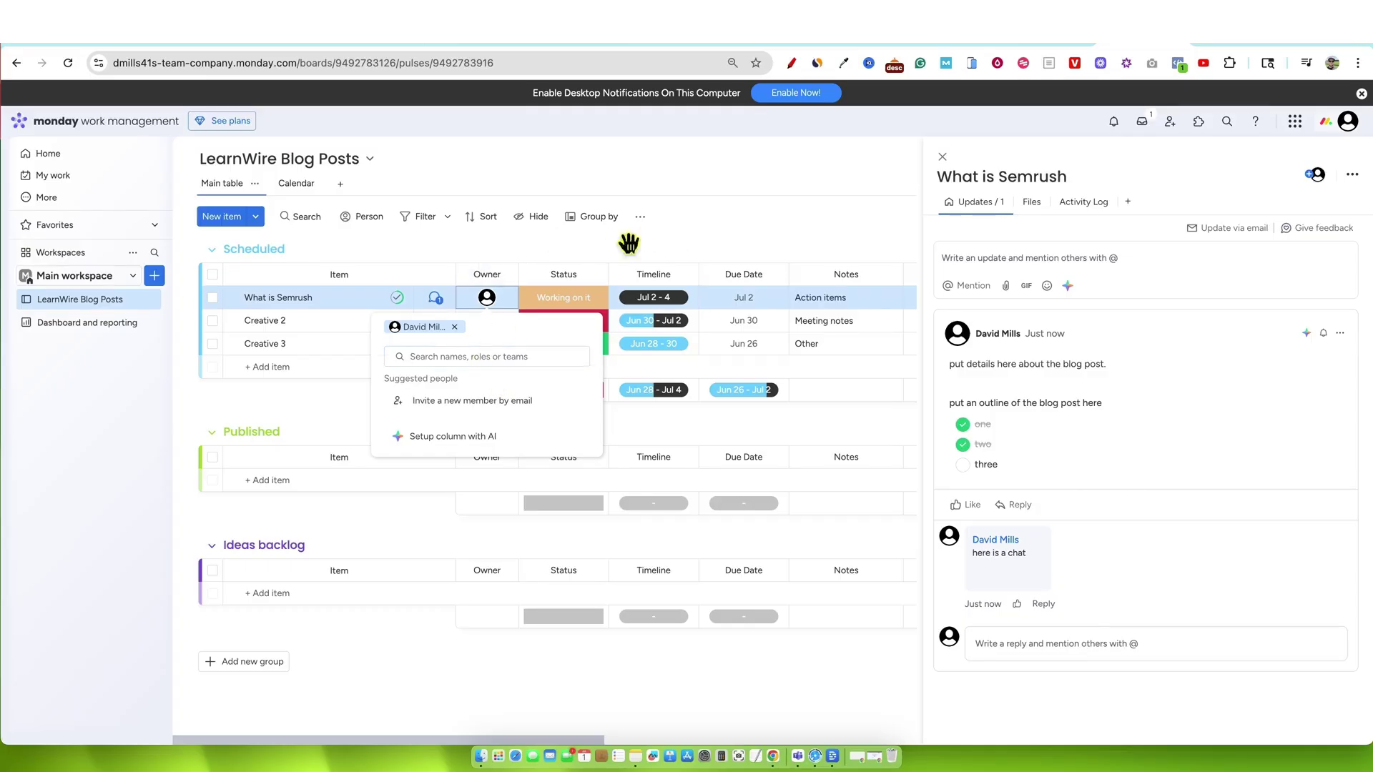
# Step: Check the status choices and the timeline date picker of the What is Semrush item without changing them
pyautogui.click(591, 305)
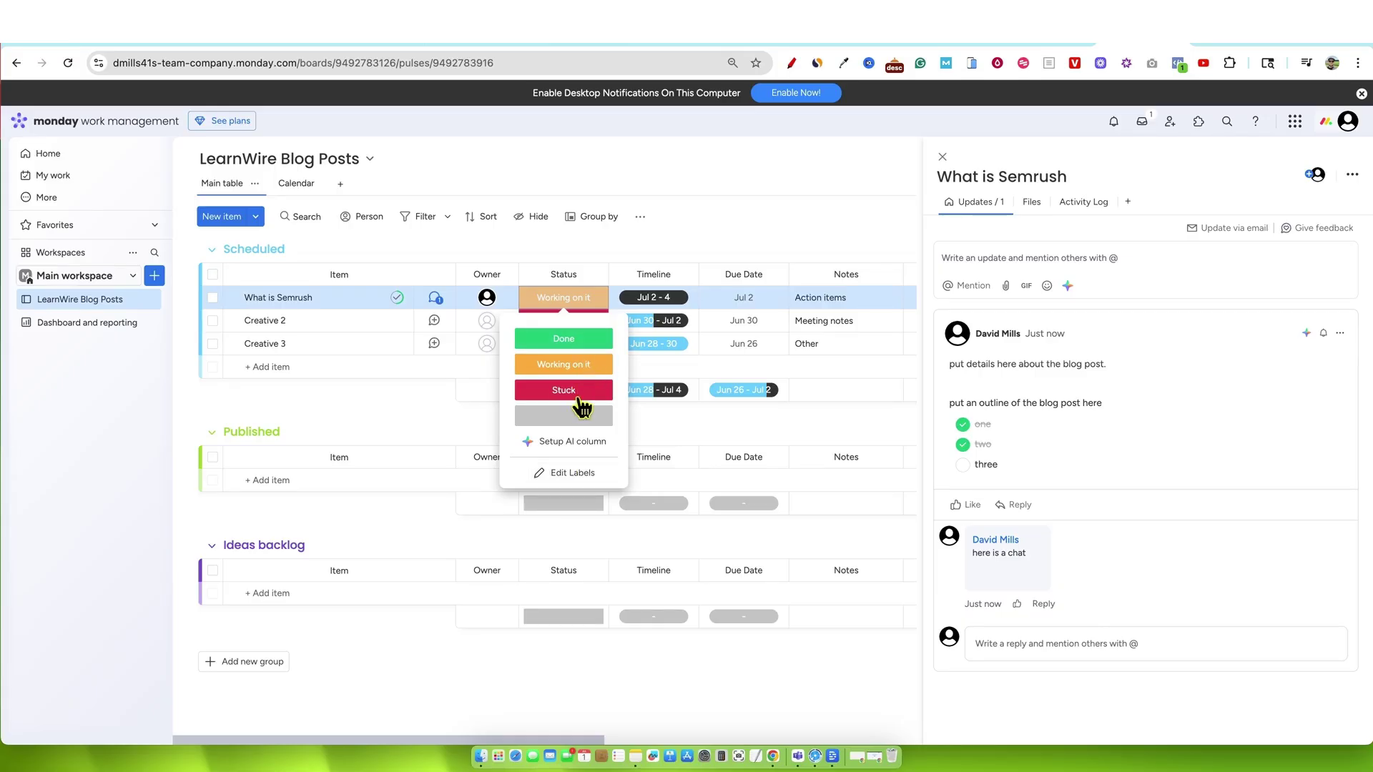
pyautogui.click(712, 237)
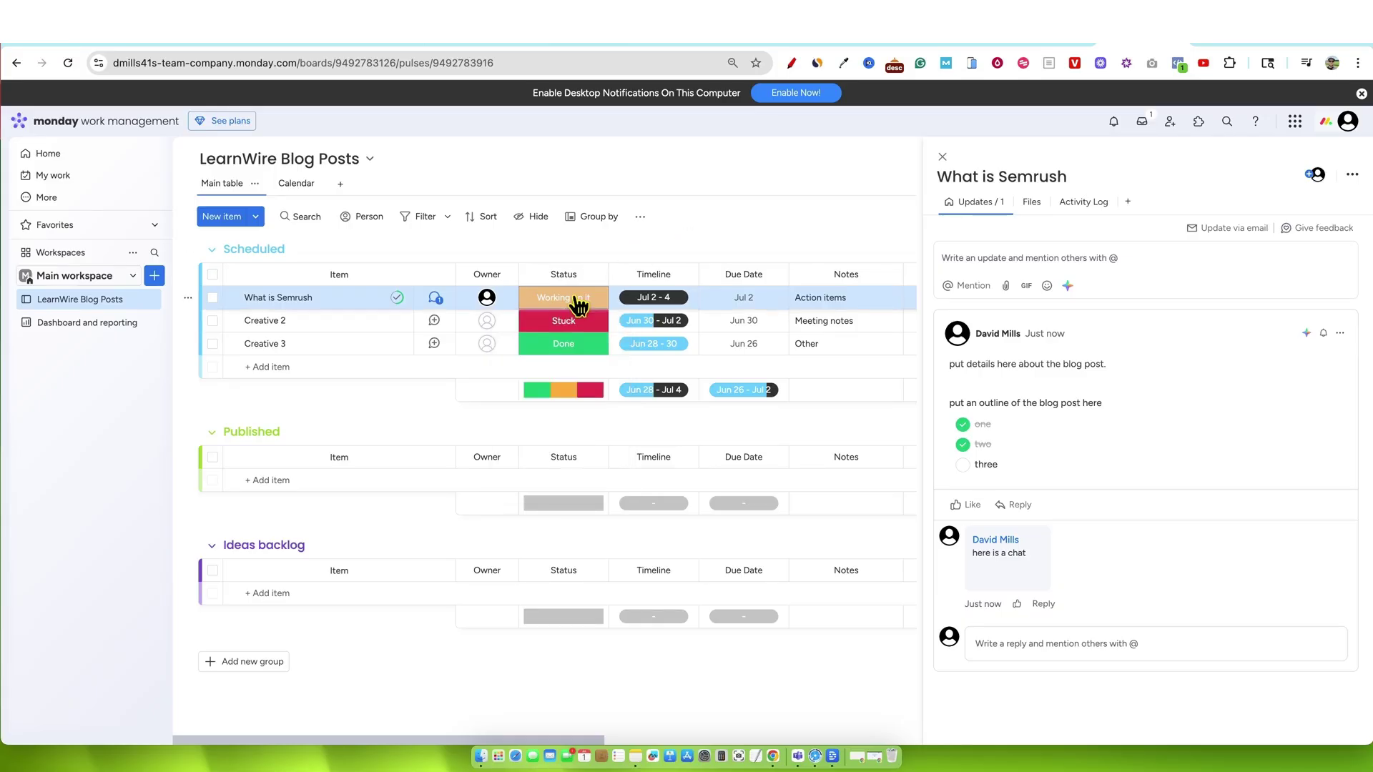
pyautogui.click(659, 304)
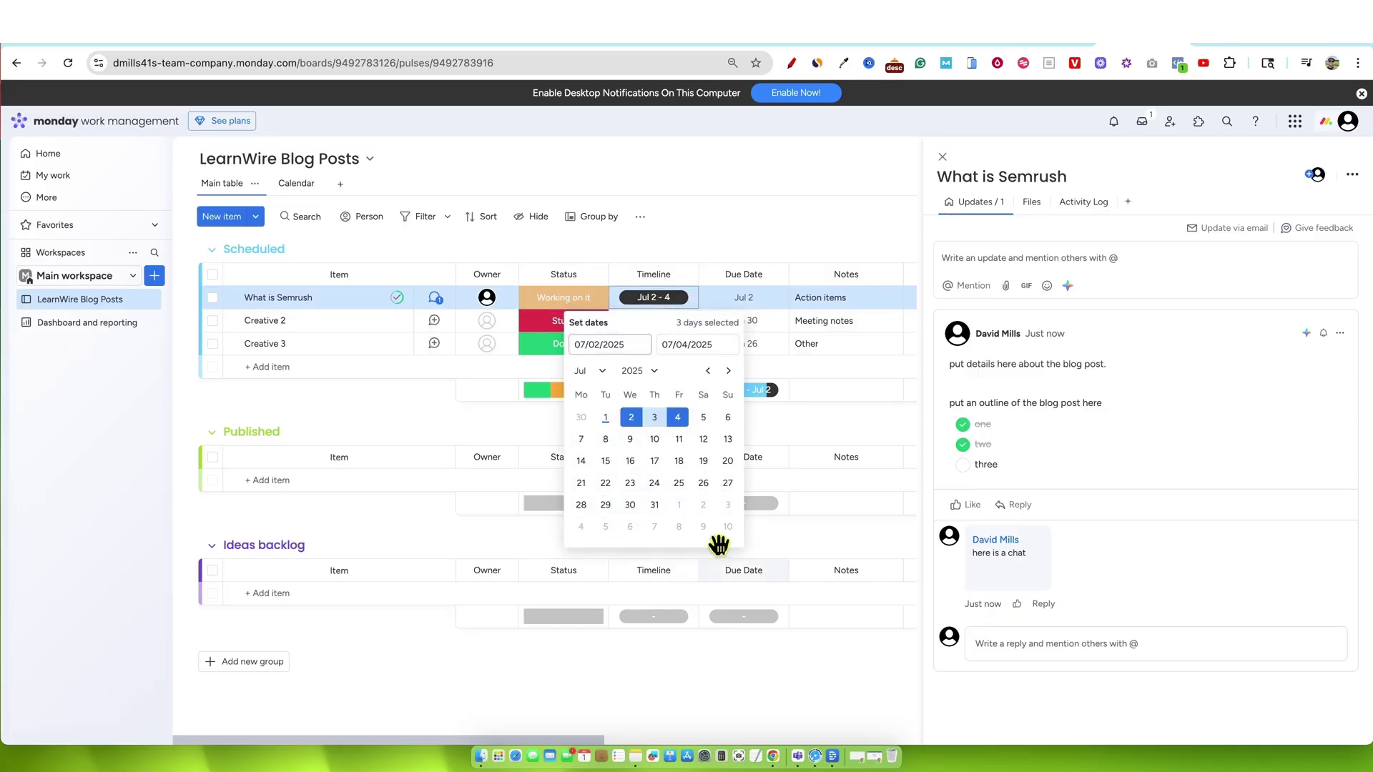
pyautogui.press('Escape')
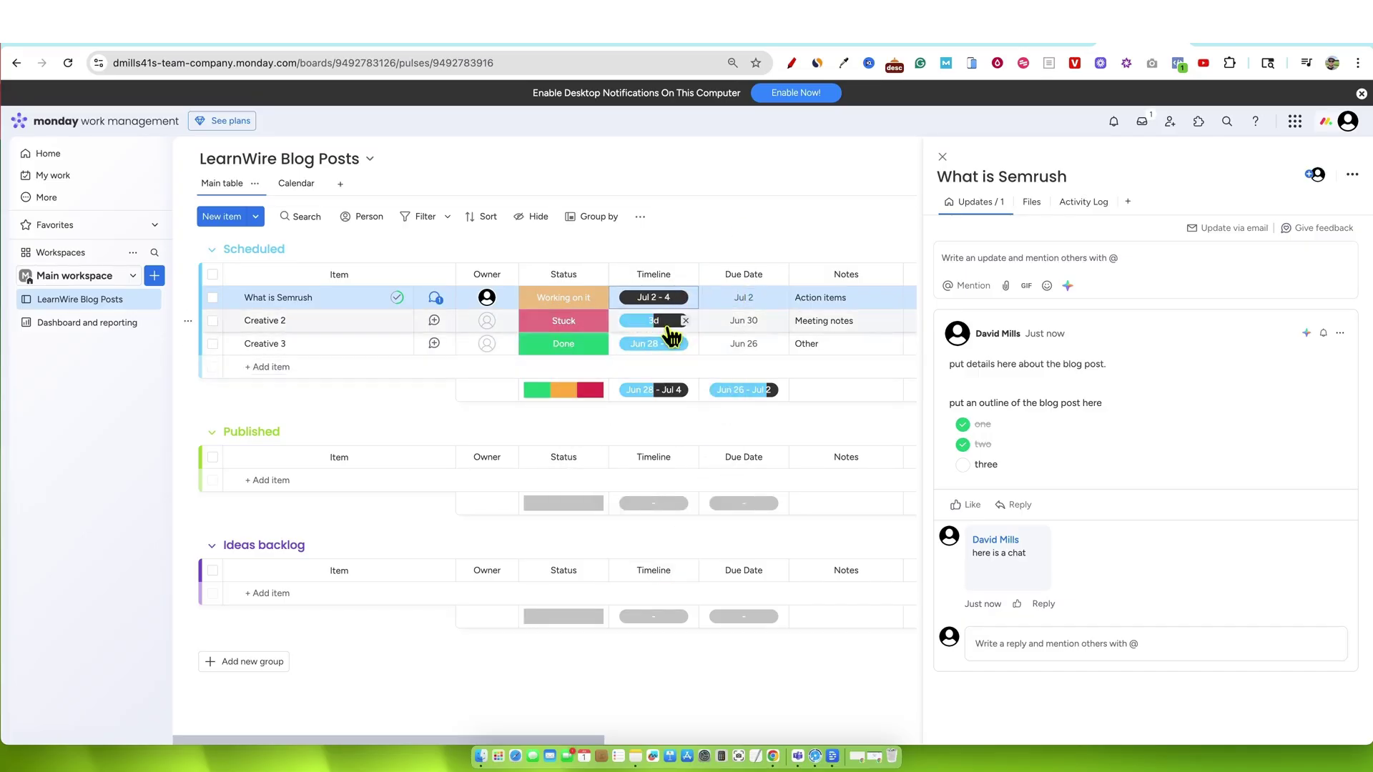
# Step: Set the timeline of the What is Semrush item to run from 07/01/2025 to 07/05/2025
pyautogui.click(672, 300)
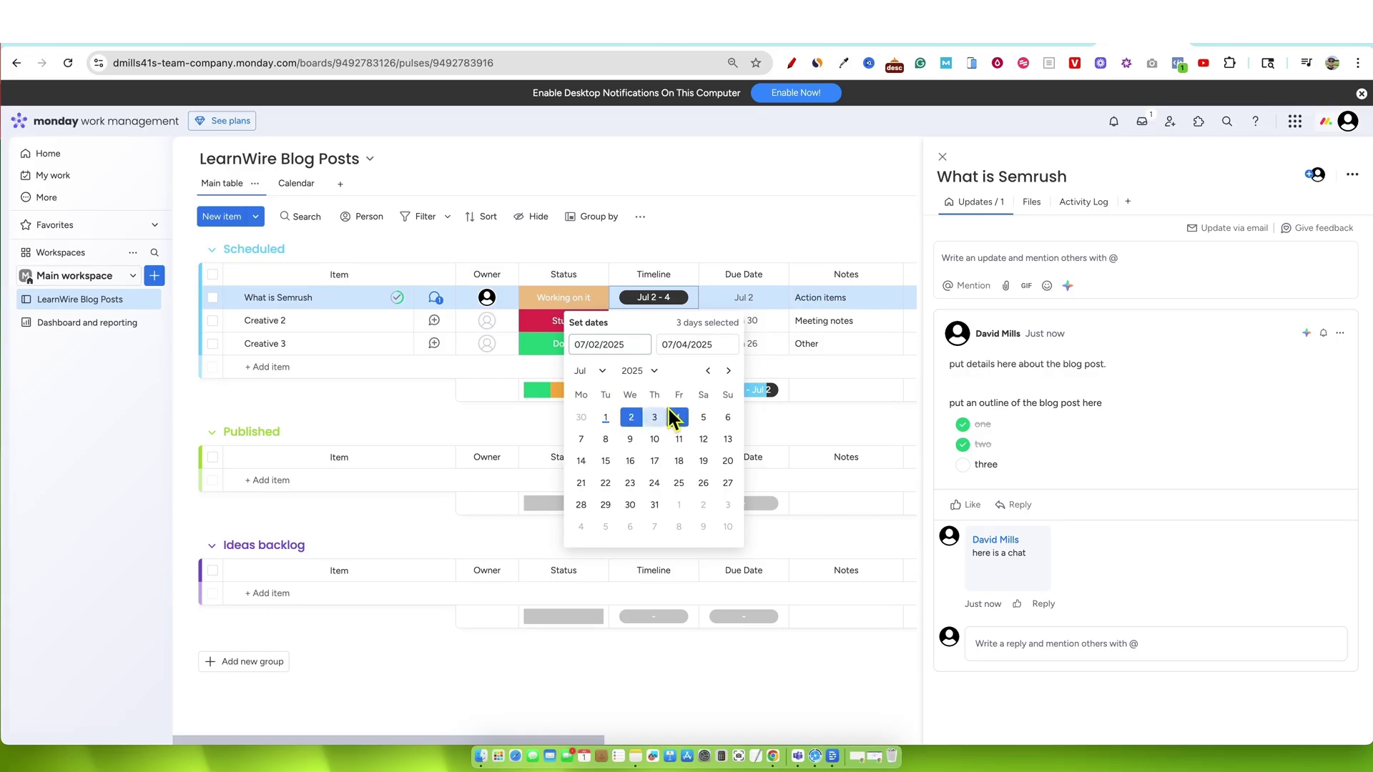
pyautogui.click(704, 419)
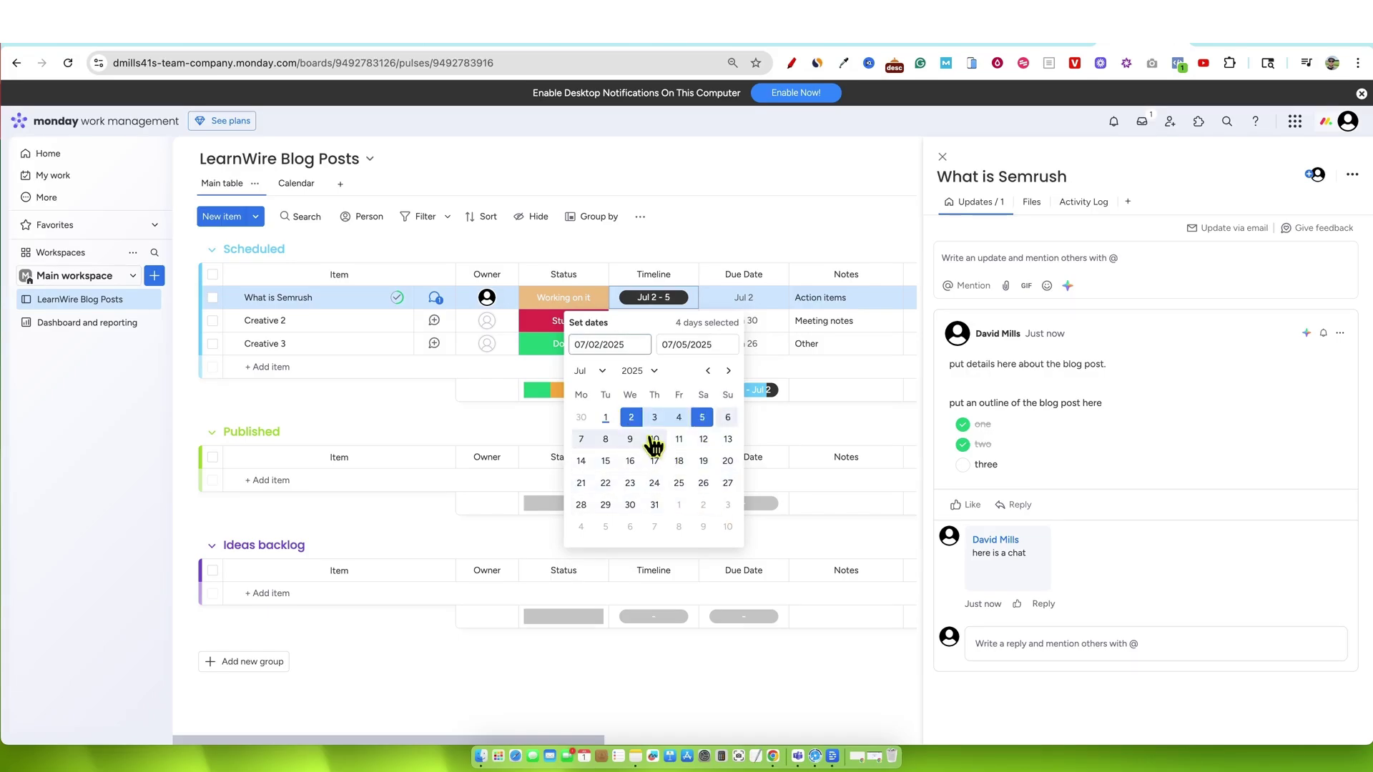
pyautogui.click(702, 422)
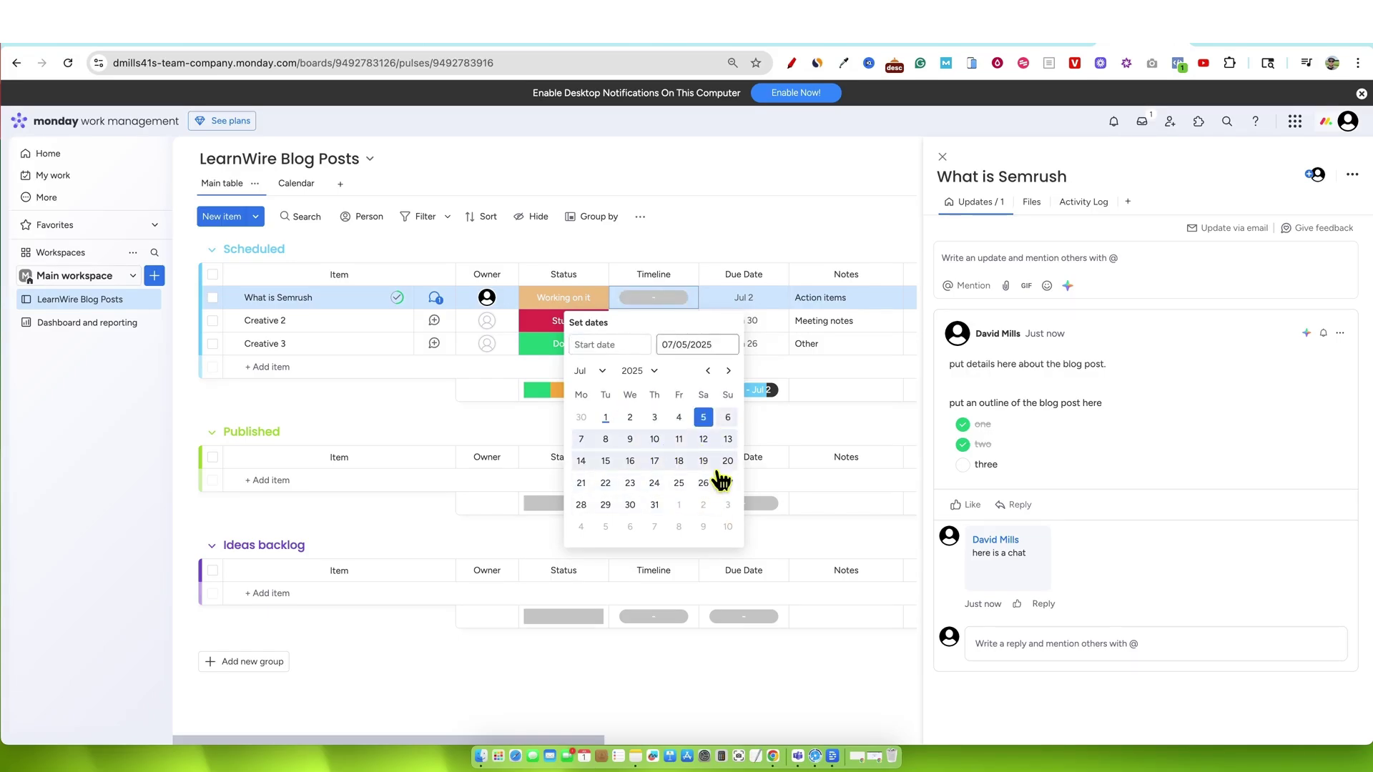
pyautogui.click(627, 346)
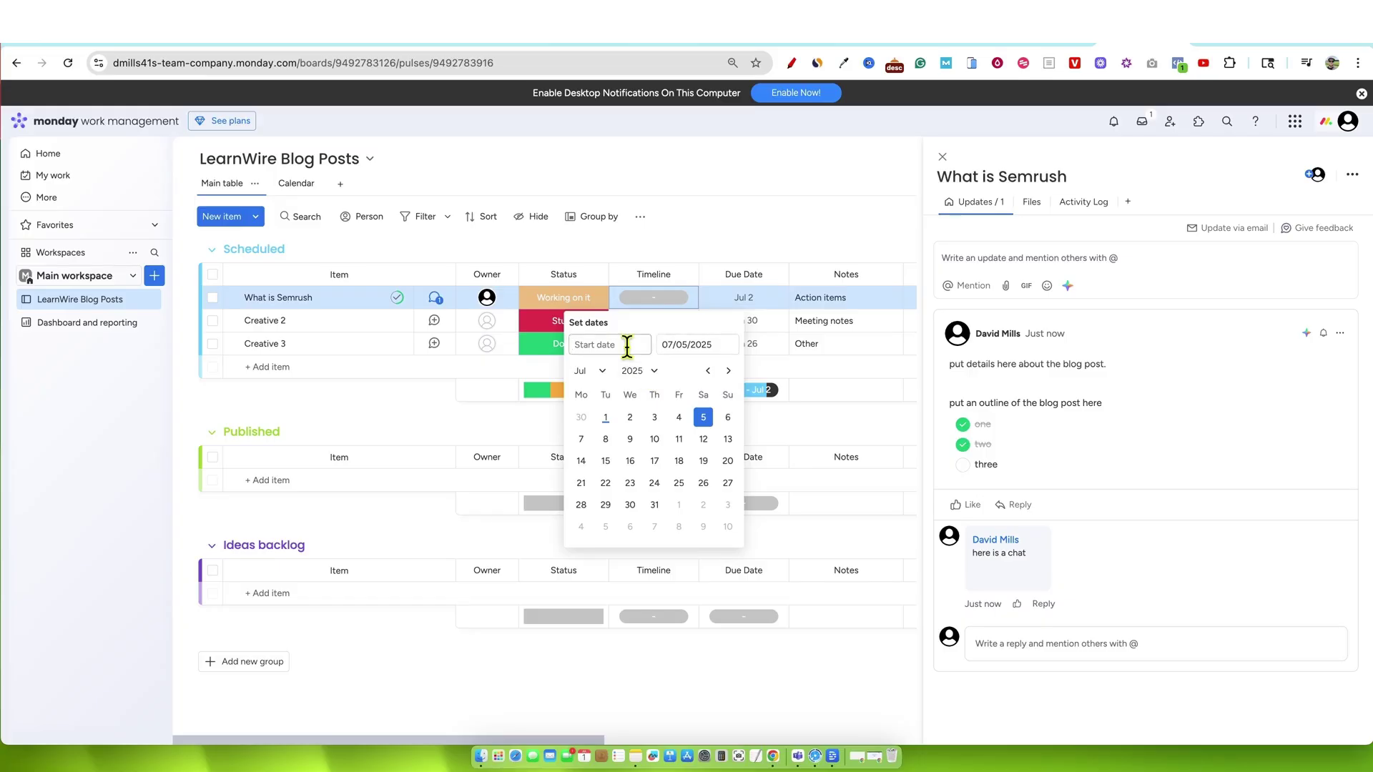
pyautogui.click(608, 418)
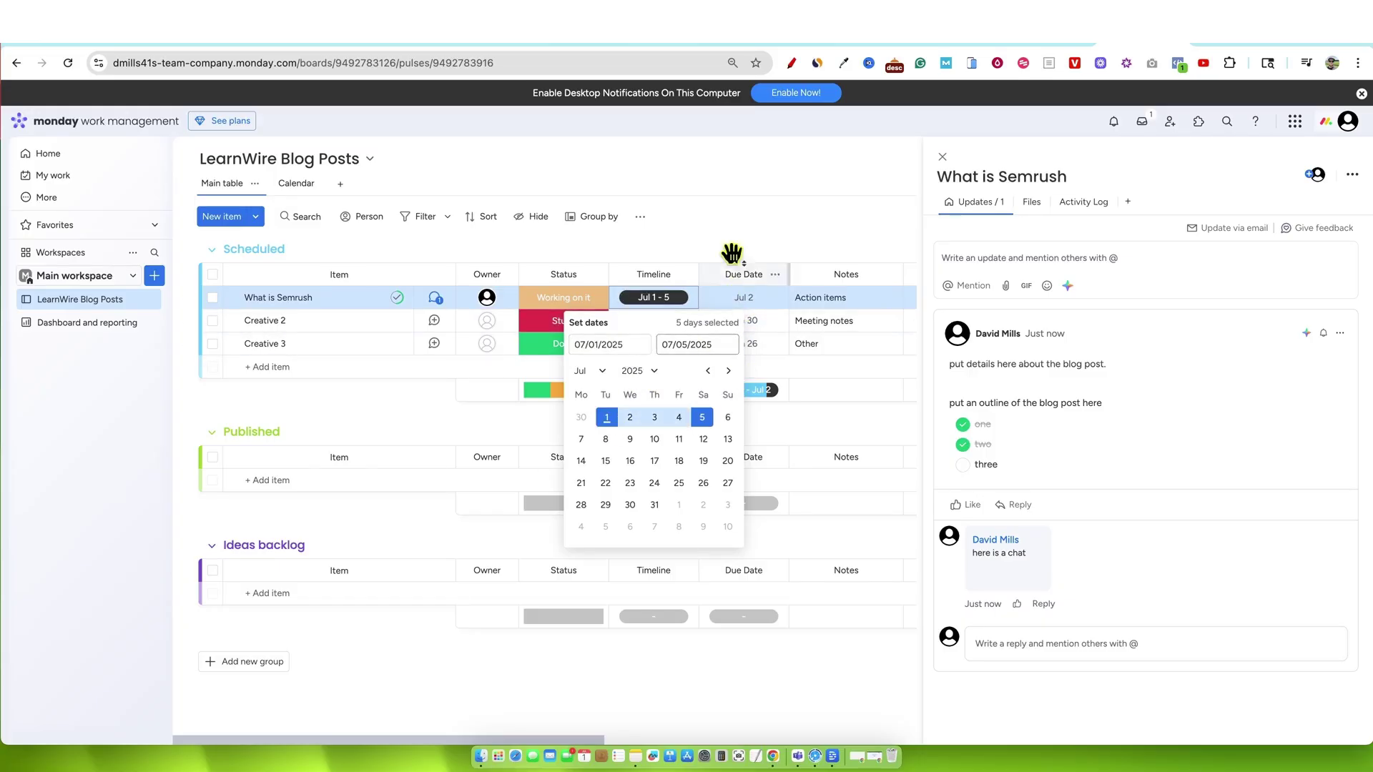
pyautogui.click(735, 226)
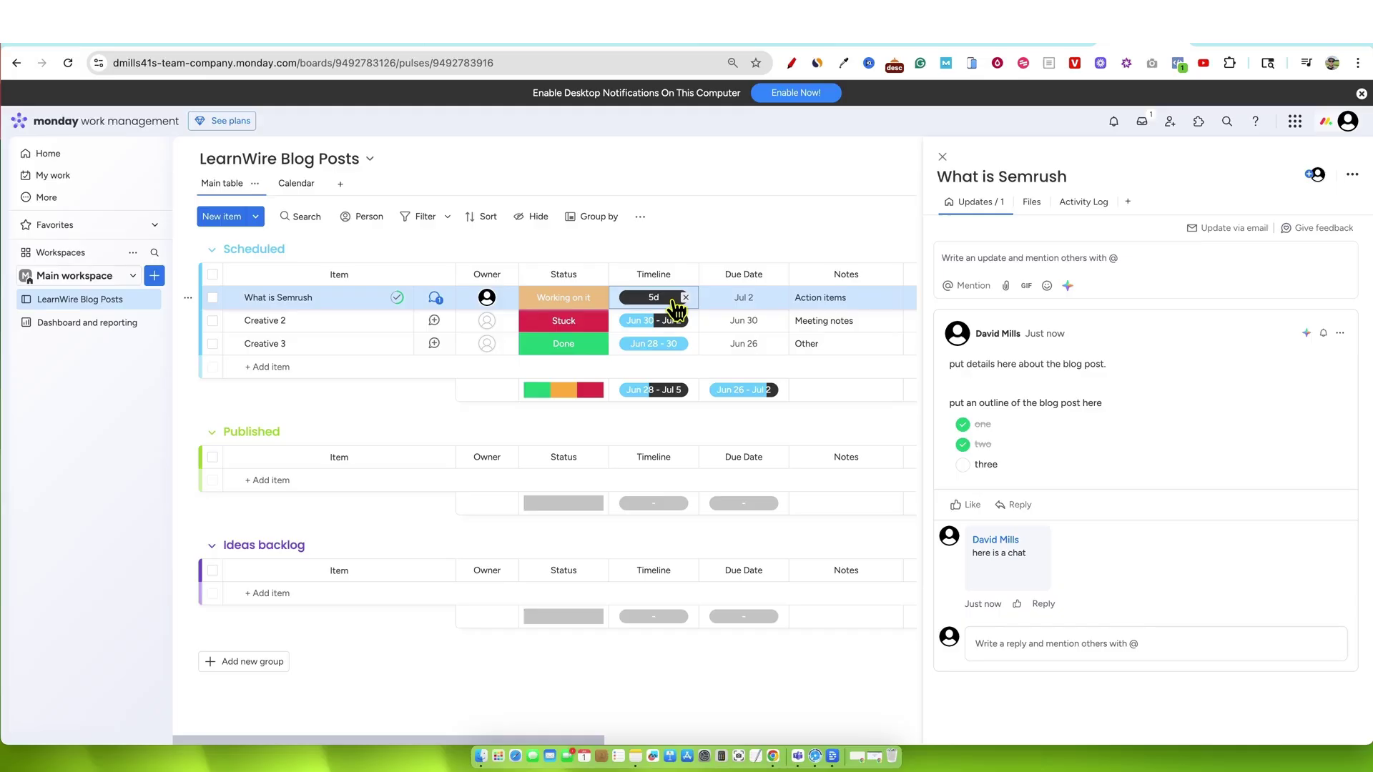
# Step: Set the due date of What is Semrush to July 5, 2025 and close the item's updates
pyautogui.click(760, 297)
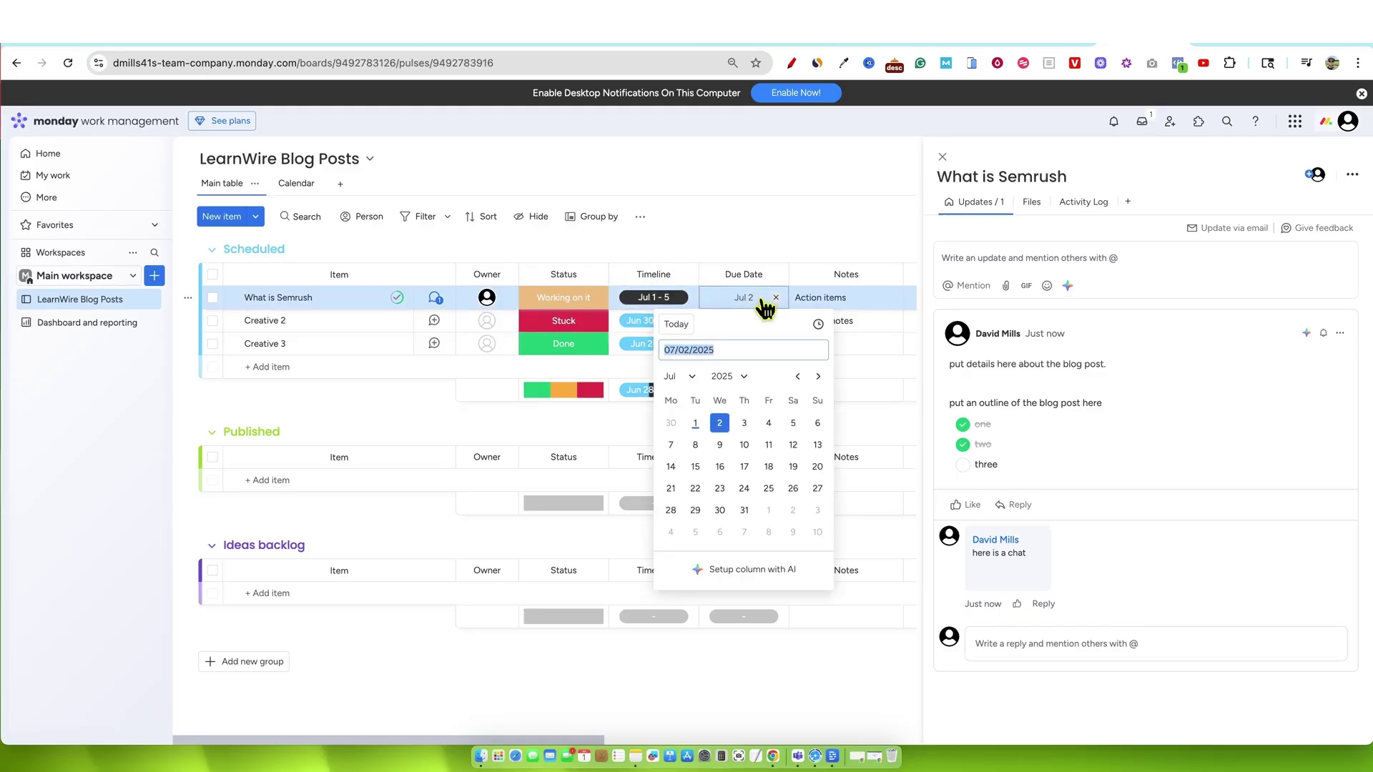
pyautogui.click(793, 426)
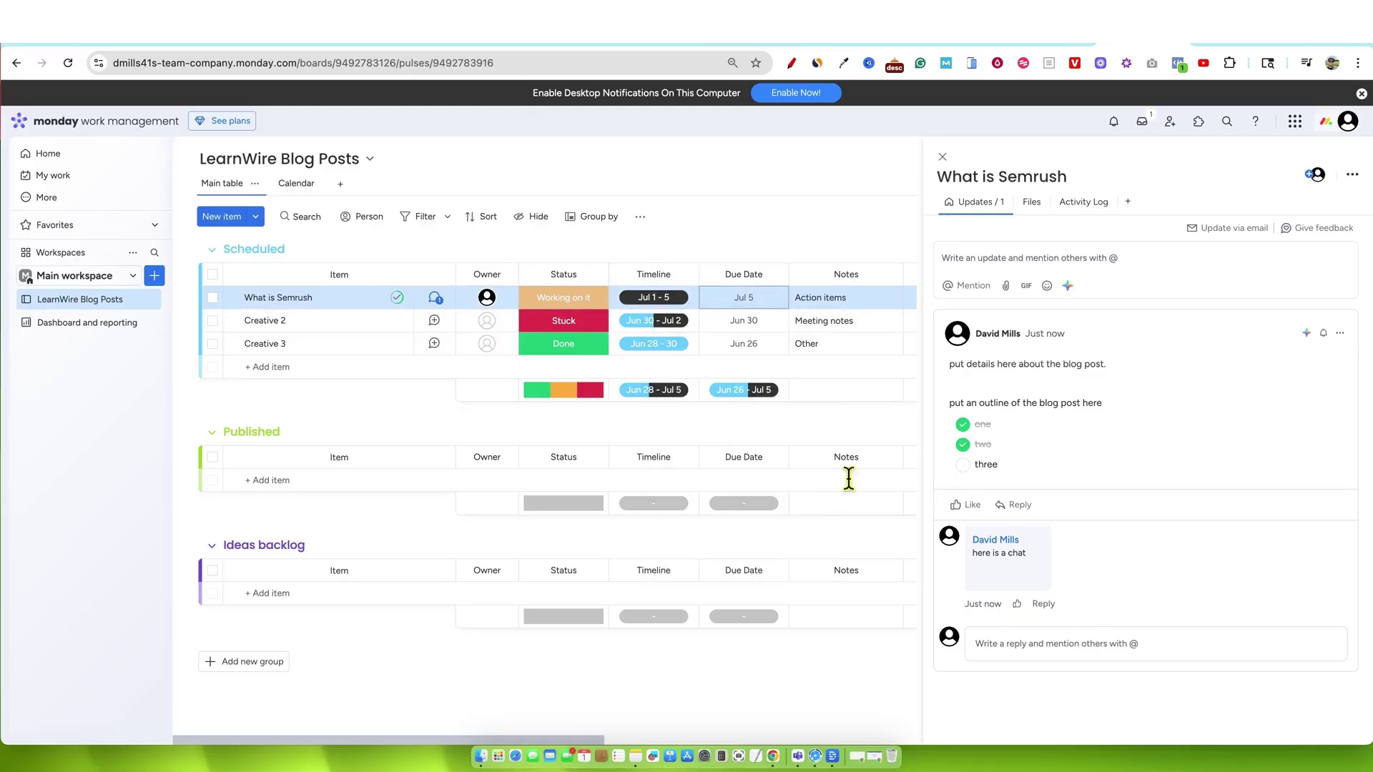
pyautogui.click(821, 299)
pyautogui.click(846, 227)
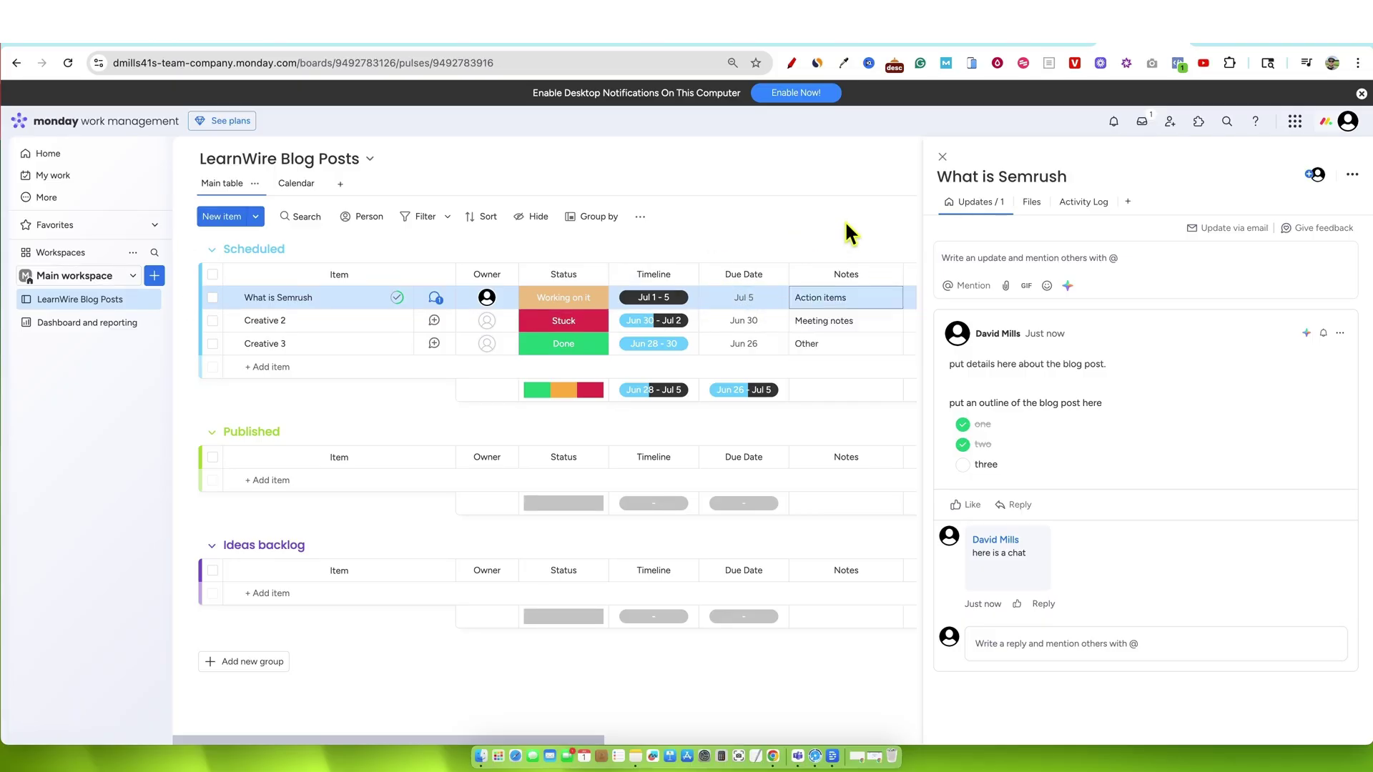
pyautogui.click(942, 157)
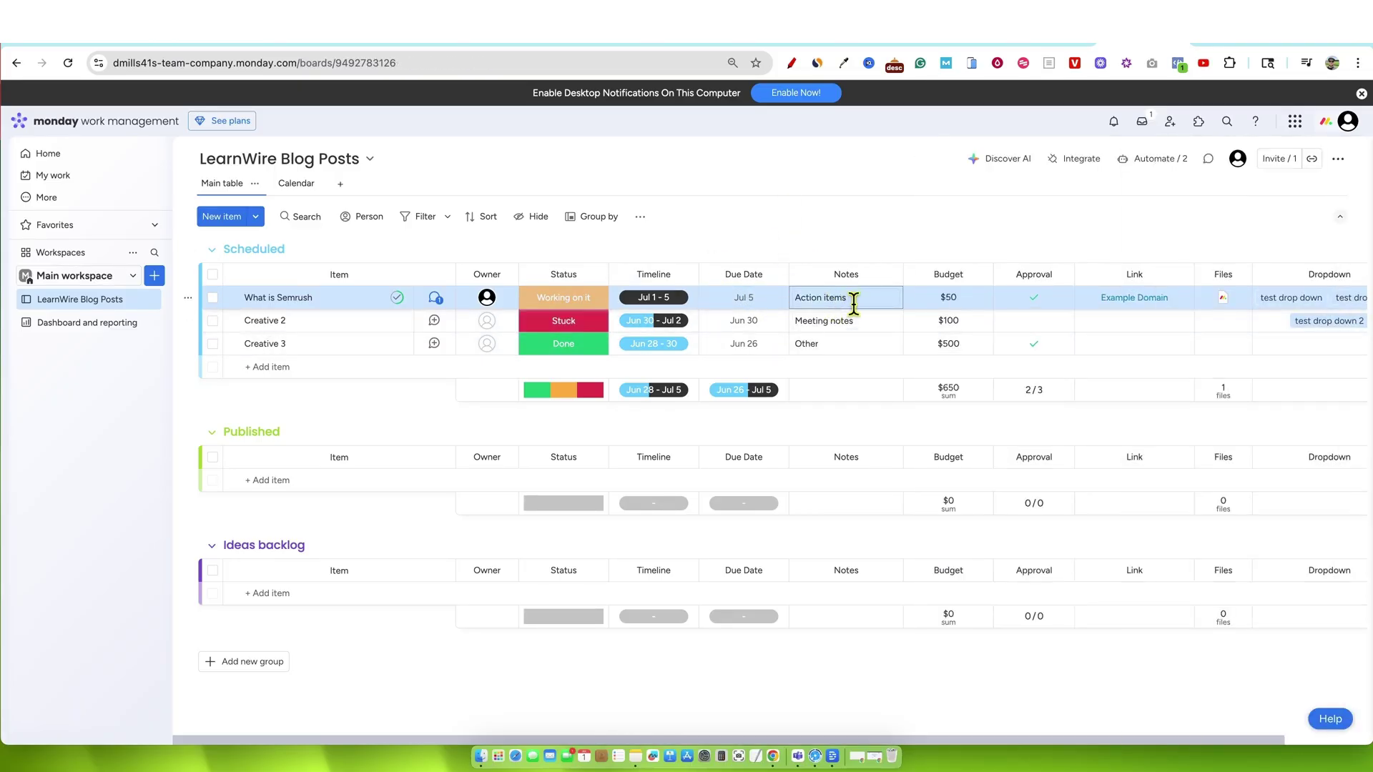
# Step: Replace the What is Semrush note with "custom notes anthing you want to be seen on this dashboard view here"
pyautogui.click(828, 299)
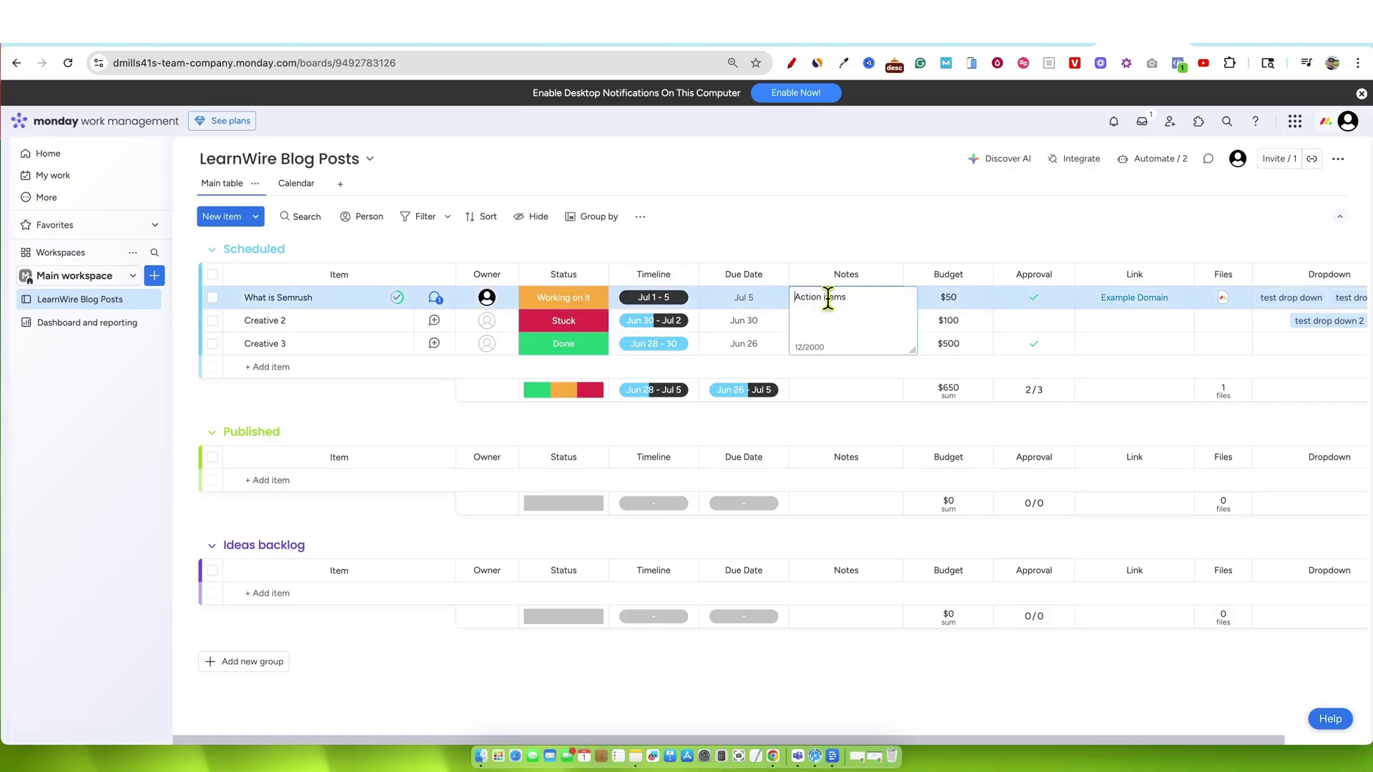
pyautogui.write('custom')
pyautogui.write('notes an')
pyautogui.write(' you want')
pyautogui.moveTo(864, 330); pyautogui.dragTo(815, 332)
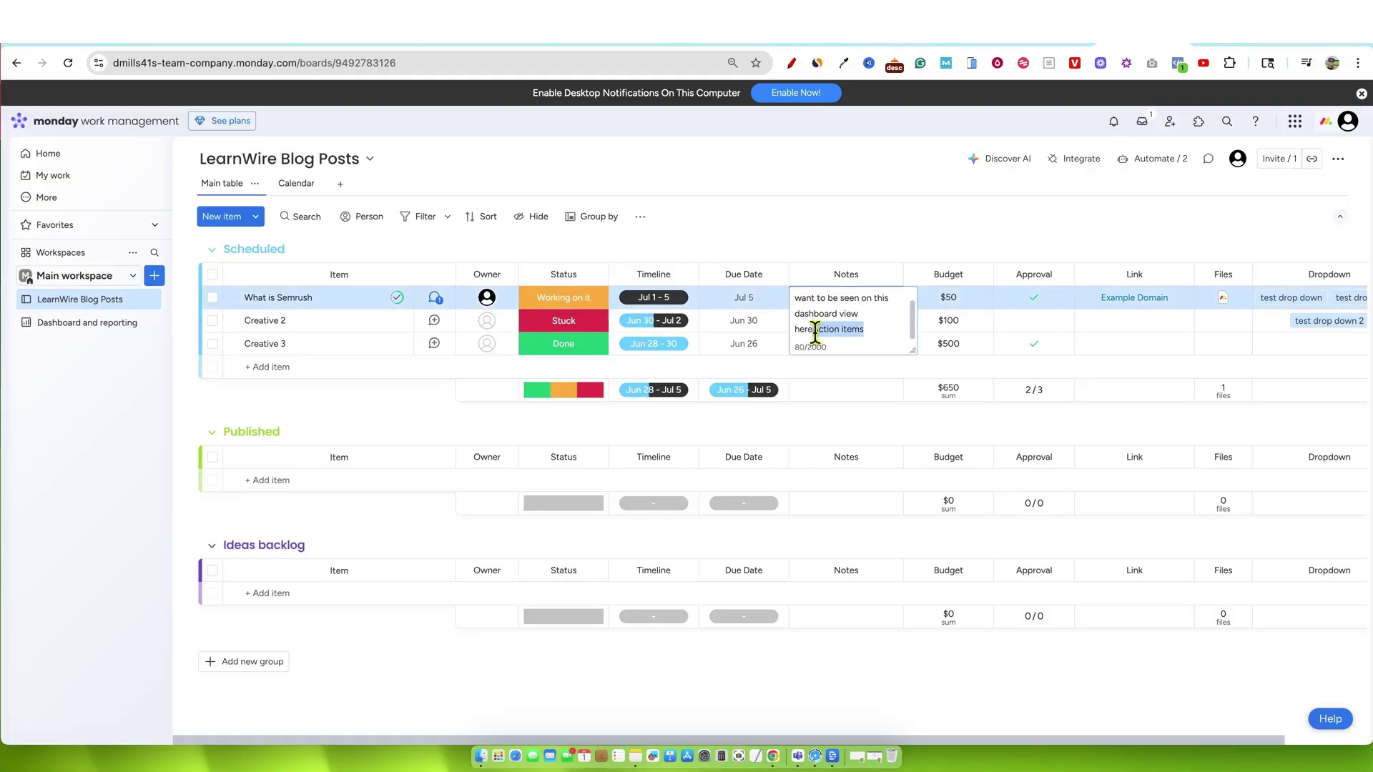
pyautogui.press('BackSpace')
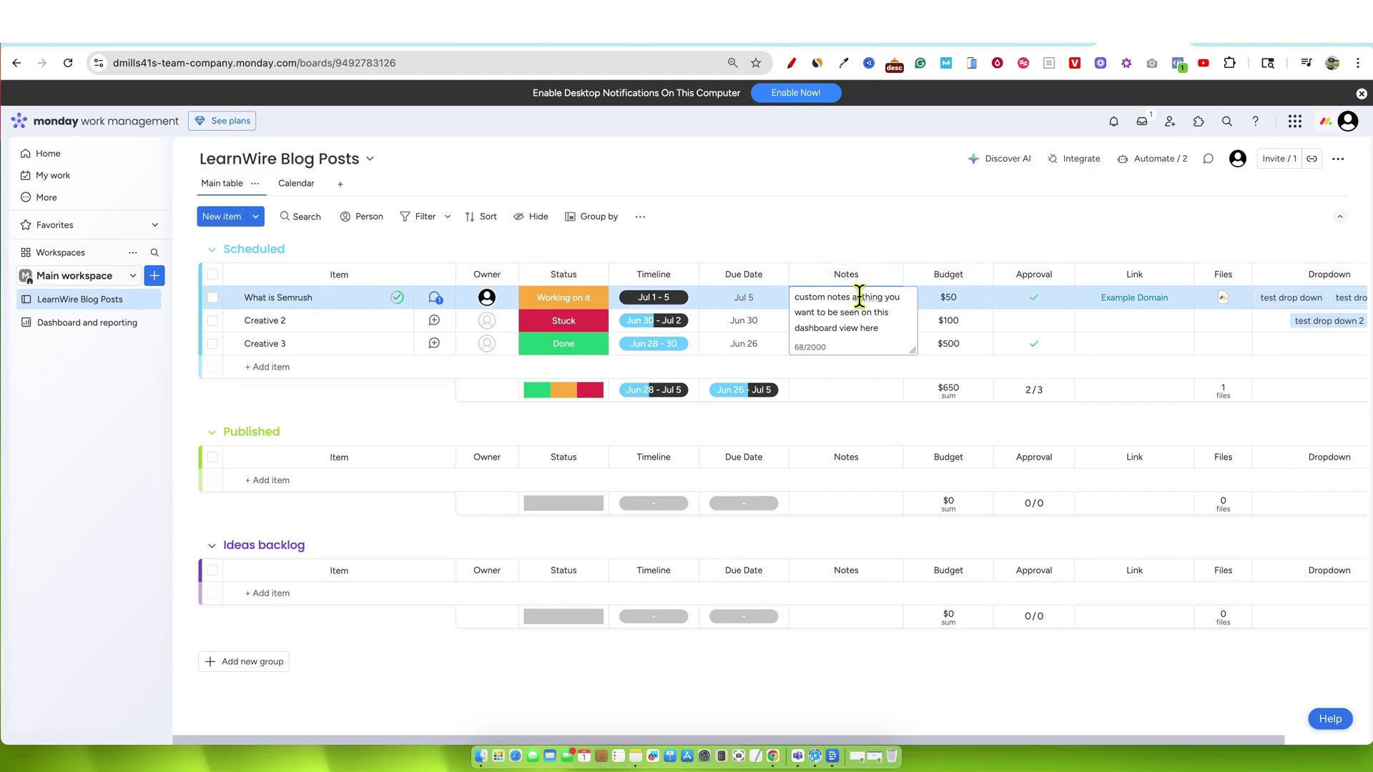
pyautogui.click(878, 213)
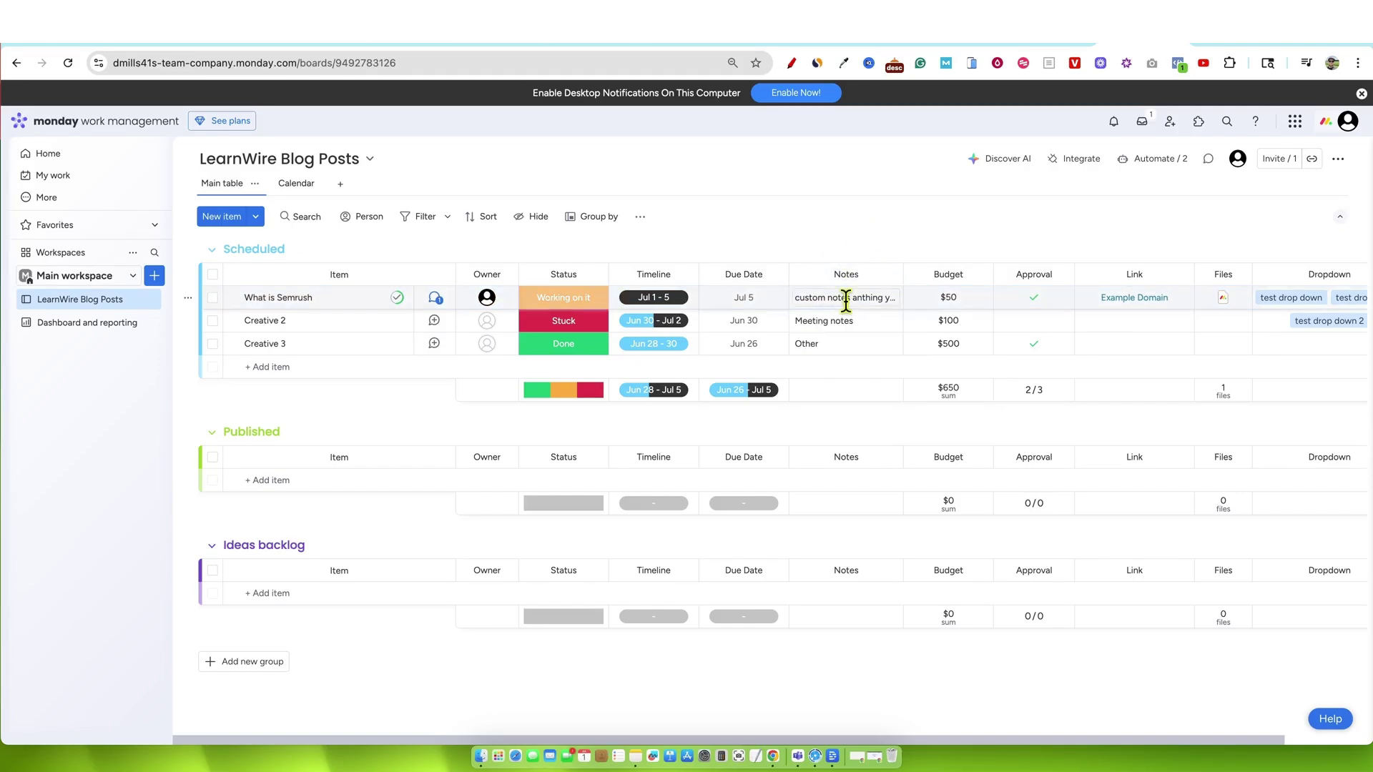
# Step: Look through the options of the Notes column, and collapse and re-expand the column
pyautogui.click(888, 274)
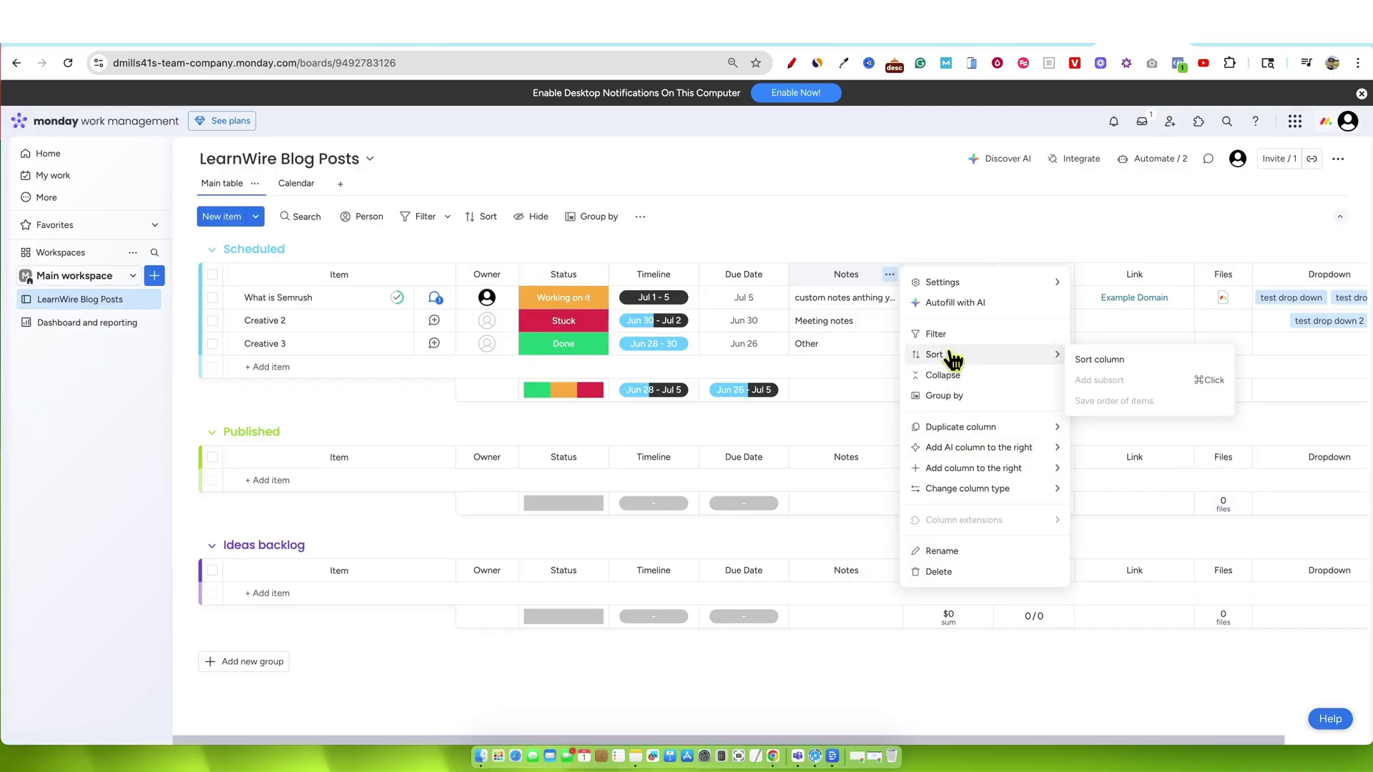
pyautogui.click(870, 273)
pyautogui.click(881, 274)
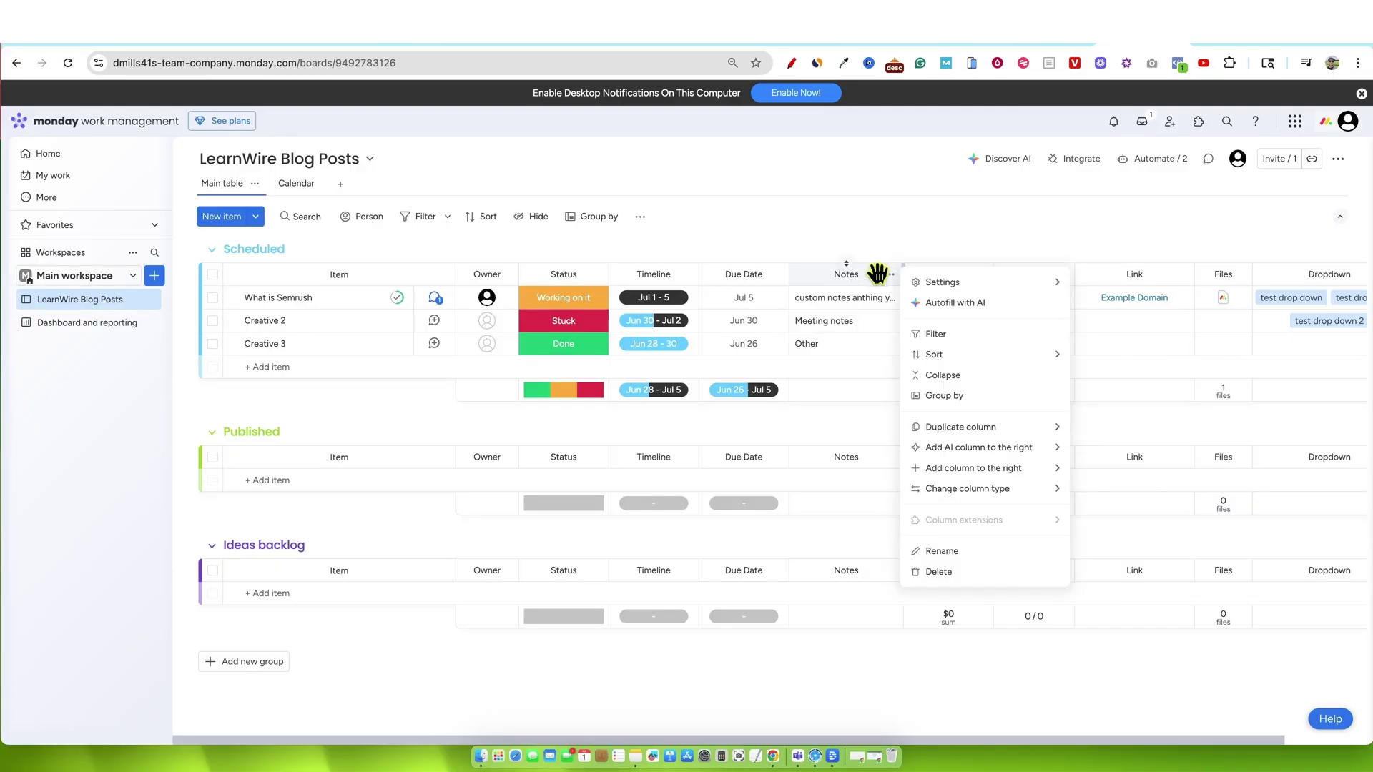
pyautogui.moveTo(950, 289)
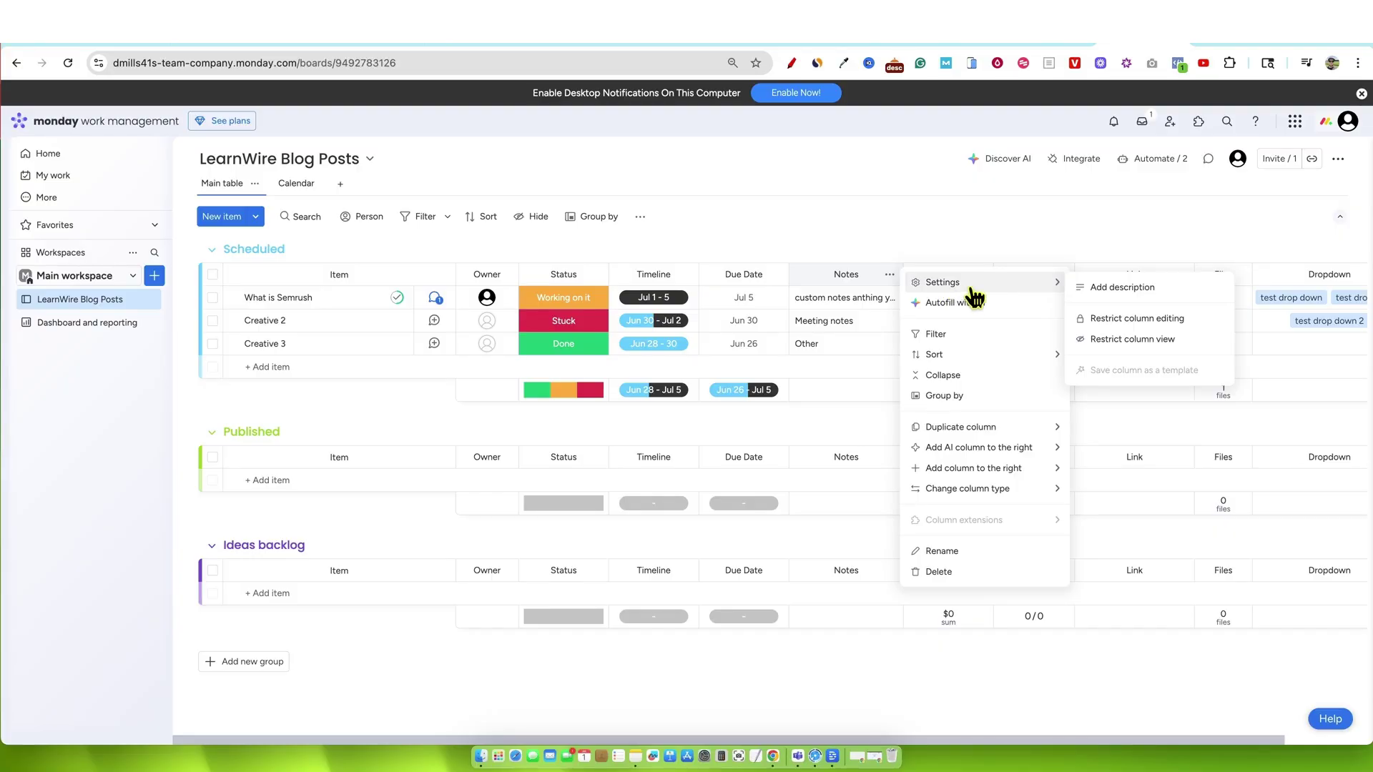
pyautogui.click(942, 375)
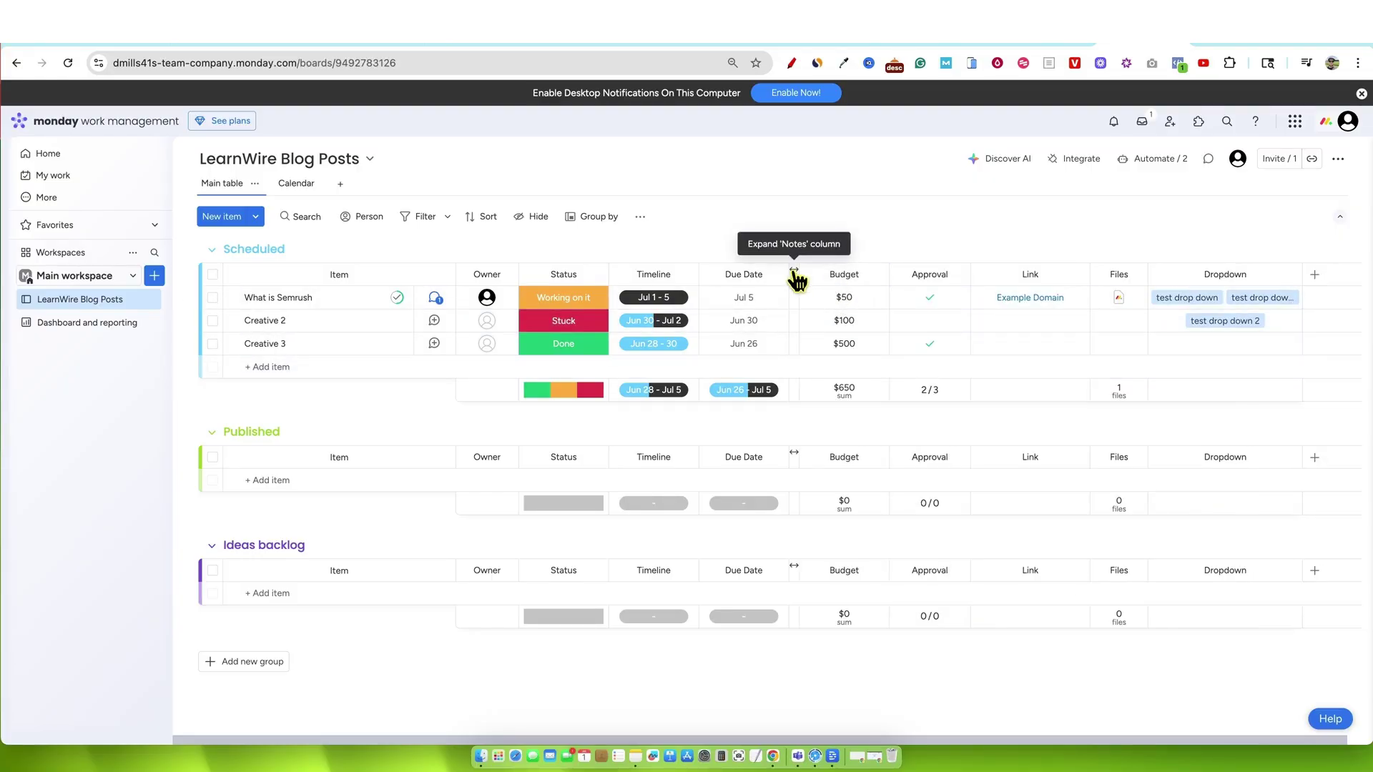
pyautogui.click(795, 281)
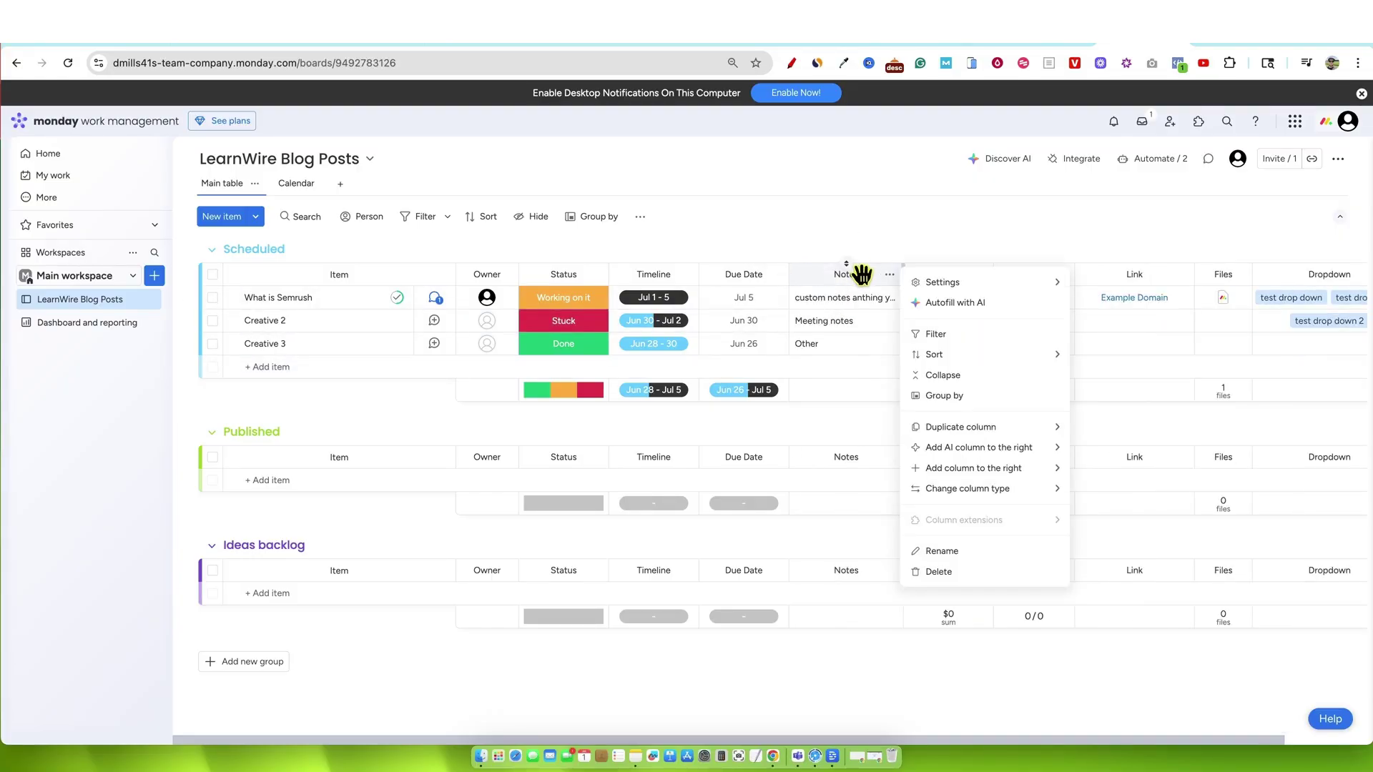
pyautogui.moveTo(962, 411)
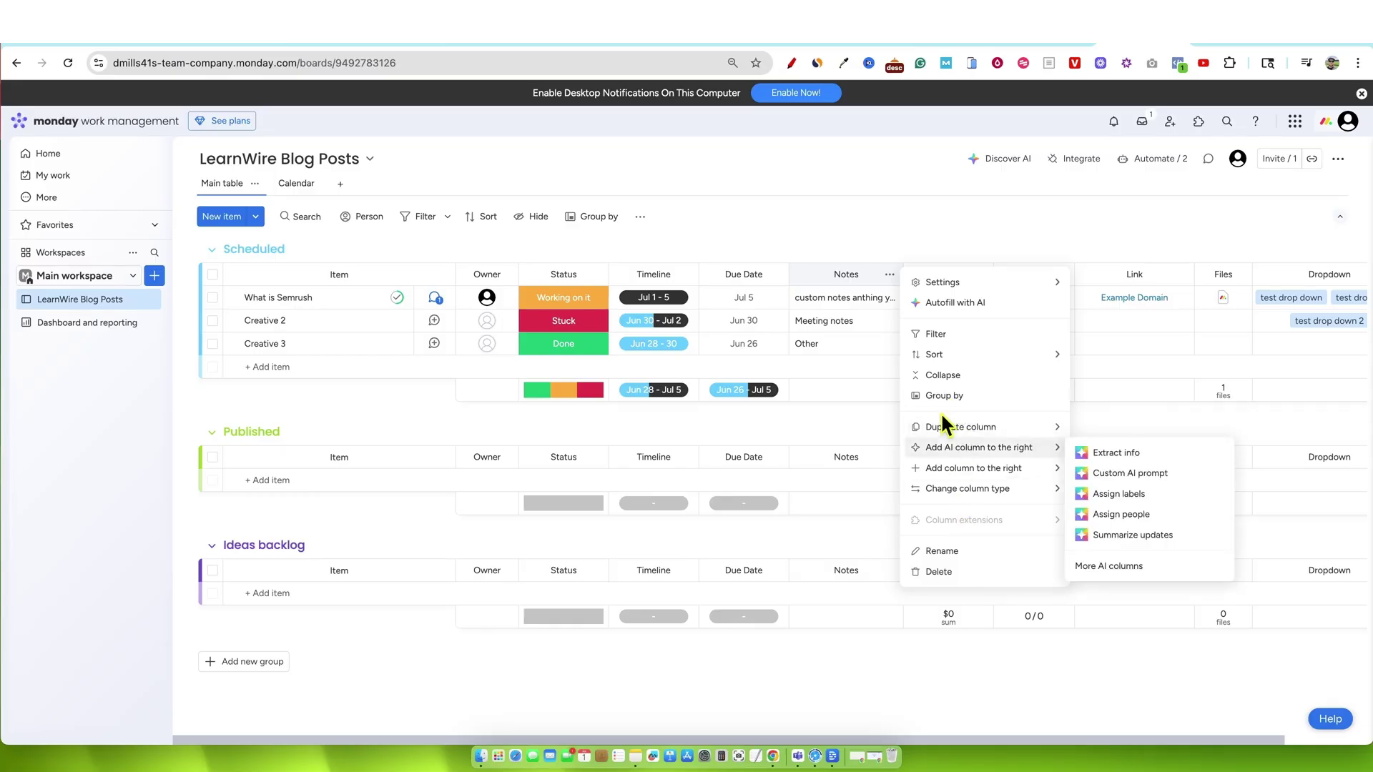
pyautogui.click(890, 199)
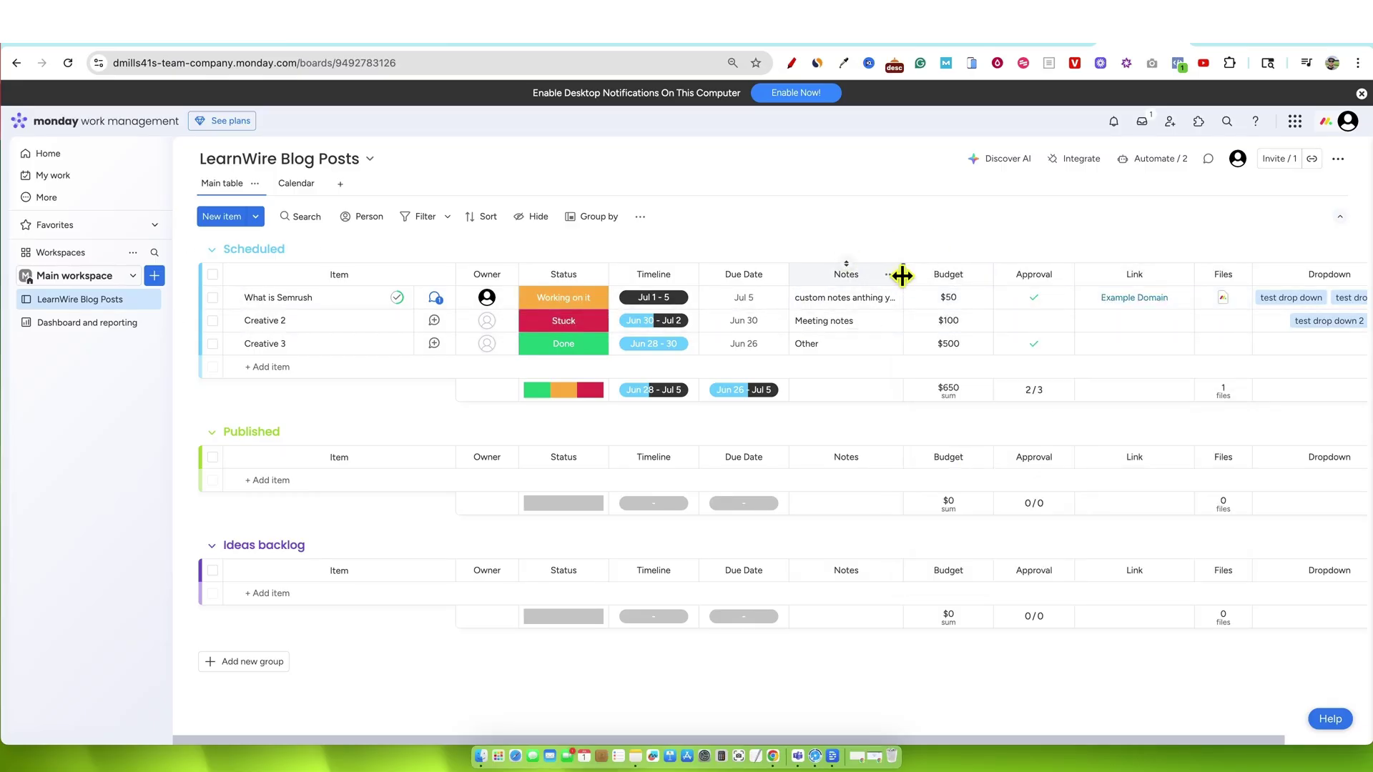
# Step: Narrow the Notes column slightly and check the available actions for the What is Semrush row
pyautogui.moveTo(903, 275); pyautogui.dragTo(868, 283)
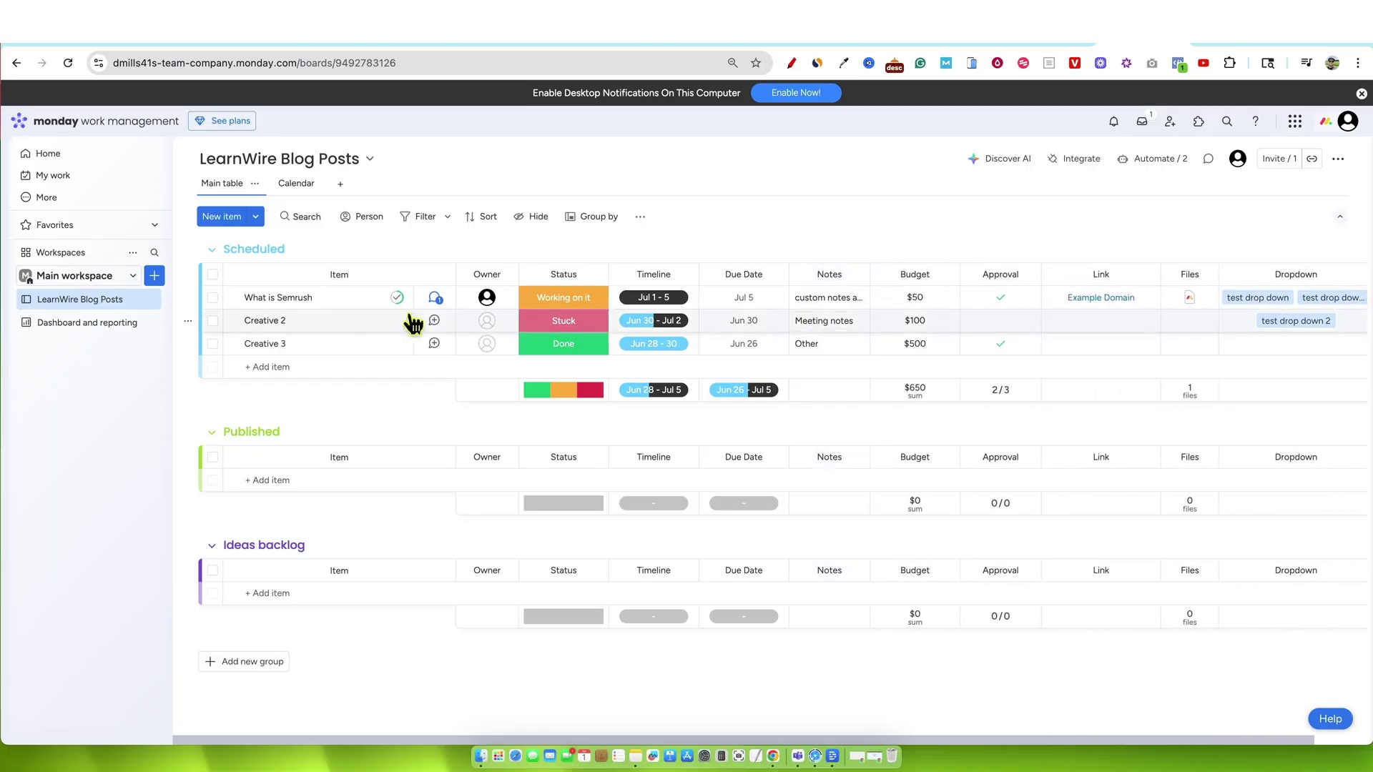
pyautogui.click(188, 299)
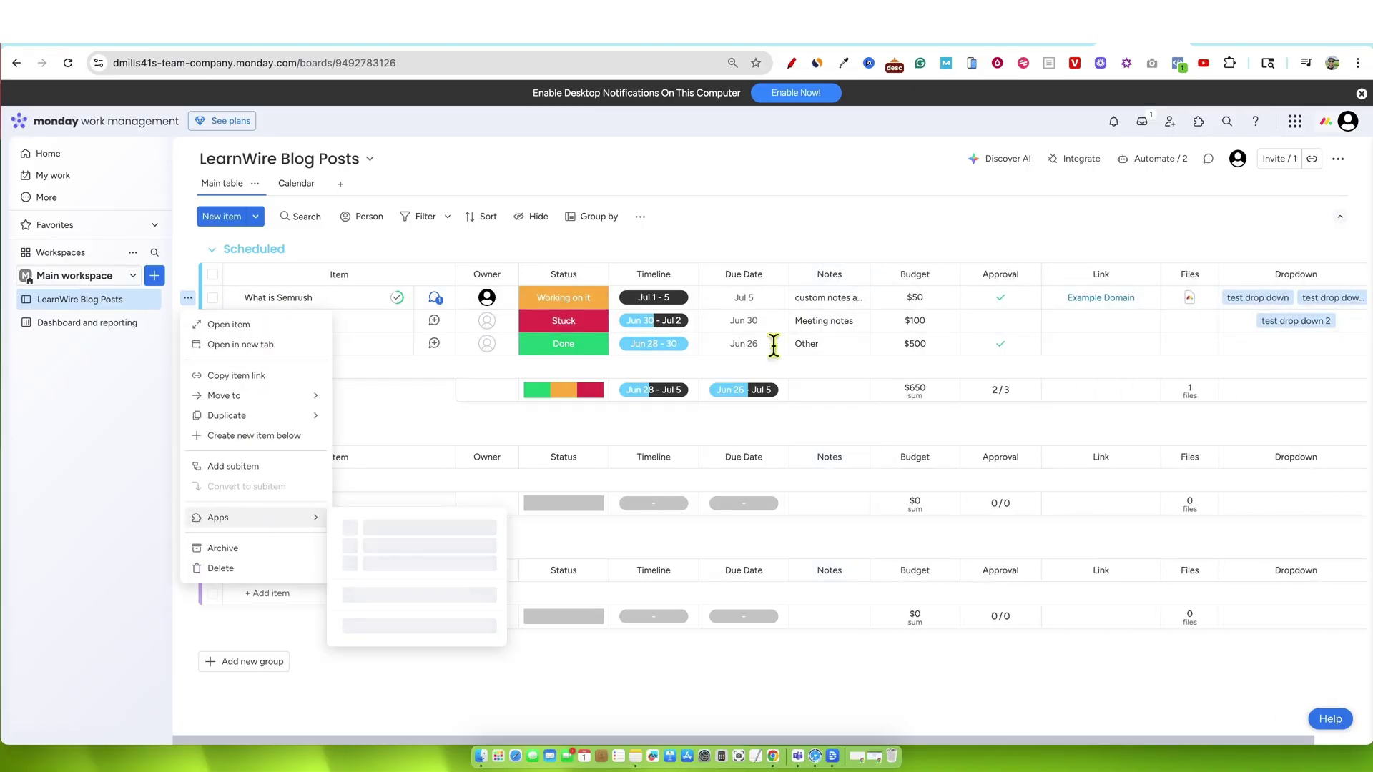
pyautogui.click(857, 172)
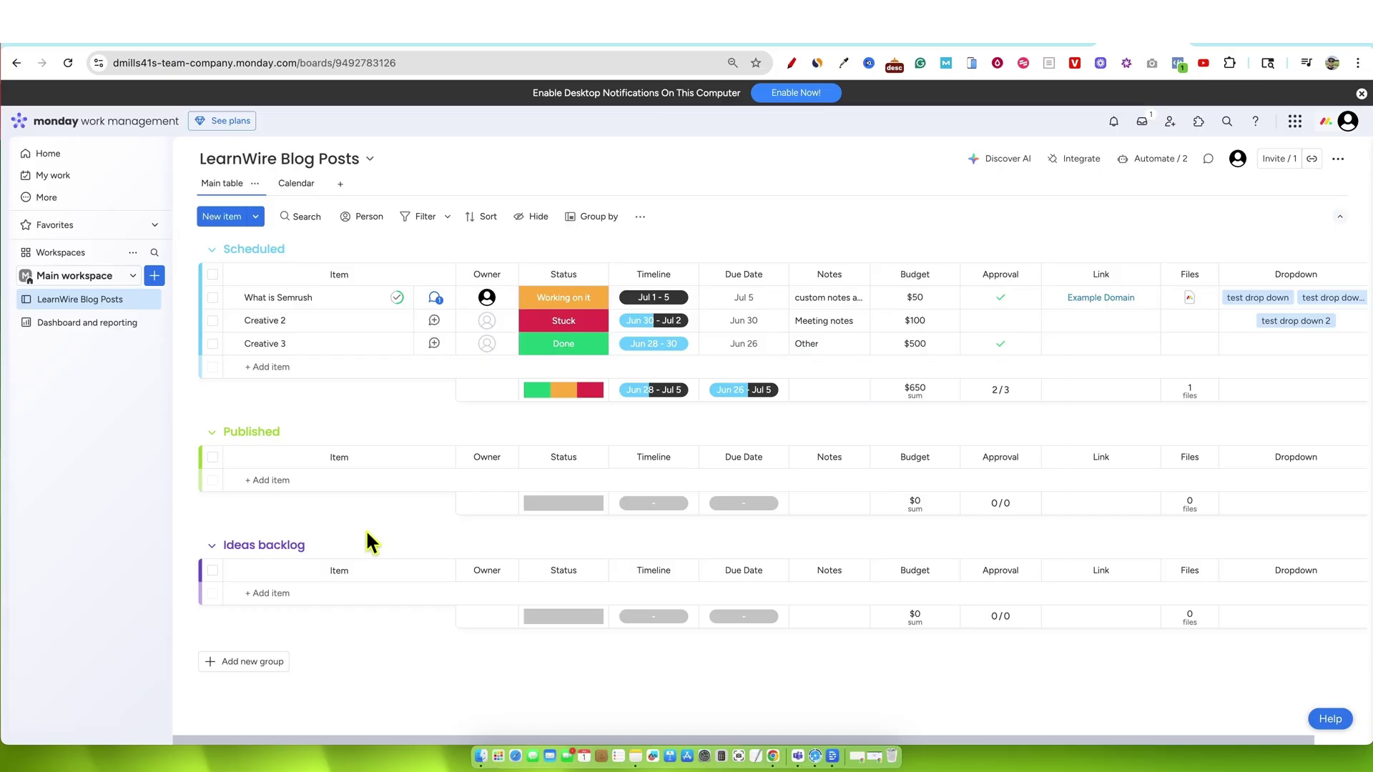
# Step: Set the budget of the What is Semrush item to $125
pyautogui.click(933, 297)
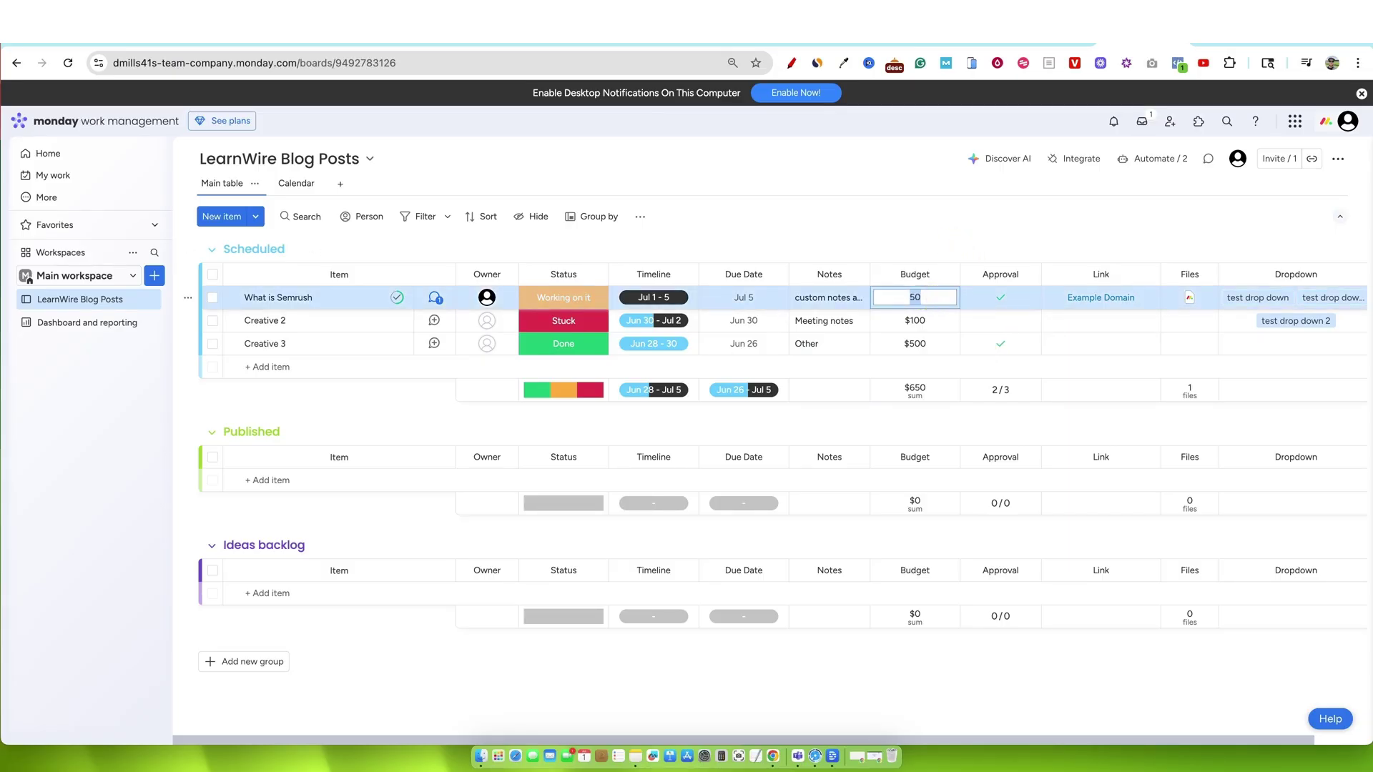
pyautogui.write('125')
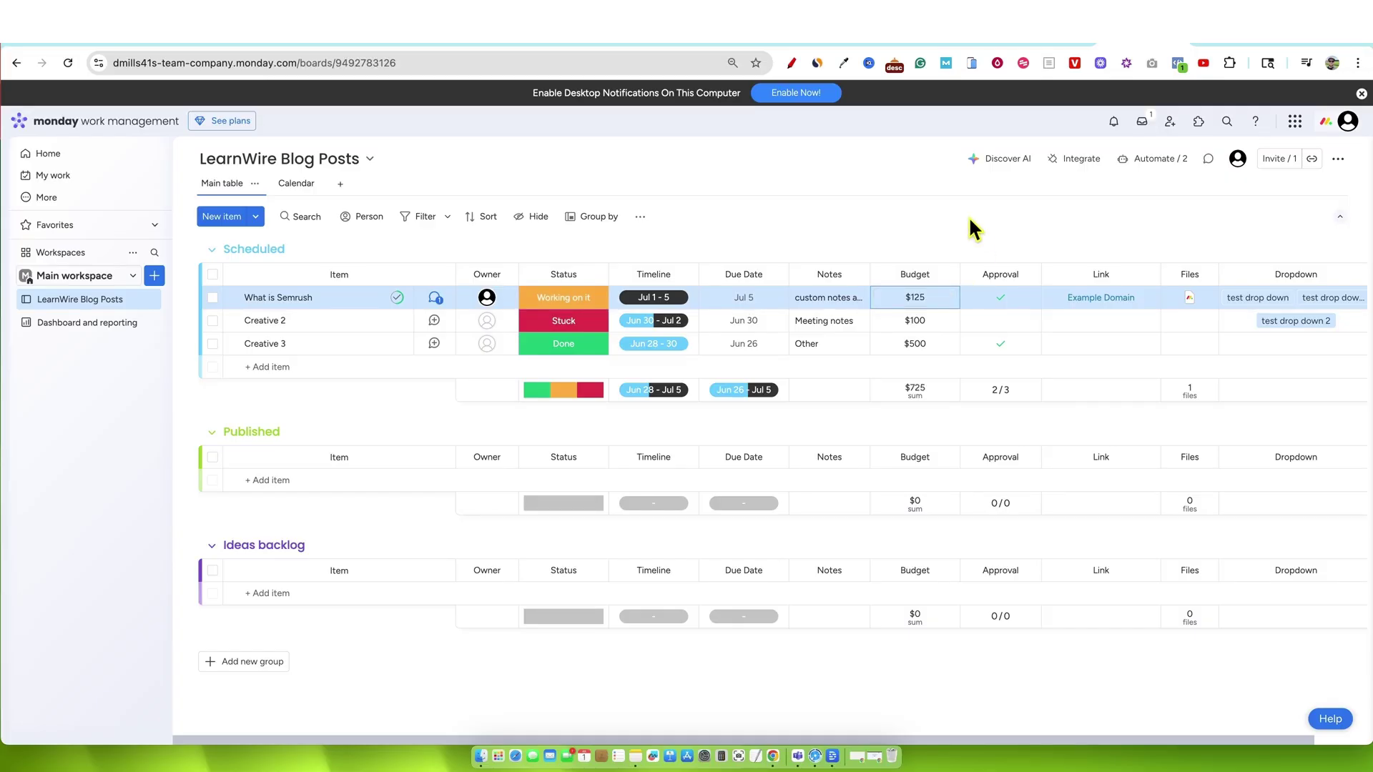
pyautogui.press('Return')
# Step: Check the unit and direction settings for customizing the Budget numbers column
pyautogui.click(947, 276)
pyautogui.moveTo(1009, 289)
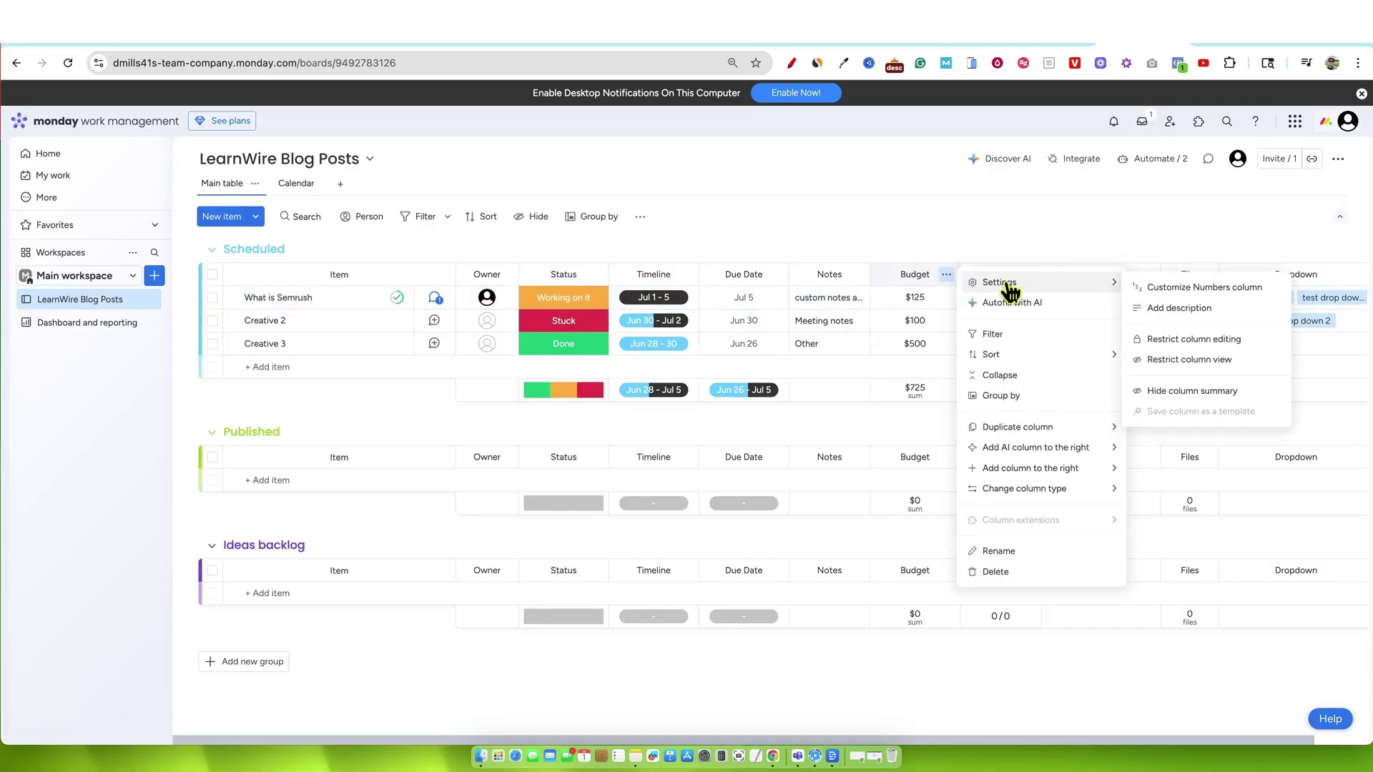
pyautogui.click(1203, 288)
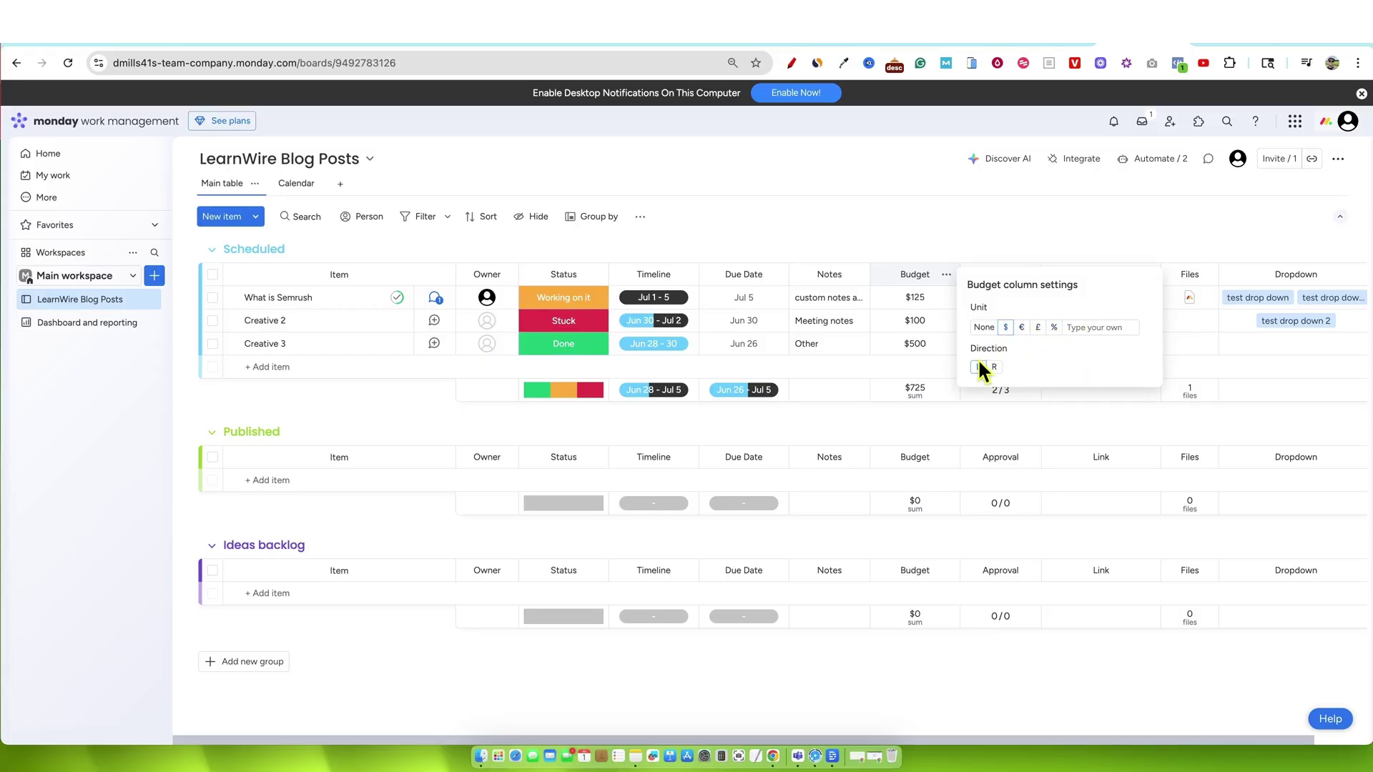
pyautogui.click(996, 229)
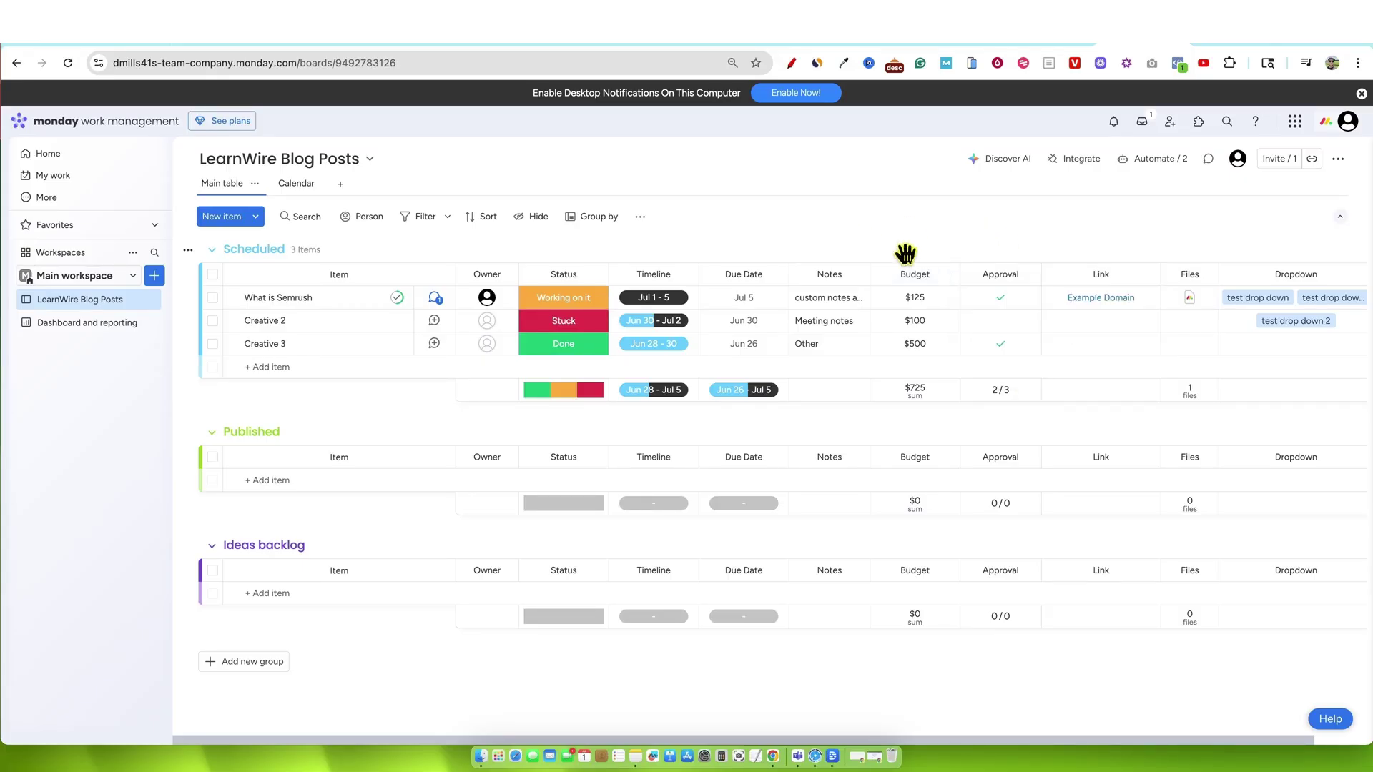
# Step: Rename the Approval column to a title beginning with "Approved by A", and toggle the approval of the What is Semrush item off and on
pyautogui.click(1008, 307)
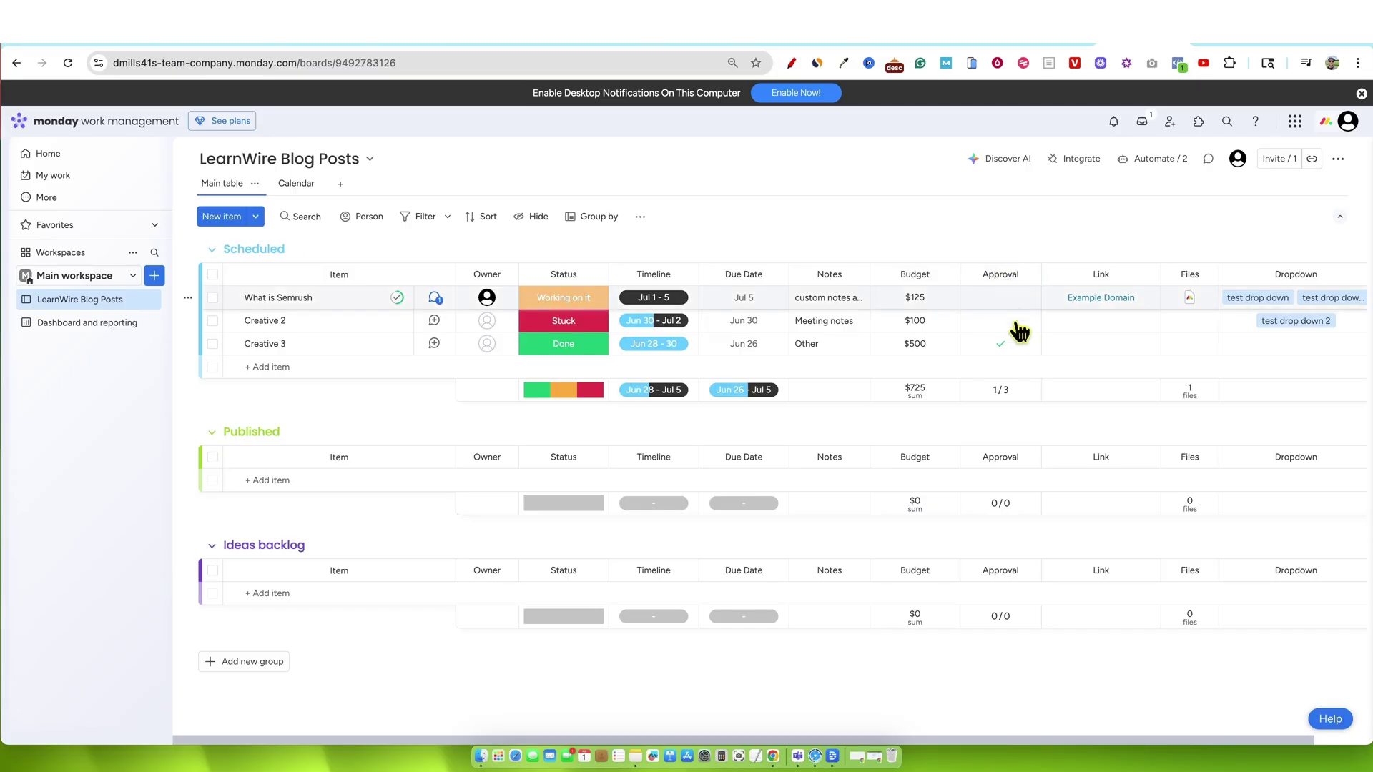
pyautogui.click(1002, 275)
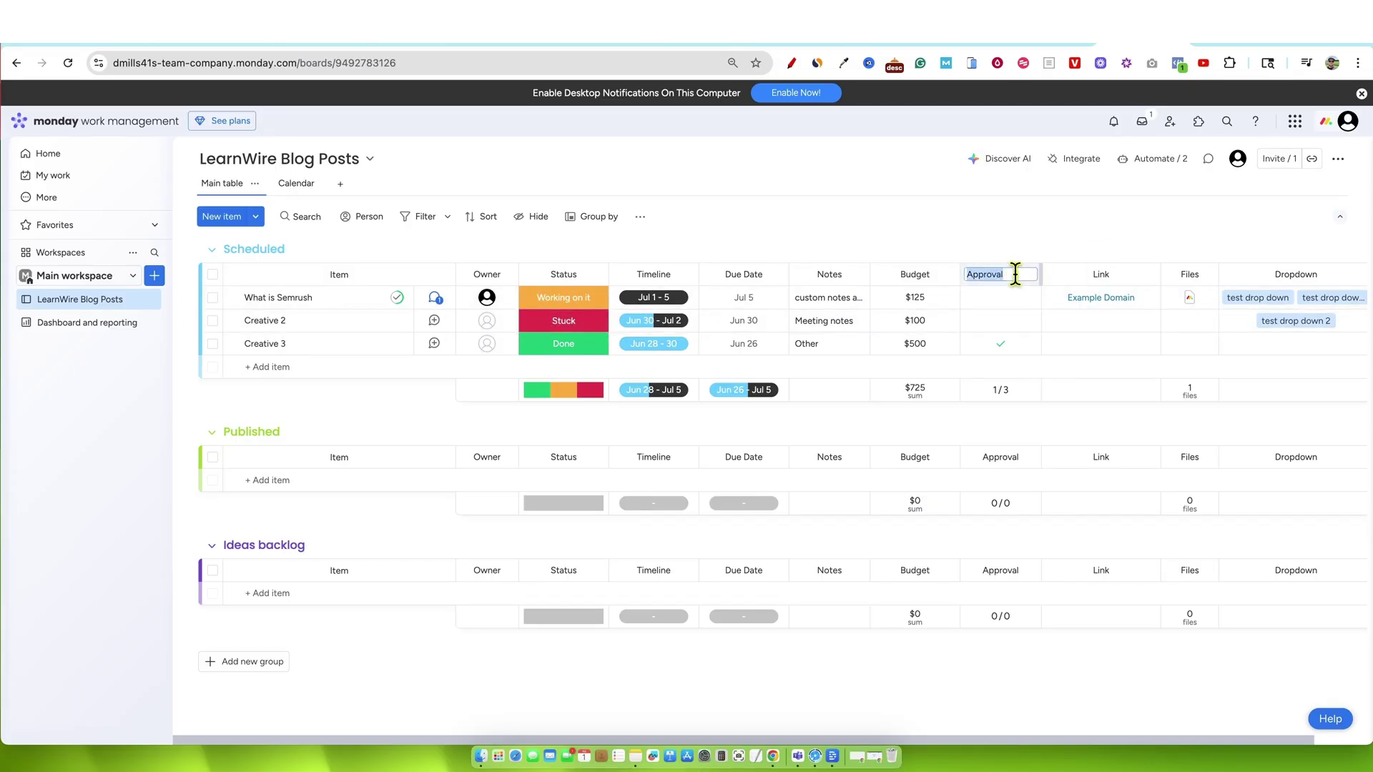
pyautogui.write('Approved by')
pyautogui.write('A')
pyautogui.press('Return')
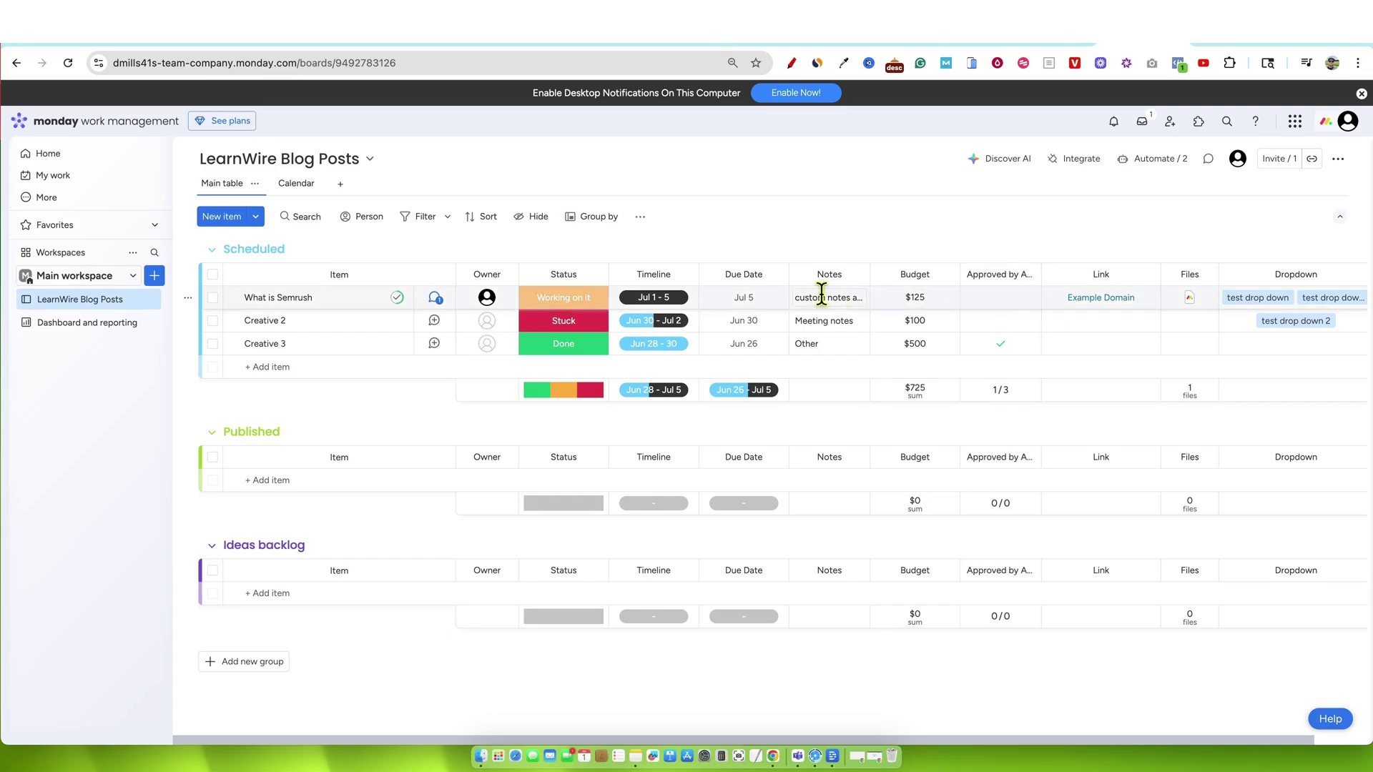
pyautogui.click(1007, 300)
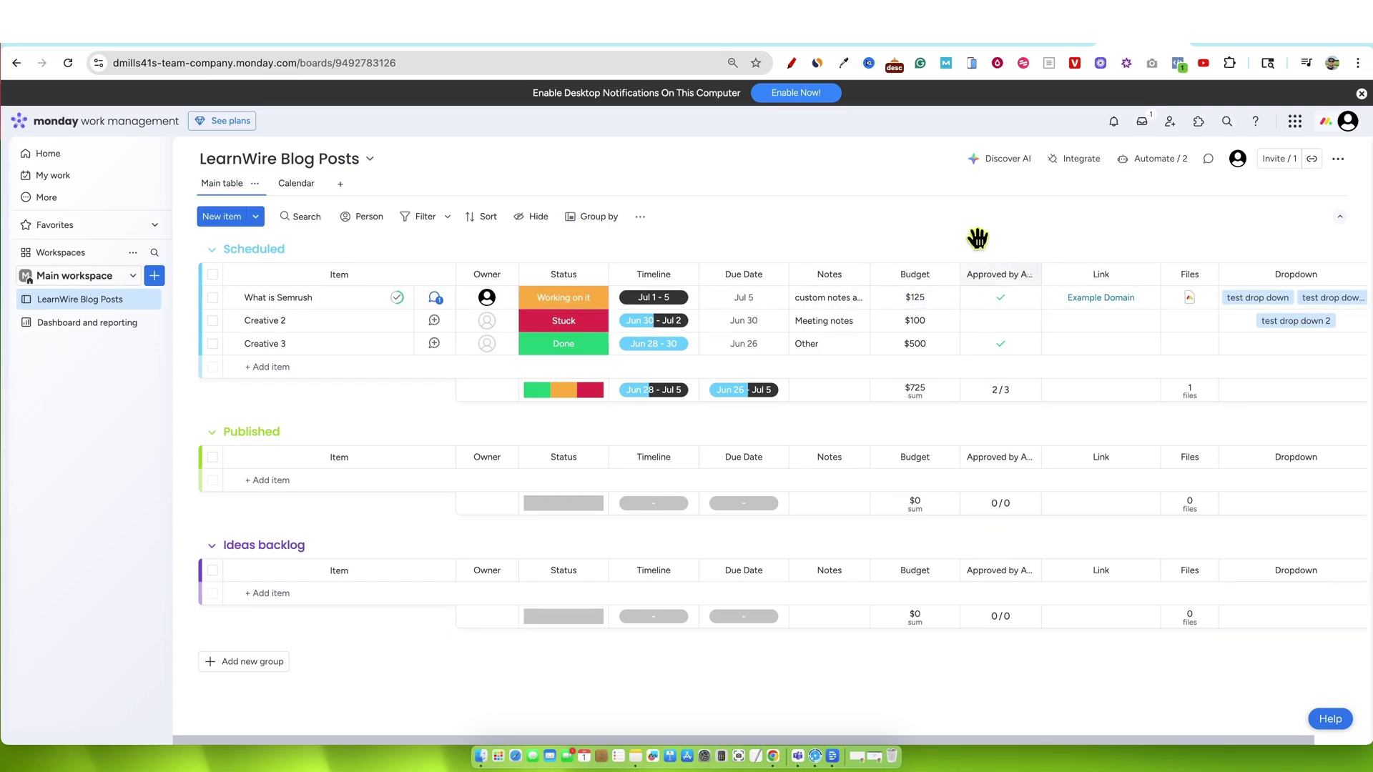
# Step: Check the Example Domain link of the What is Semrush item, and set the status of Creative 2 to Done
pyautogui.click(1124, 302)
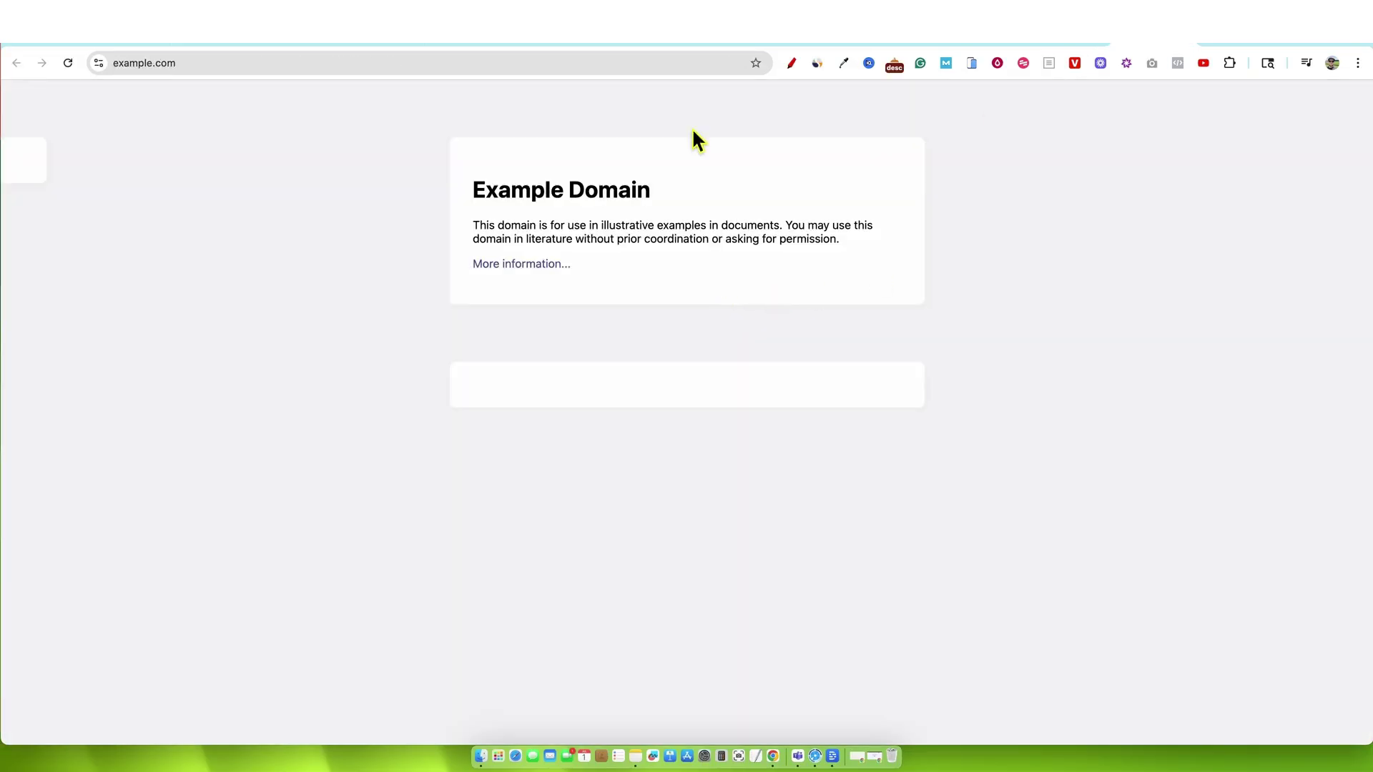
pyautogui.press('super+w')
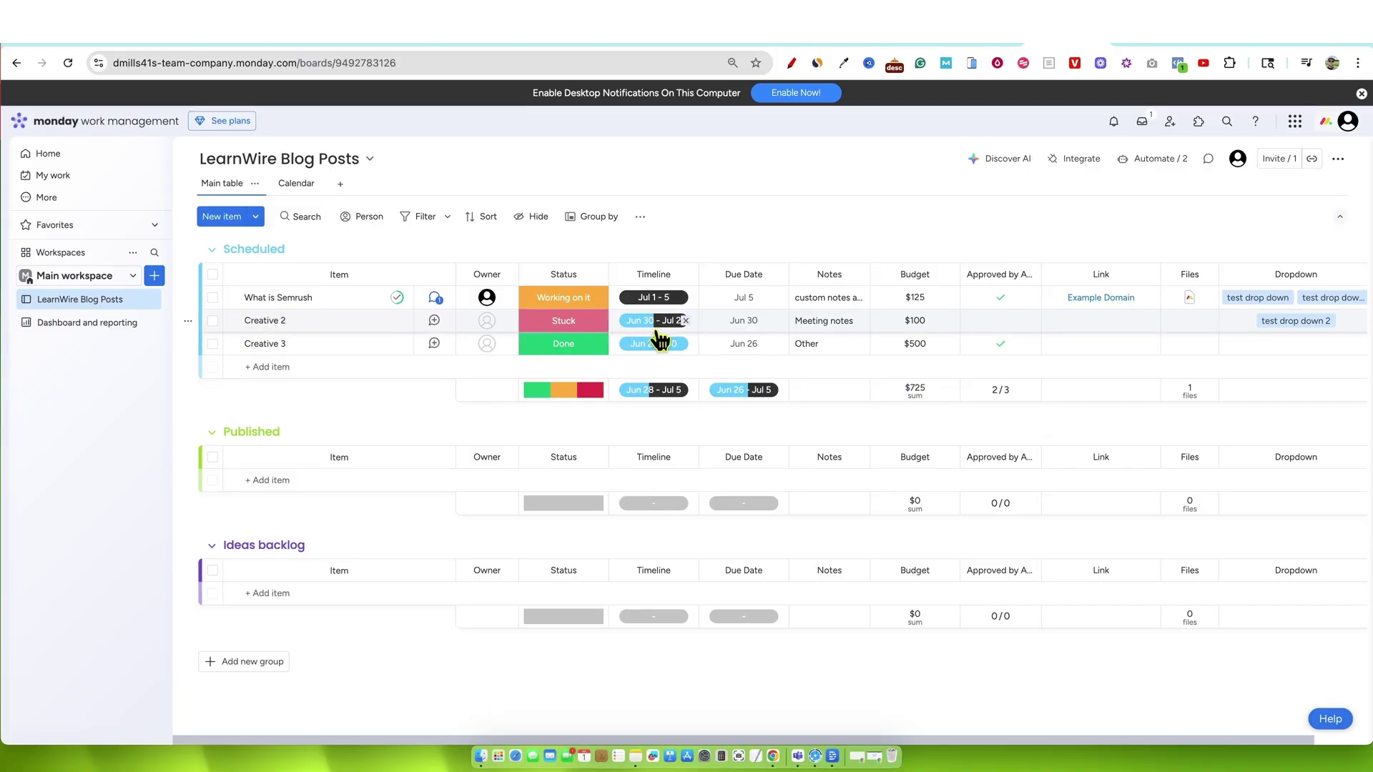
pyautogui.click(587, 327)
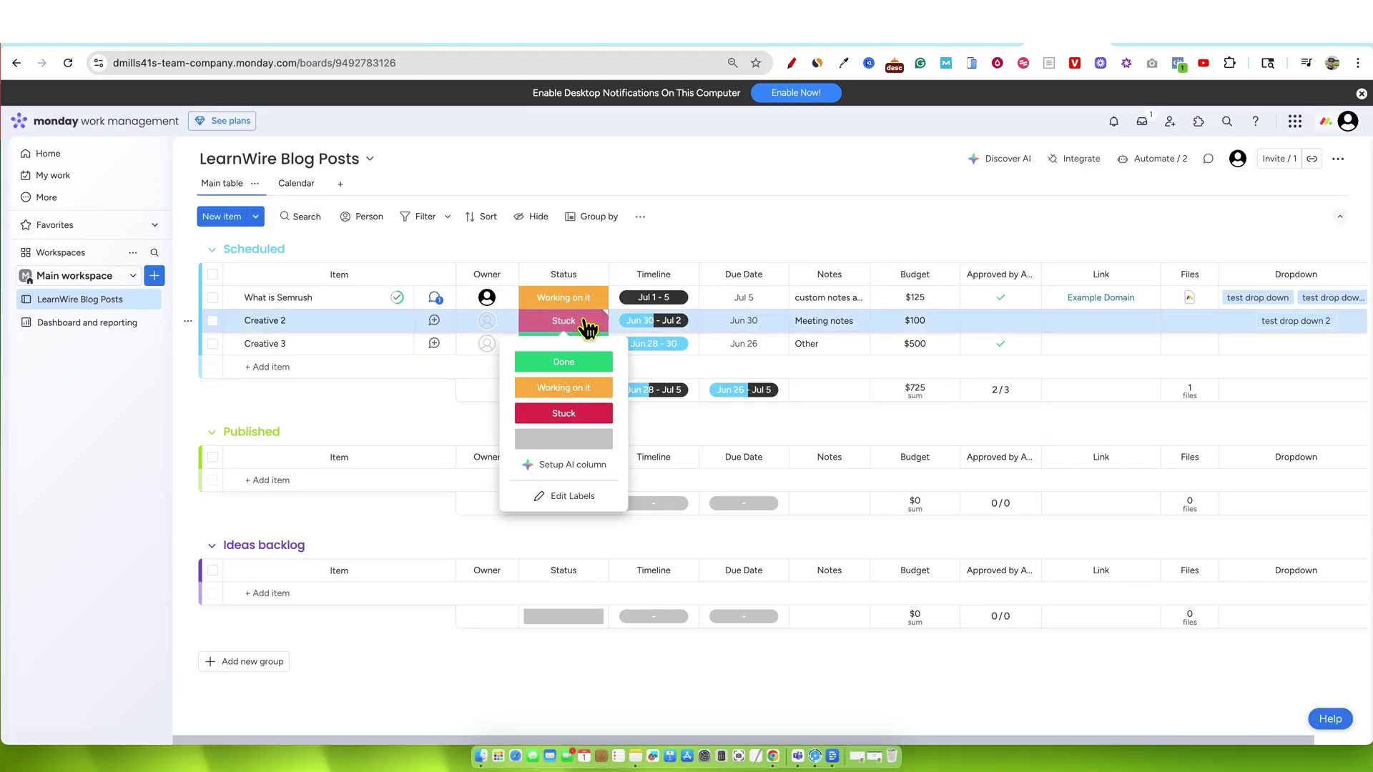
pyautogui.click(562, 362)
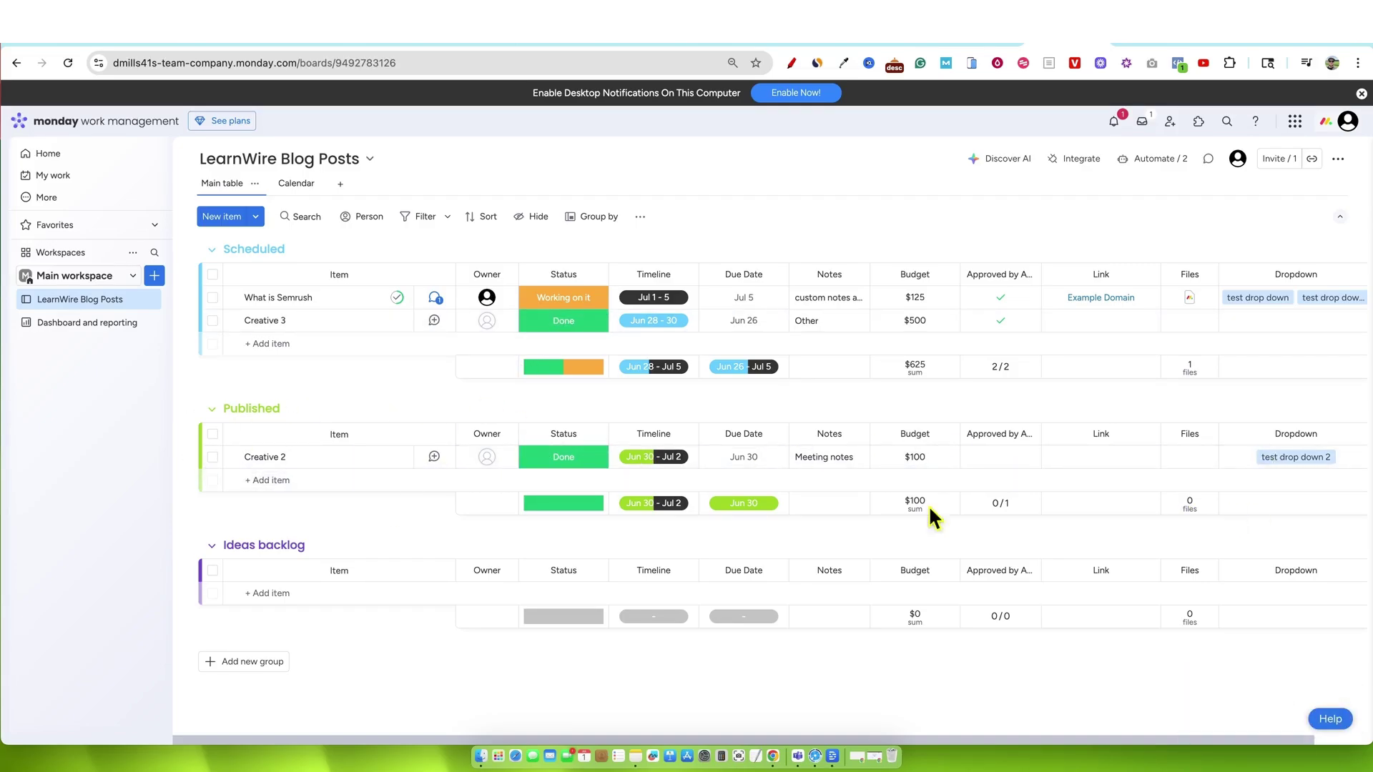
# Step: Add three items named idea 1, ahrefs and seranking to the Ideas backlog group
pyautogui.click(279, 593)
pyautogui.write('idea')
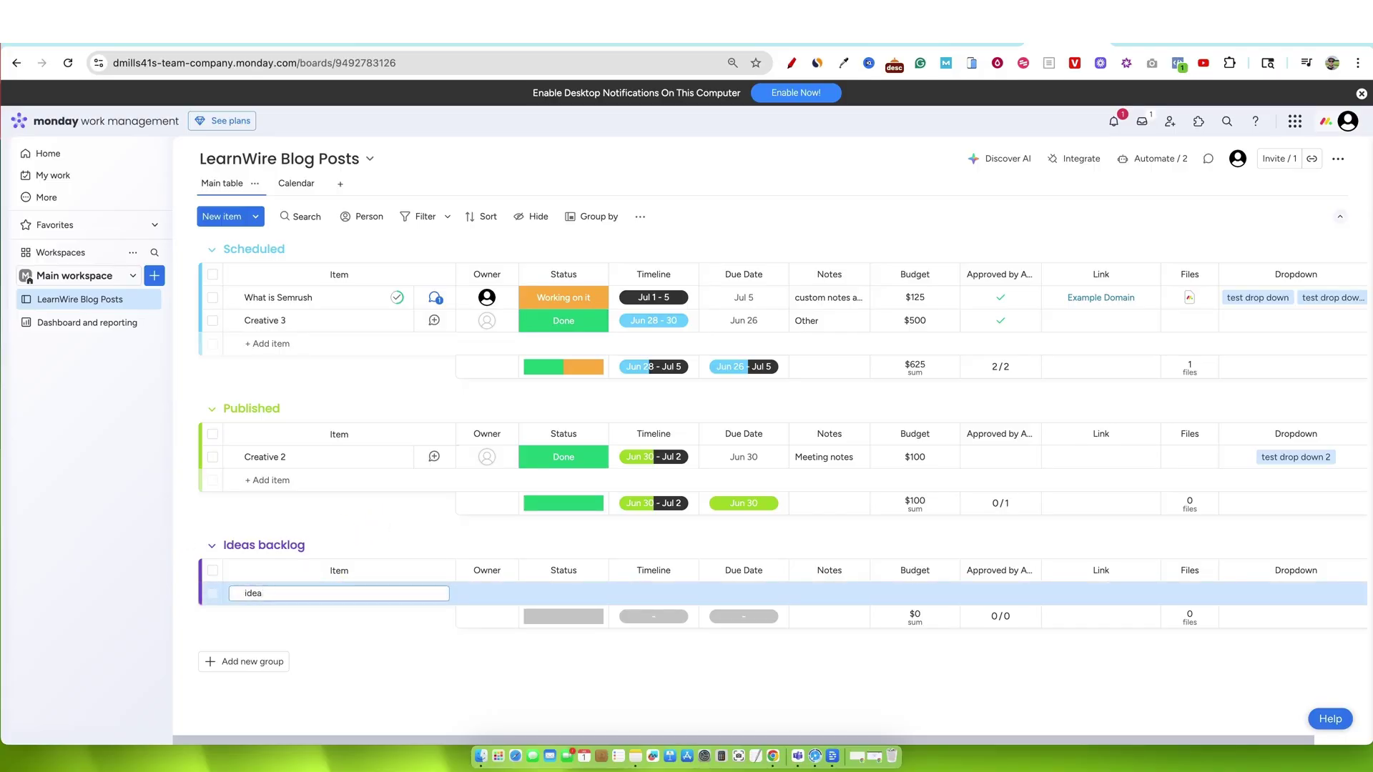
pyautogui.write(' 1')
pyautogui.press('Return')
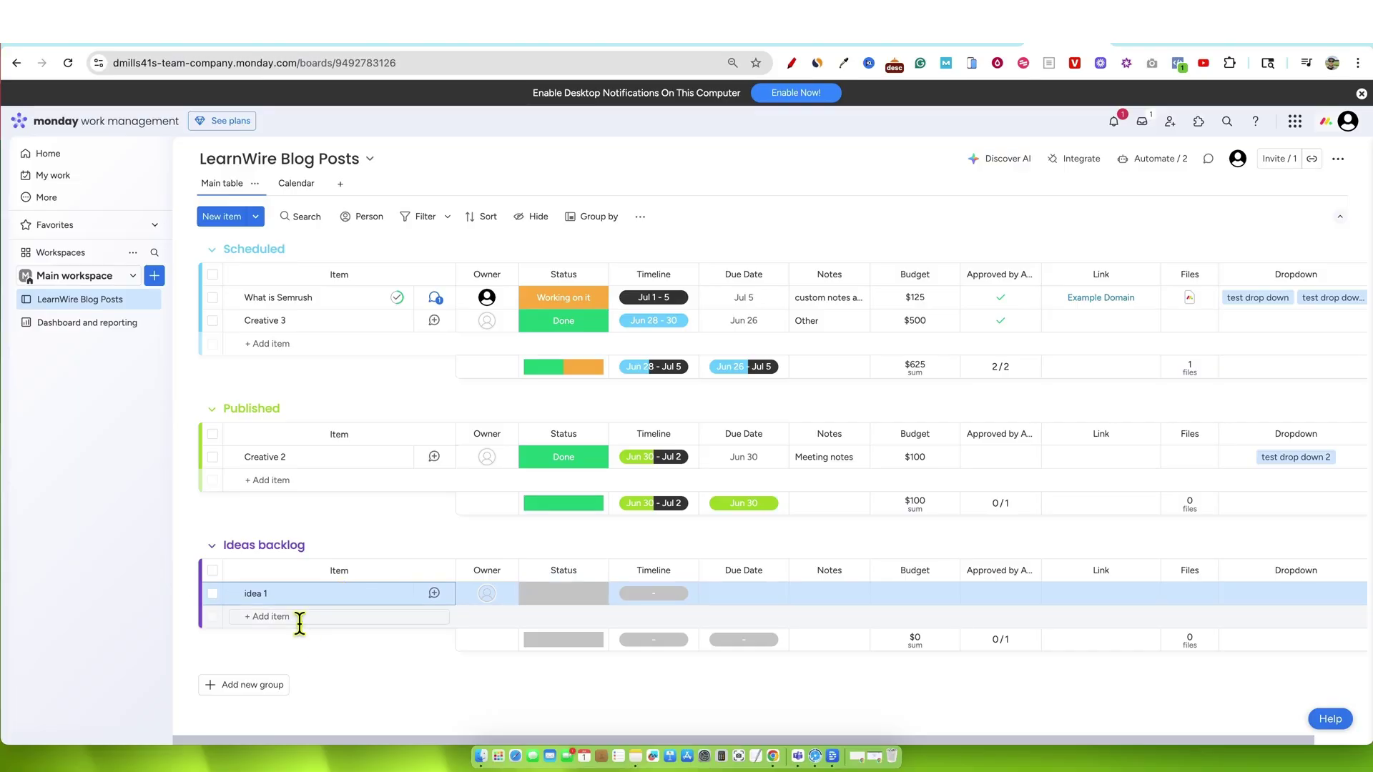
pyautogui.write('ahre')
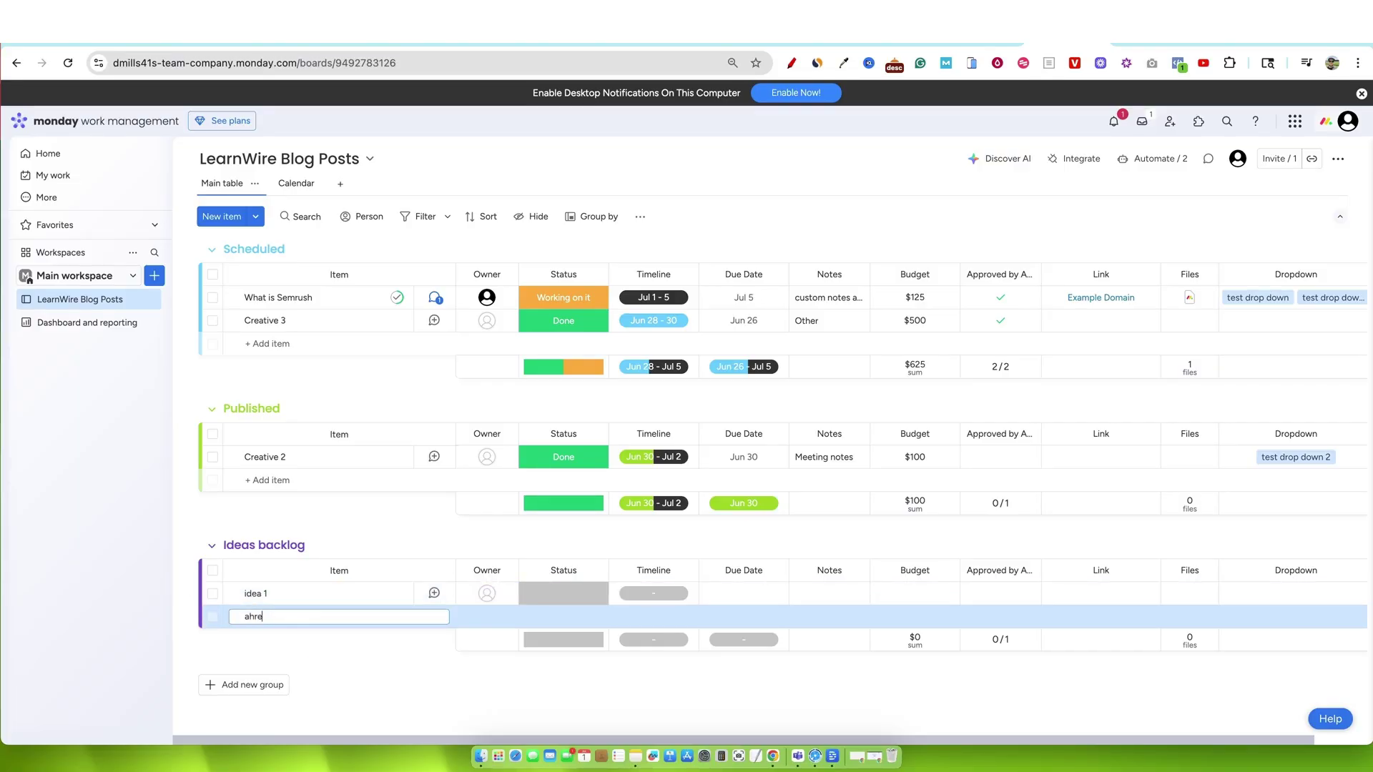
pyautogui.write('fs')
pyautogui.press('Return')
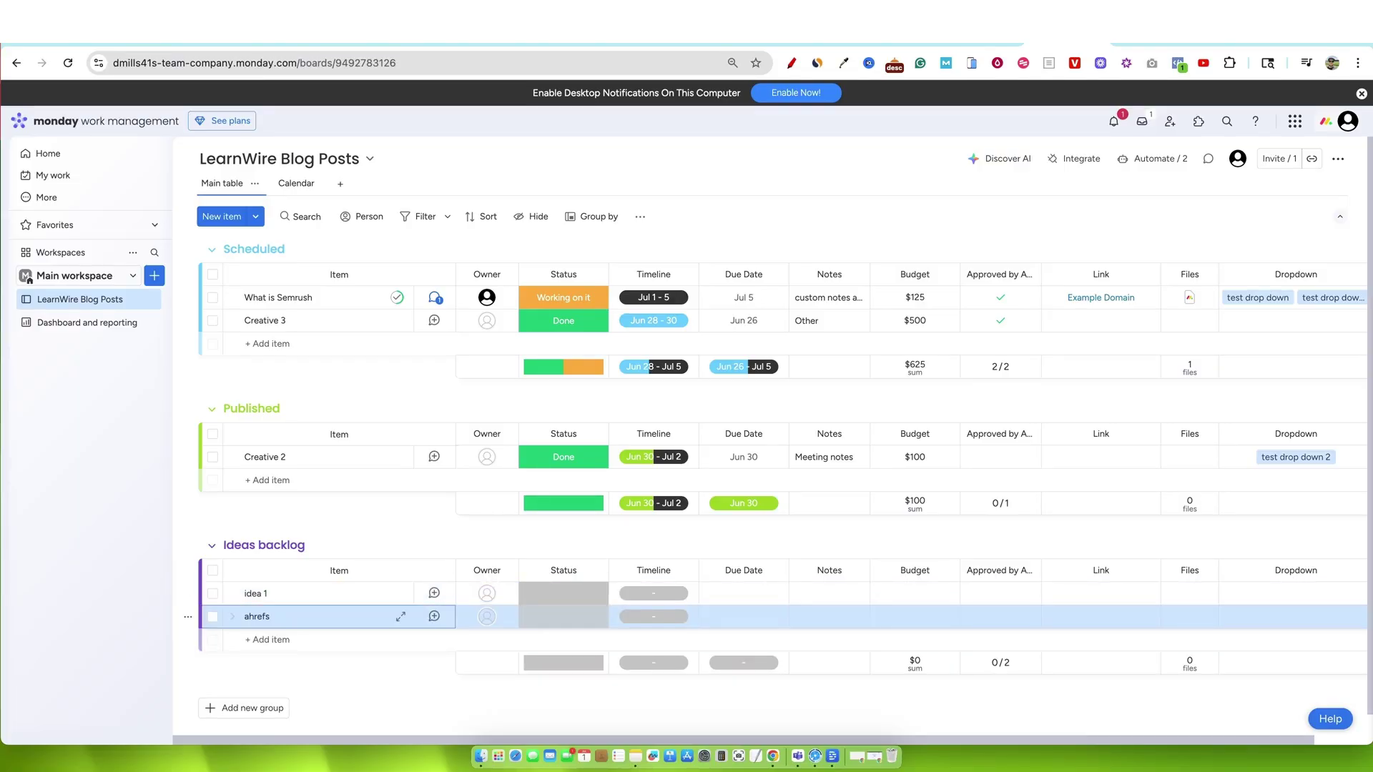
pyautogui.click(282, 640)
pyautogui.write('se')
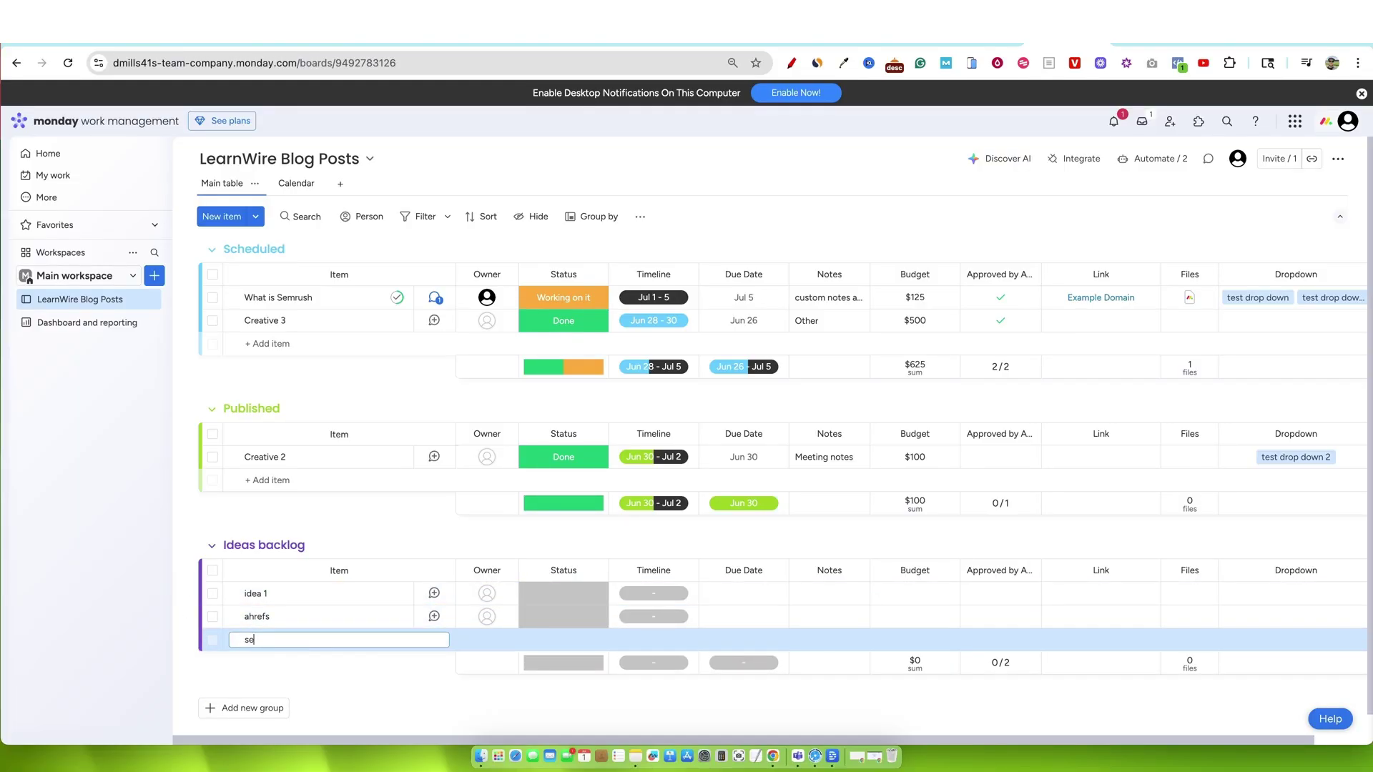
pyautogui.press('Return')
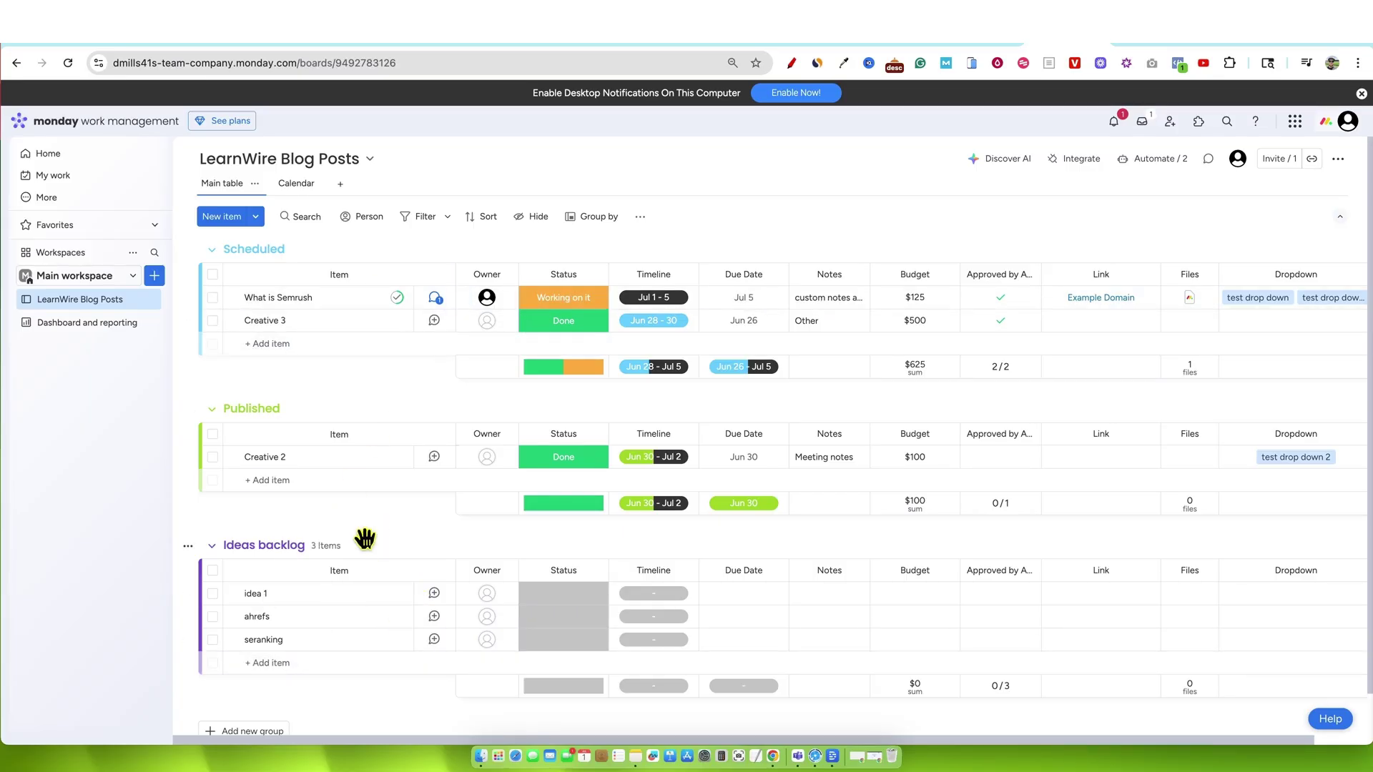
# Step: Reorder the board groups so that Ideas backlog sits between Scheduled and Published
pyautogui.scroll(-1, 370, 548)
pyautogui.scroll(1, 370, 548)
pyautogui.moveTo(391, 406); pyautogui.dragTo(399, 481)
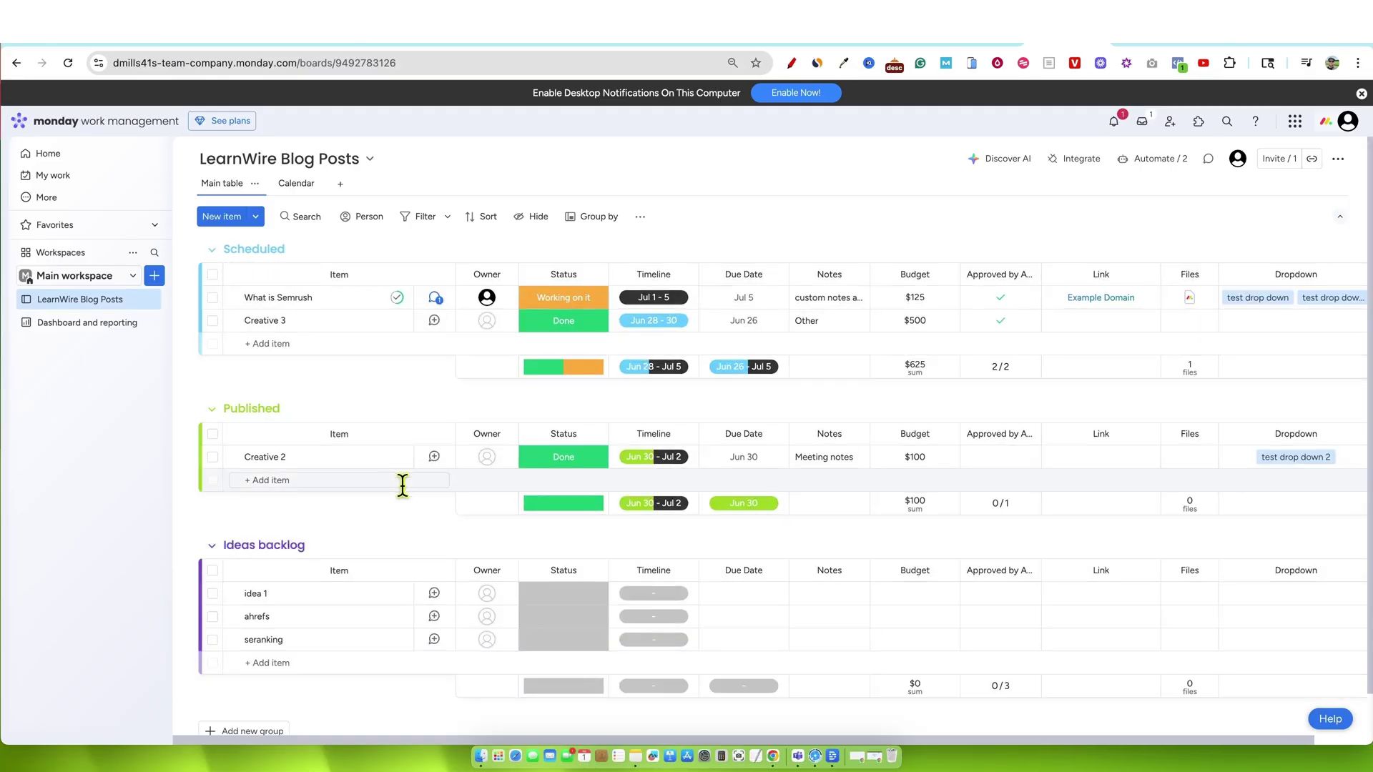
pyautogui.moveTo(358, 409); pyautogui.dragTo(383, 603)
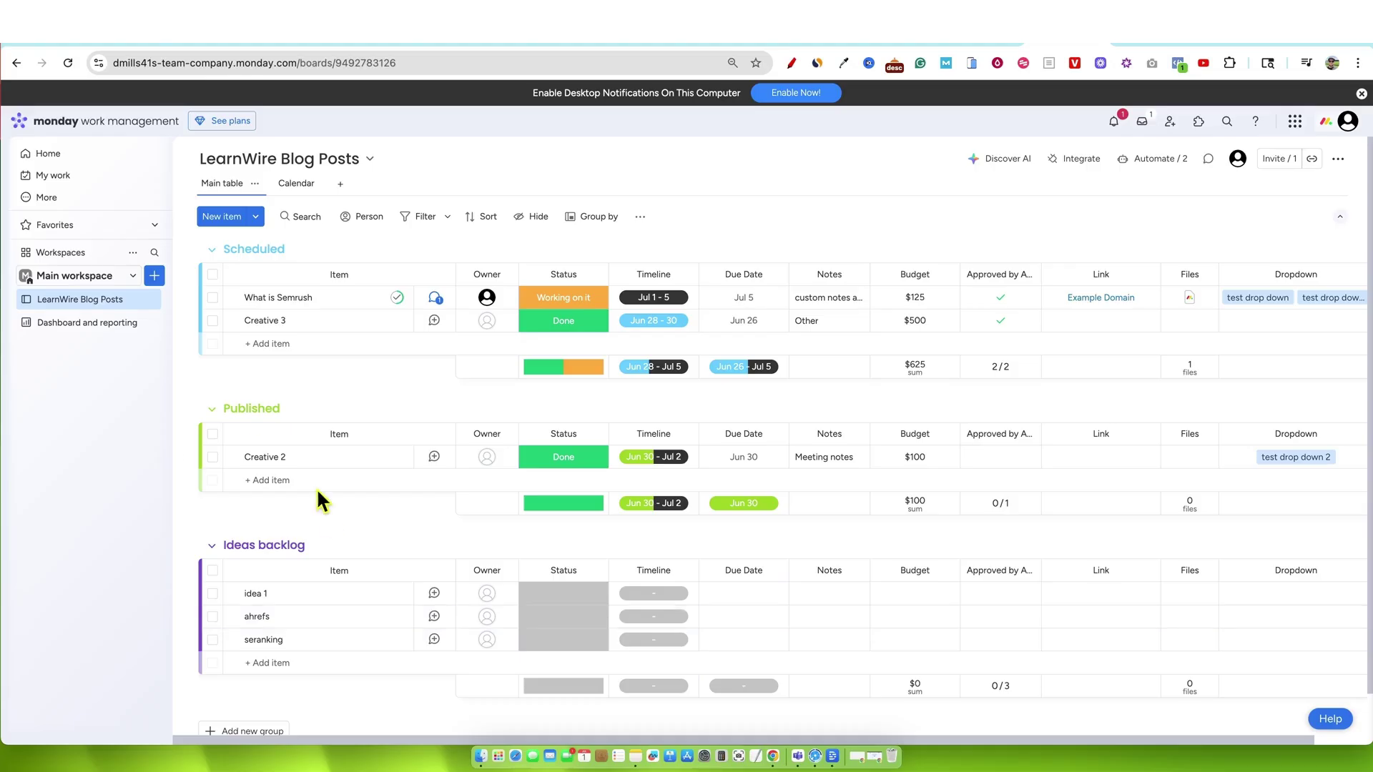
pyautogui.moveTo(363, 541); pyautogui.dragTo(377, 306)
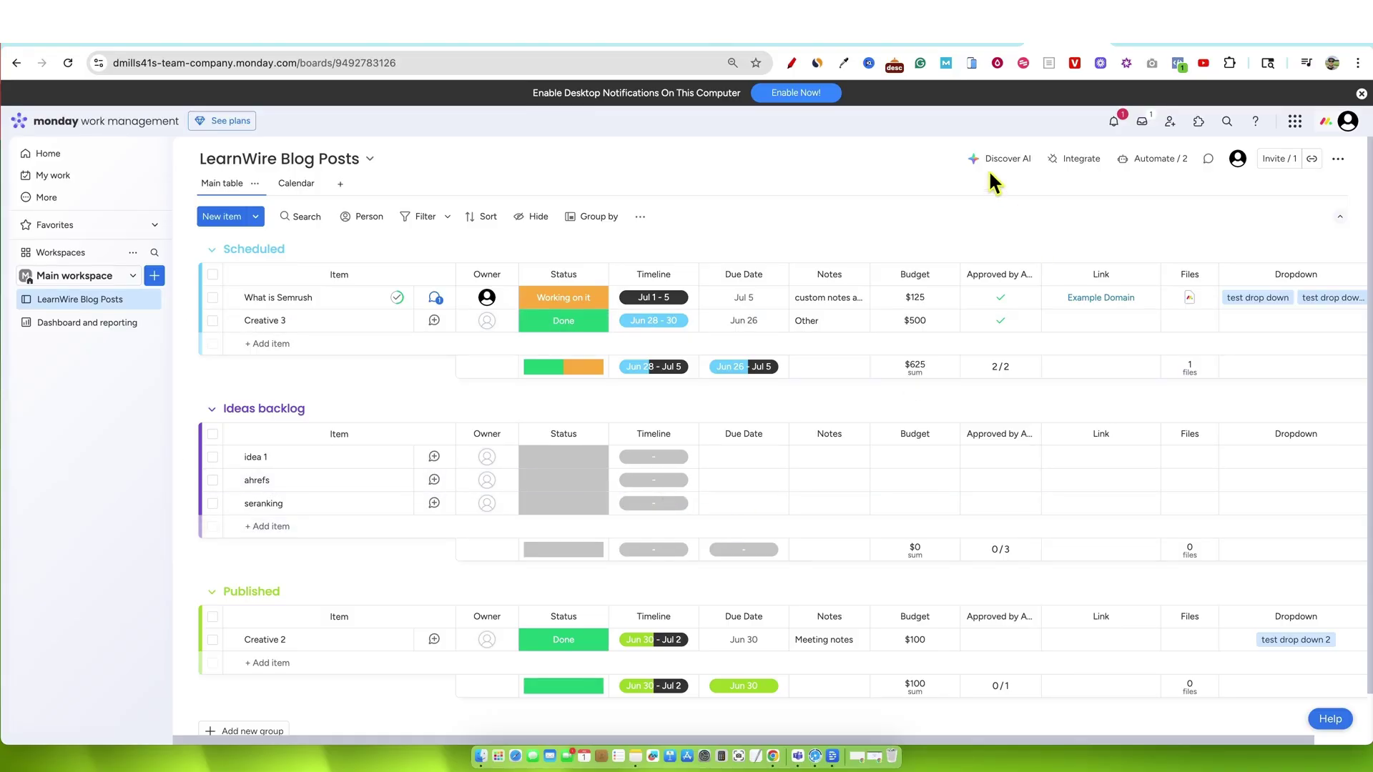
# Step: Create an AI Blog Post Ideas column from the Brainstorm blog post ideas prompt, insert Item name into the prompt, and apply it to existing items
pyautogui.click(1003, 159)
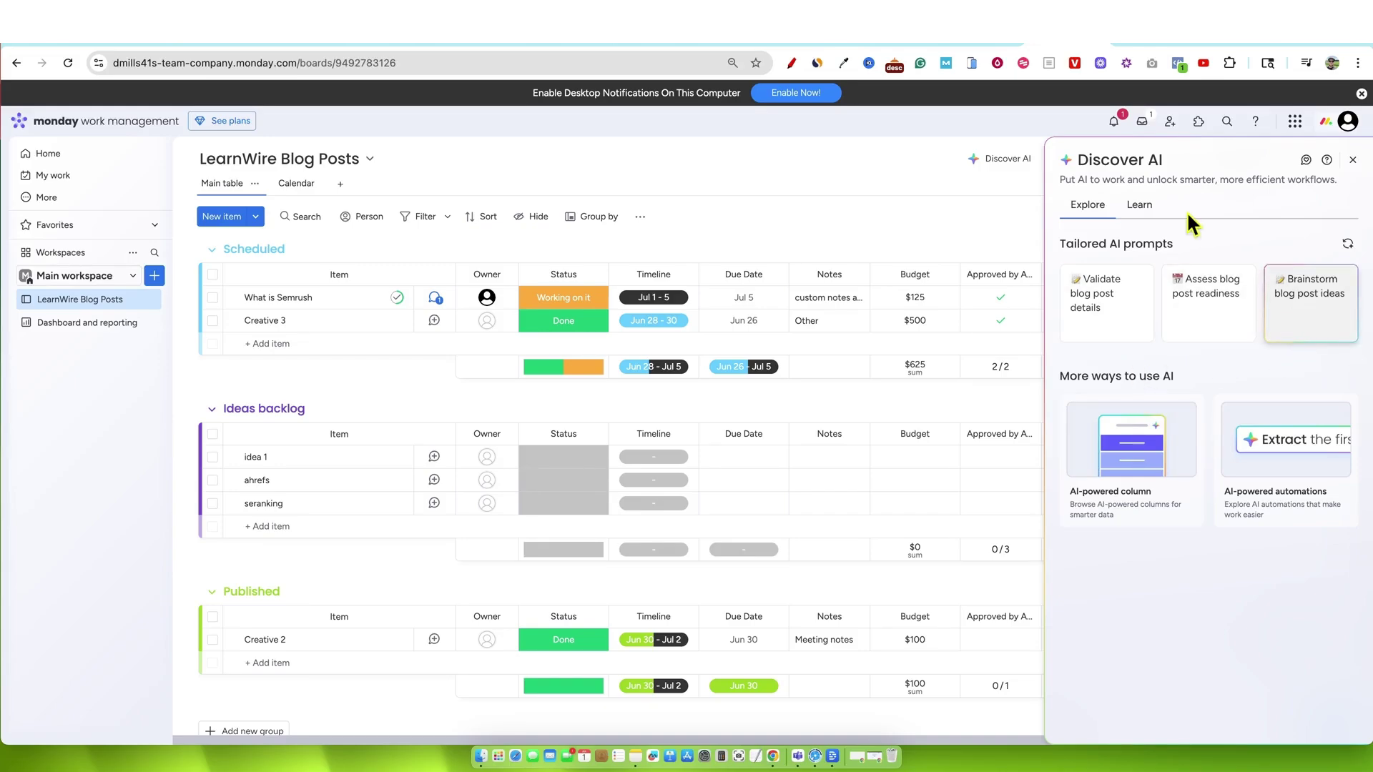
pyautogui.click(1308, 318)
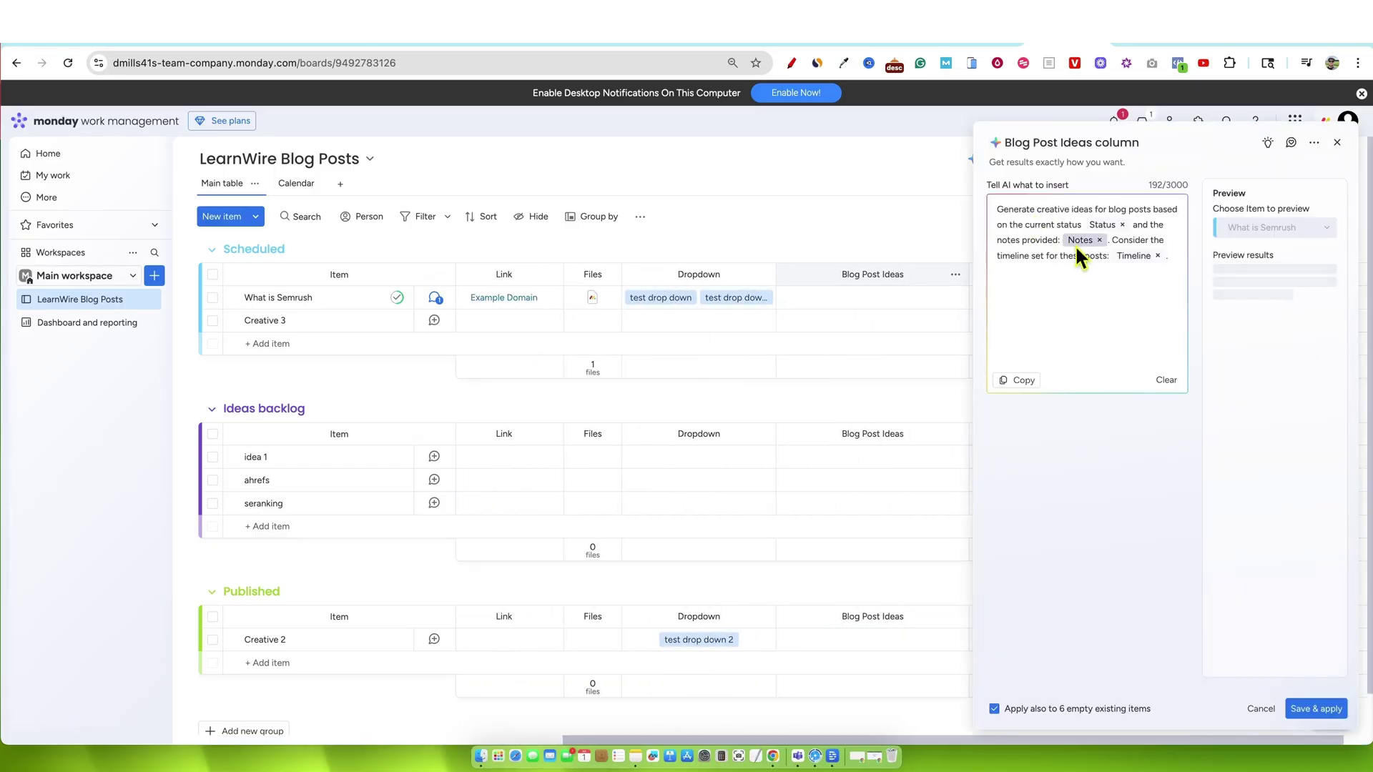
pyautogui.click(1103, 225)
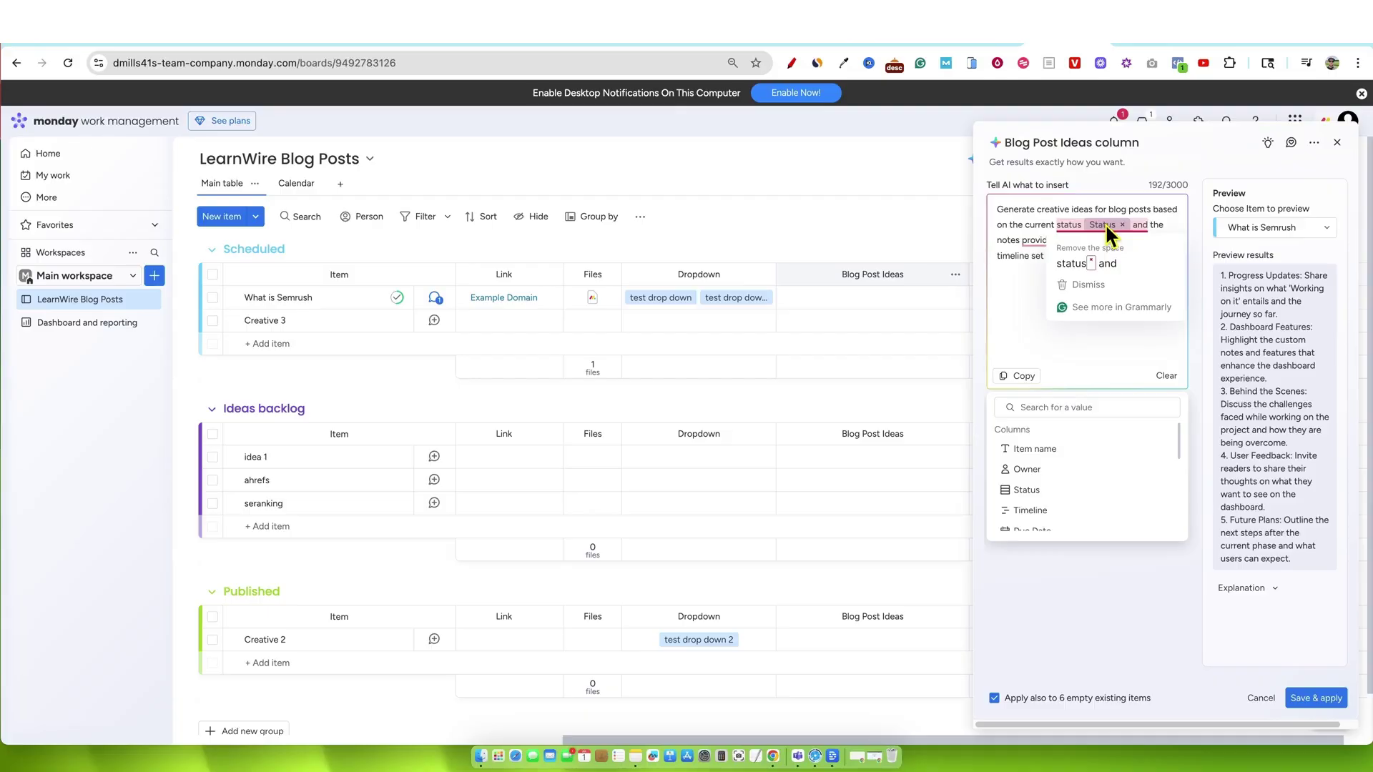
pyautogui.click(1040, 449)
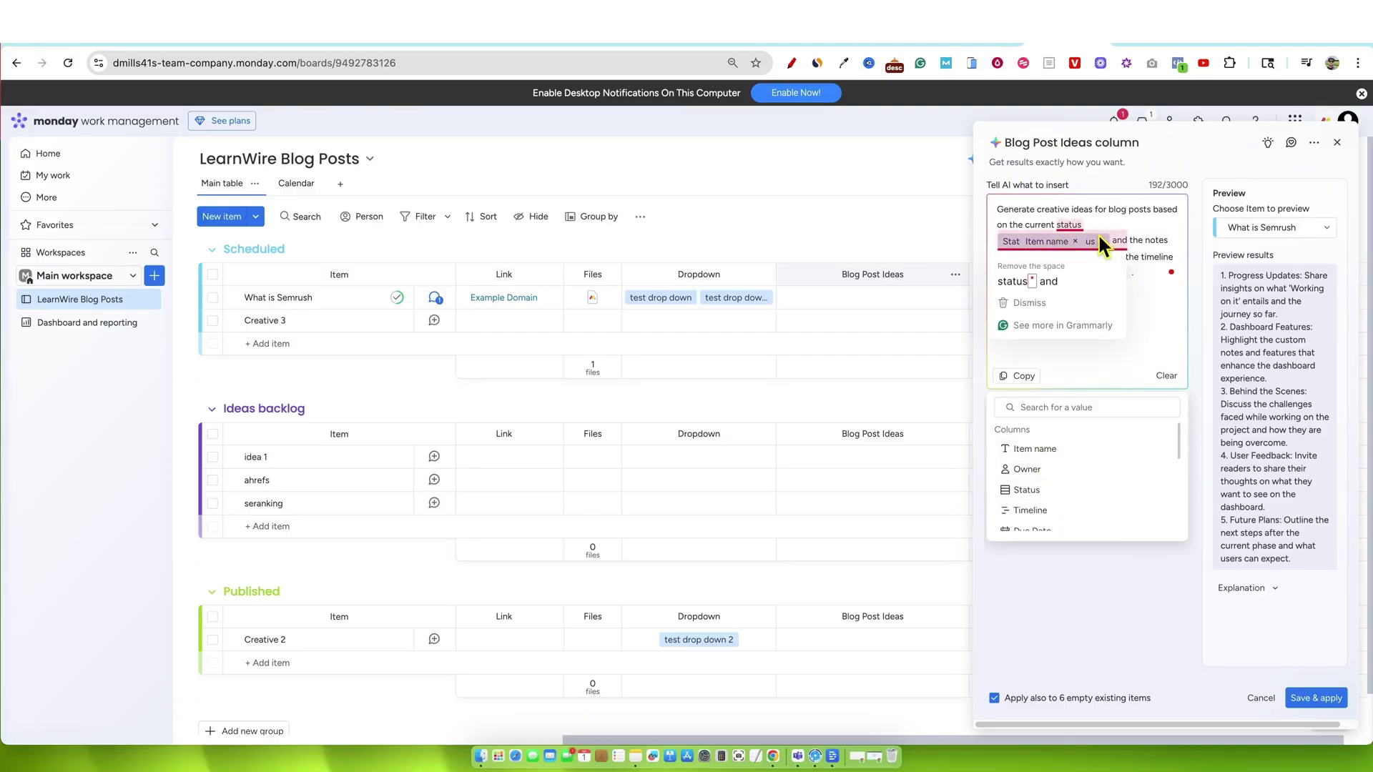
pyautogui.click(1029, 379)
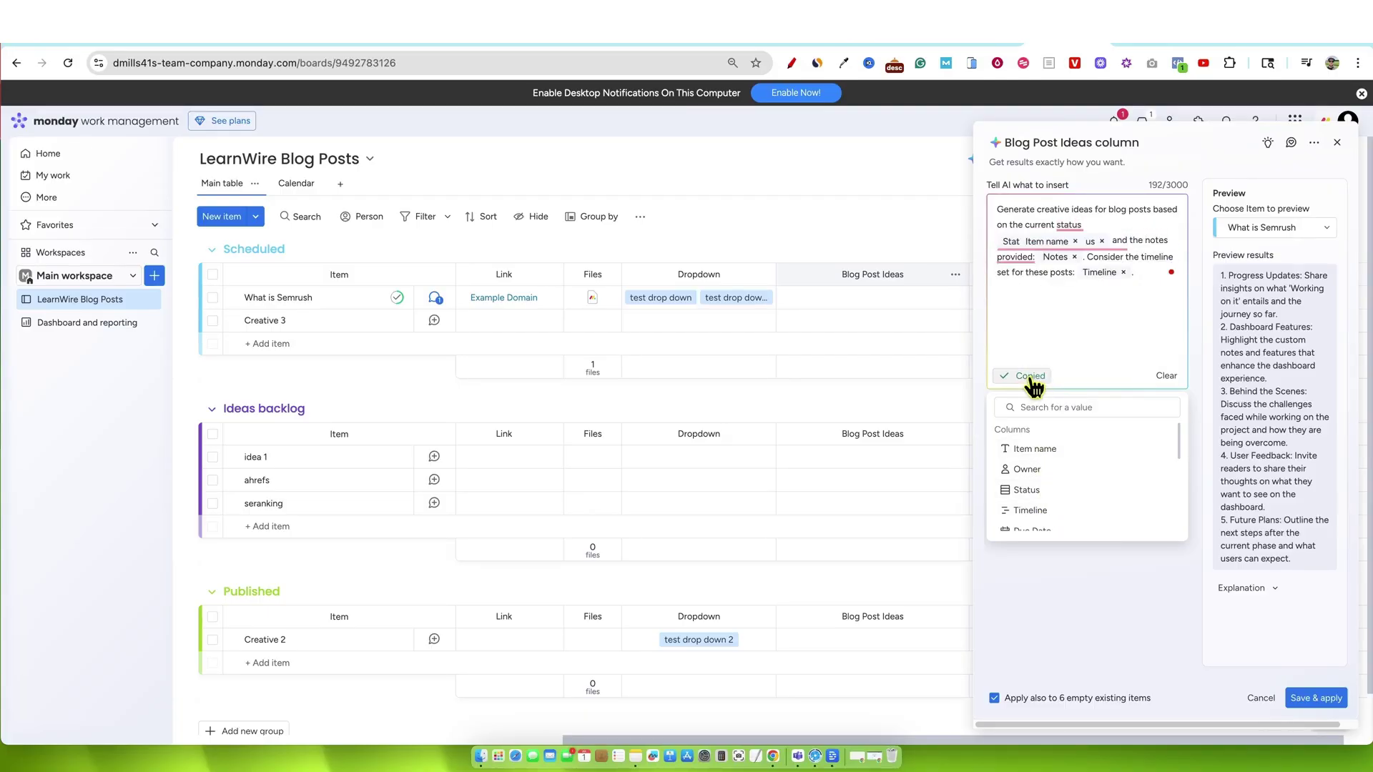
pyautogui.click(1260, 389)
pyautogui.click(1303, 699)
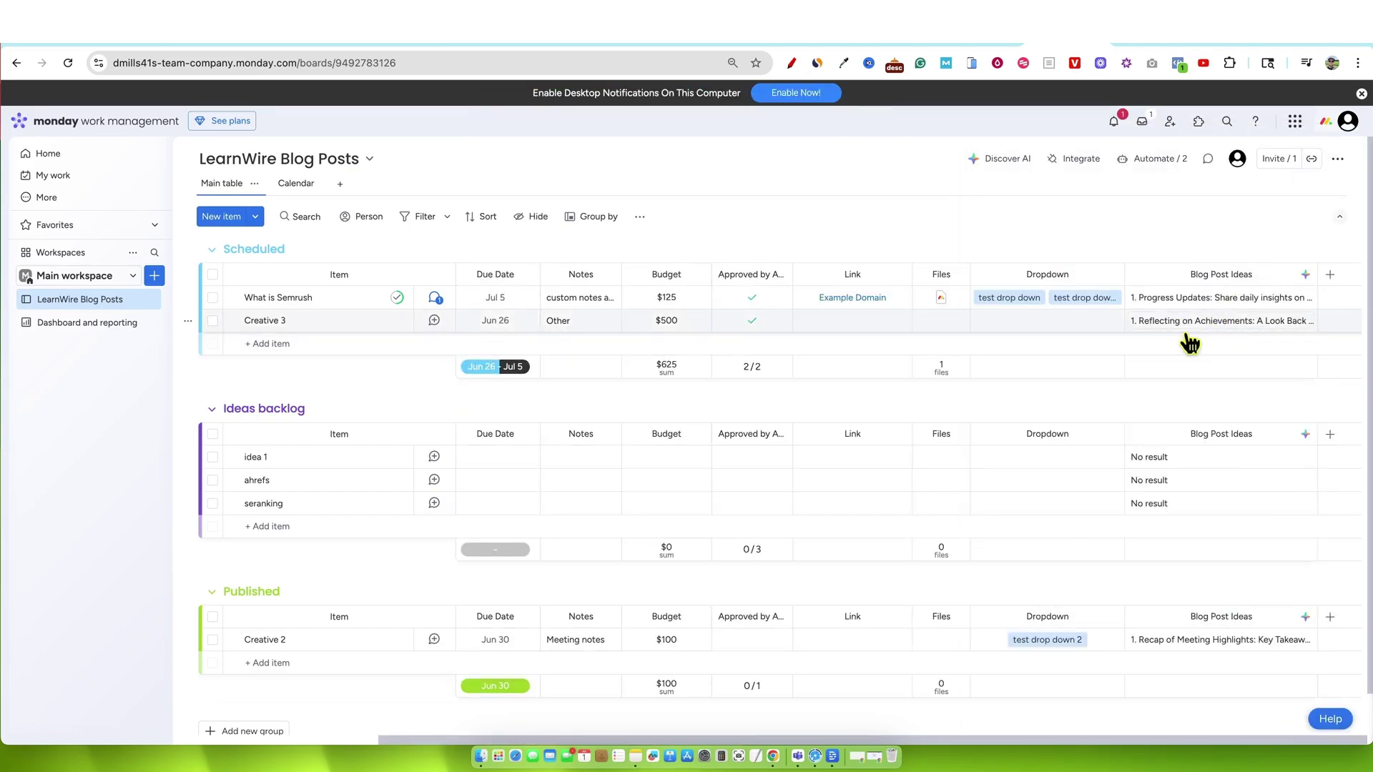
# Step: Review the Blog Post Ideas results across the groups, and look through the learning resources and tailored prompts in Discover AI
pyautogui.moveTo(1191, 299)
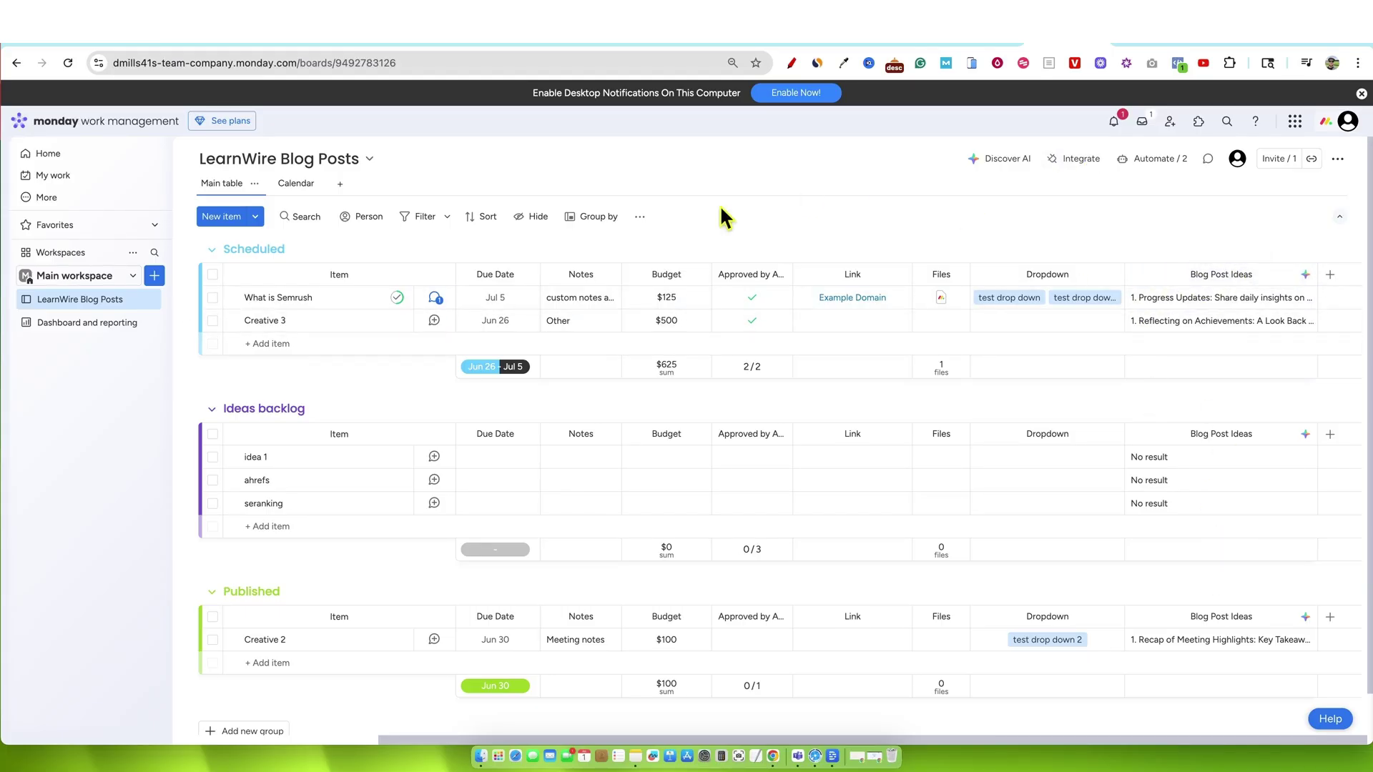
pyautogui.scroll(-1, 307, 643)
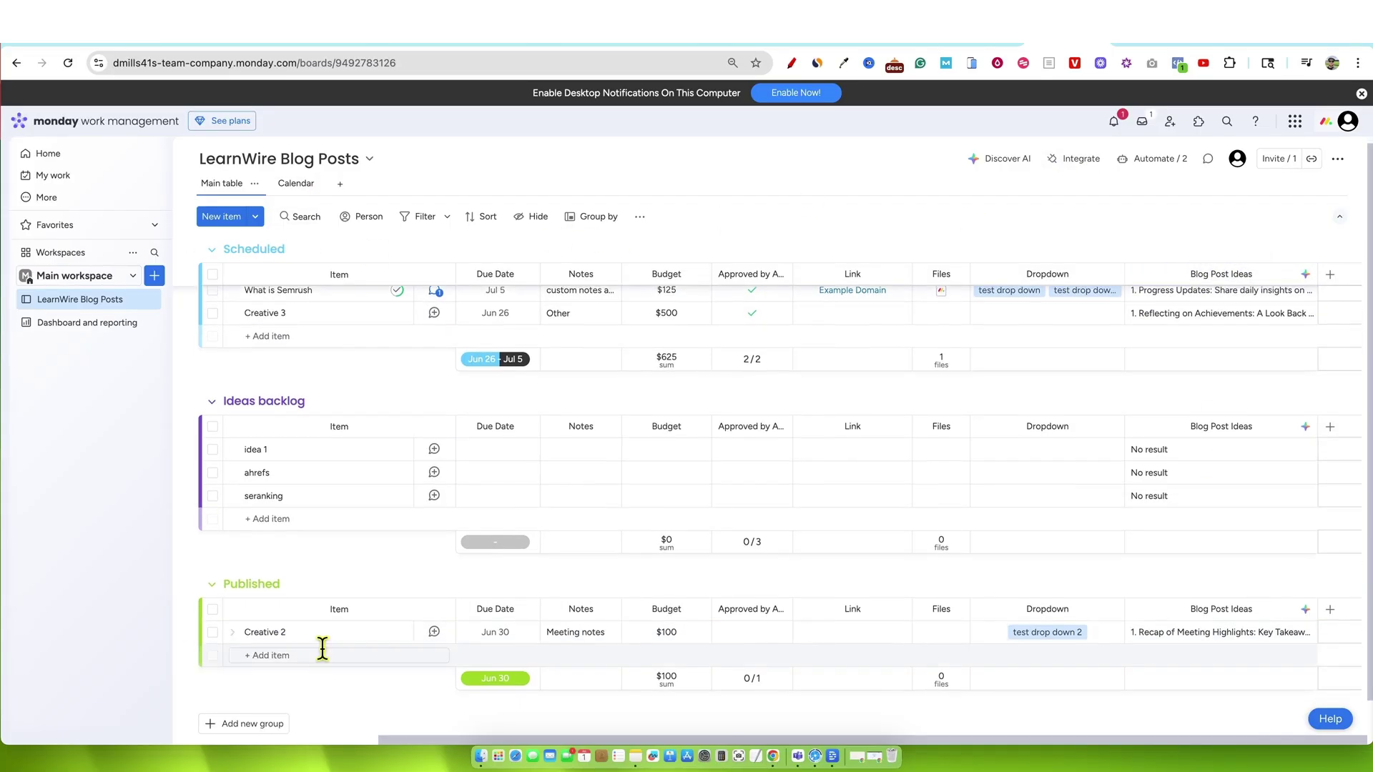
pyautogui.scroll(-2, 323, 648)
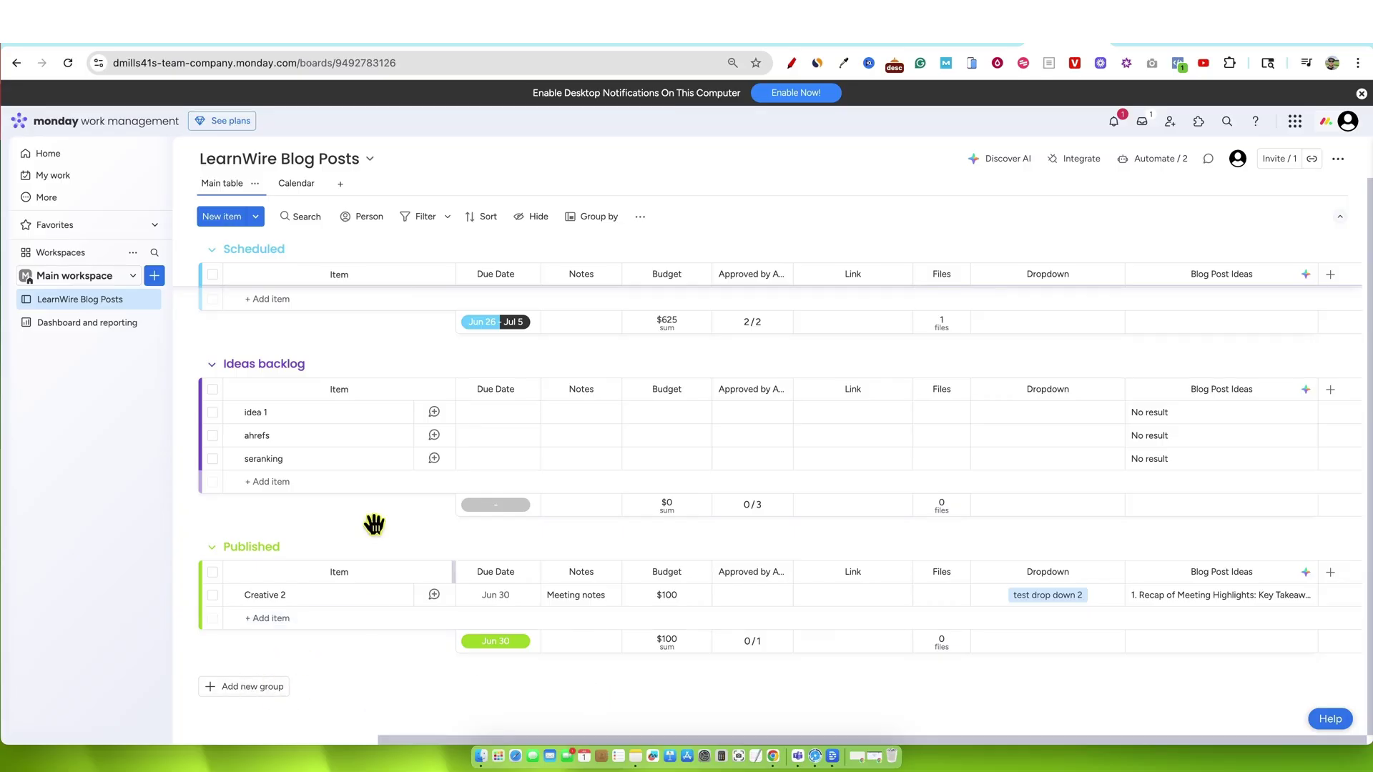
pyautogui.scroll(2, 292, 417)
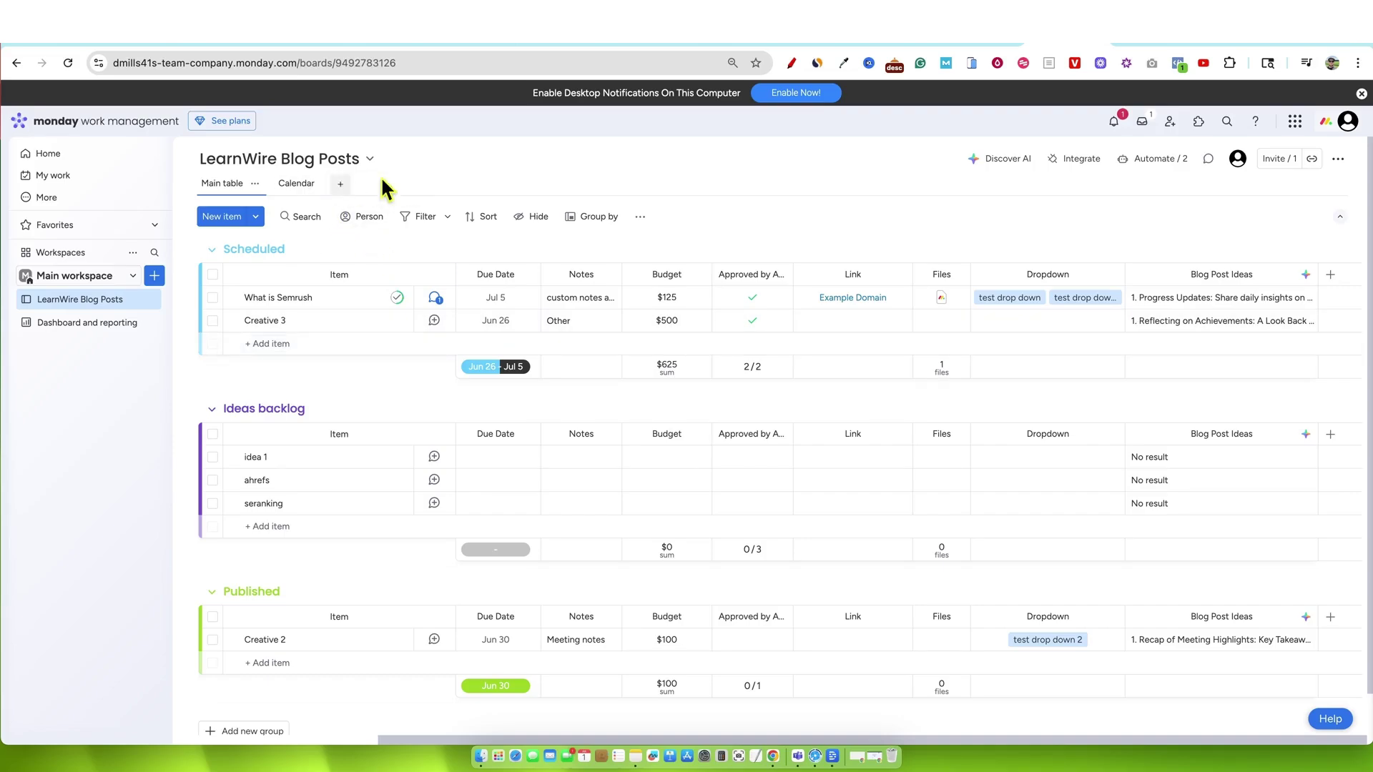
pyautogui.click(999, 158)
pyautogui.click(1131, 206)
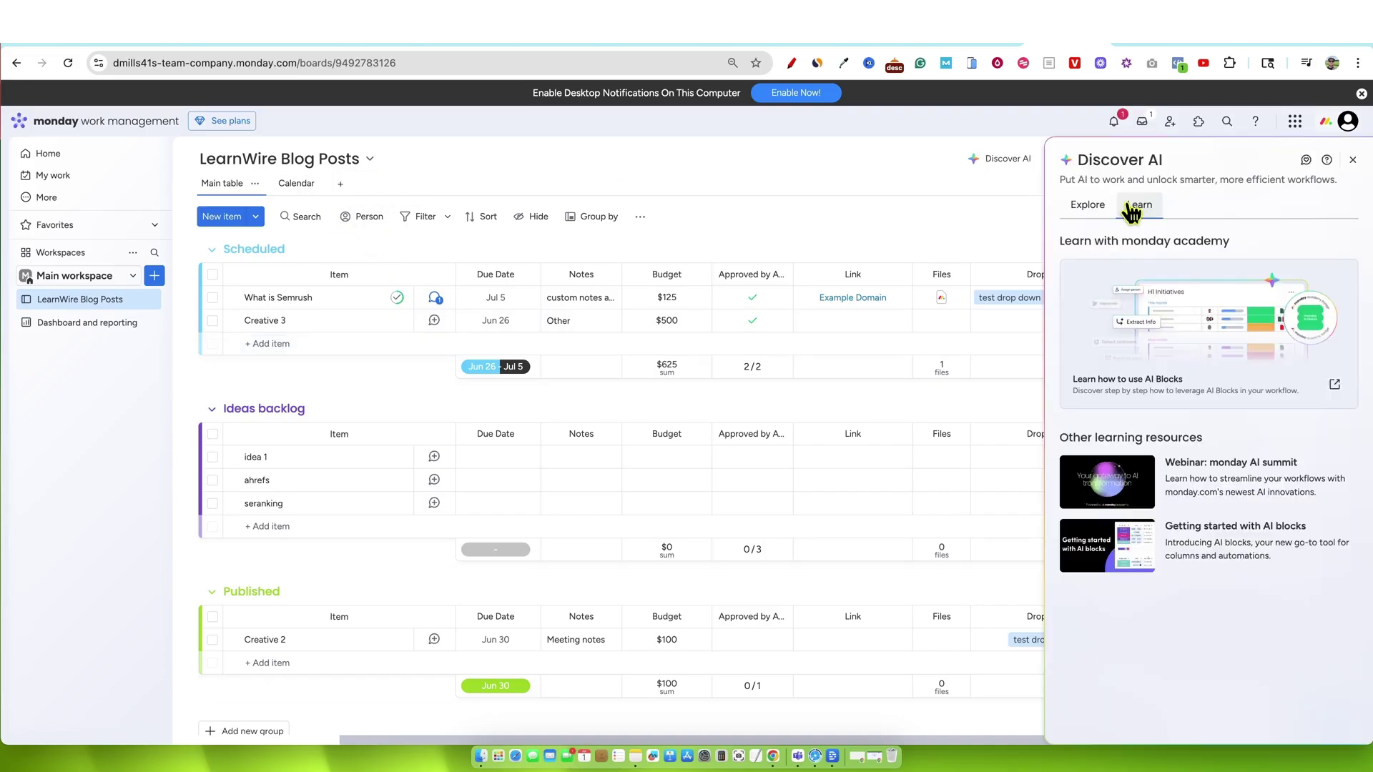
pyautogui.click(1087, 205)
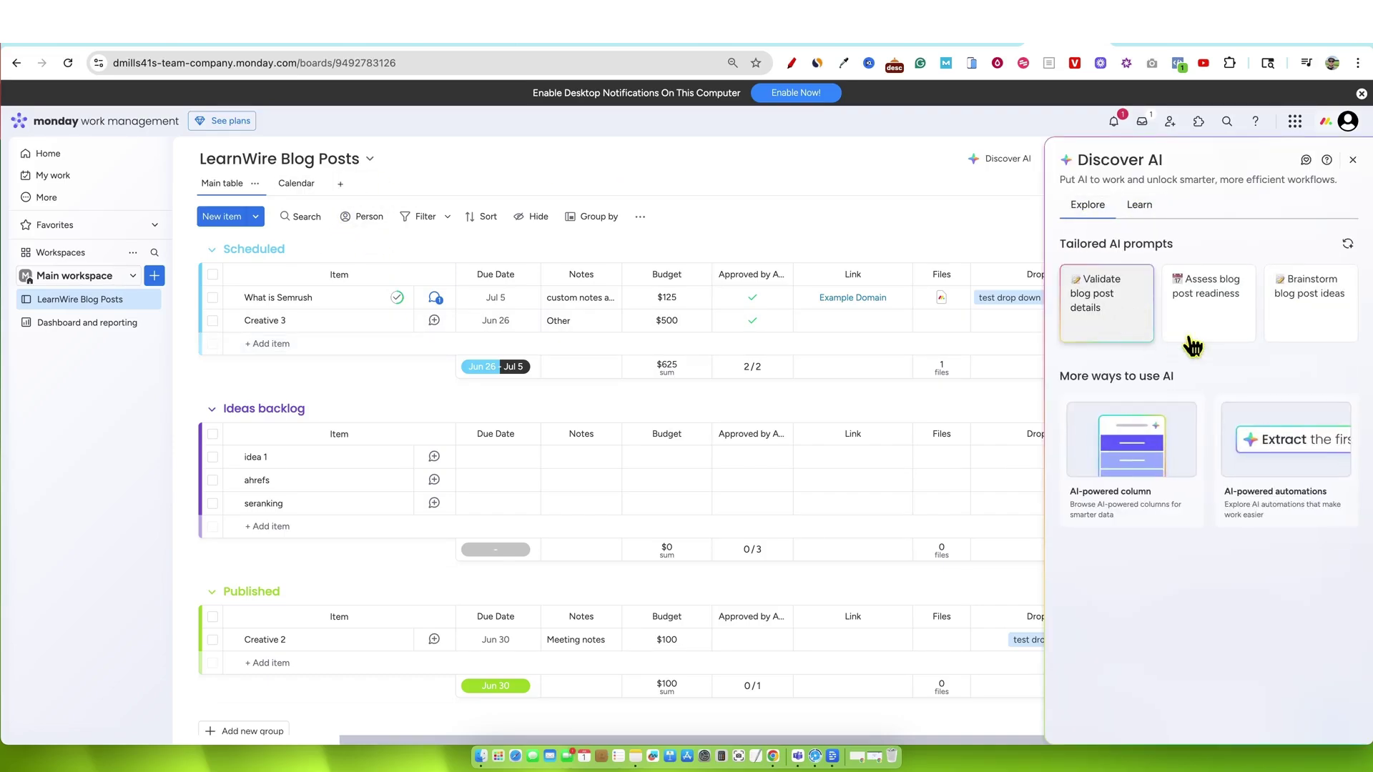
pyautogui.moveTo(1088, 379); pyautogui.dragTo(1201, 404)
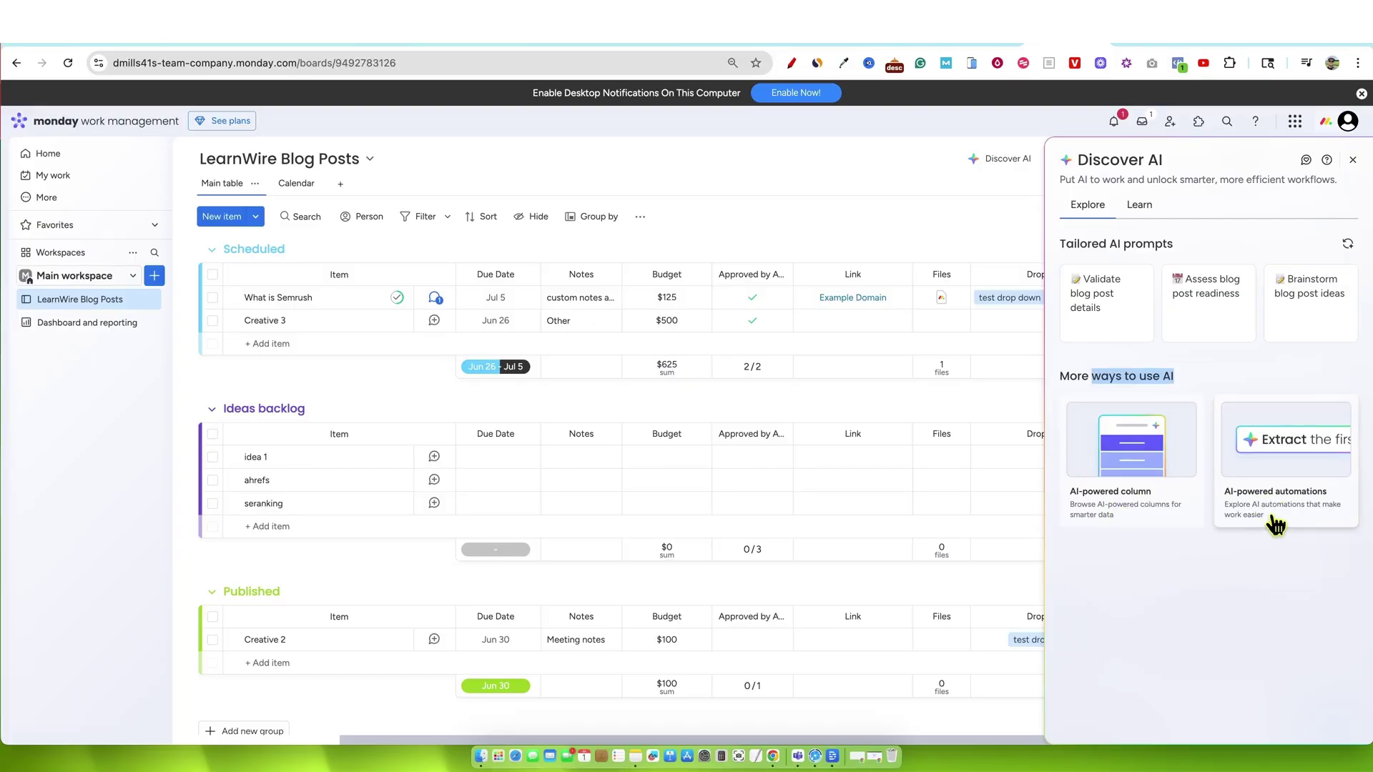
# Step: Browse the AI-powered automation templates and the available integrations for the board
pyautogui.click(1274, 484)
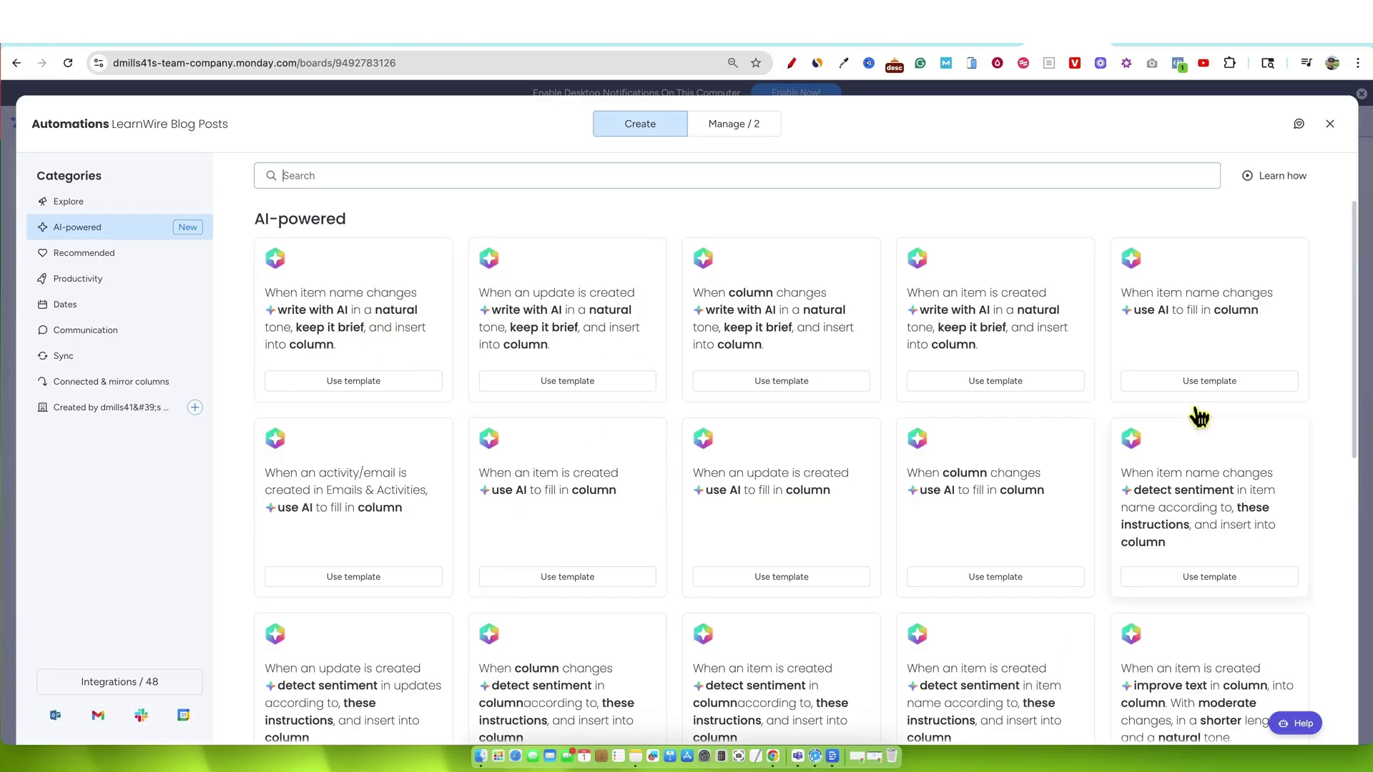
pyautogui.scroll(-7, 961, 486)
pyautogui.scroll(-10, 961, 493)
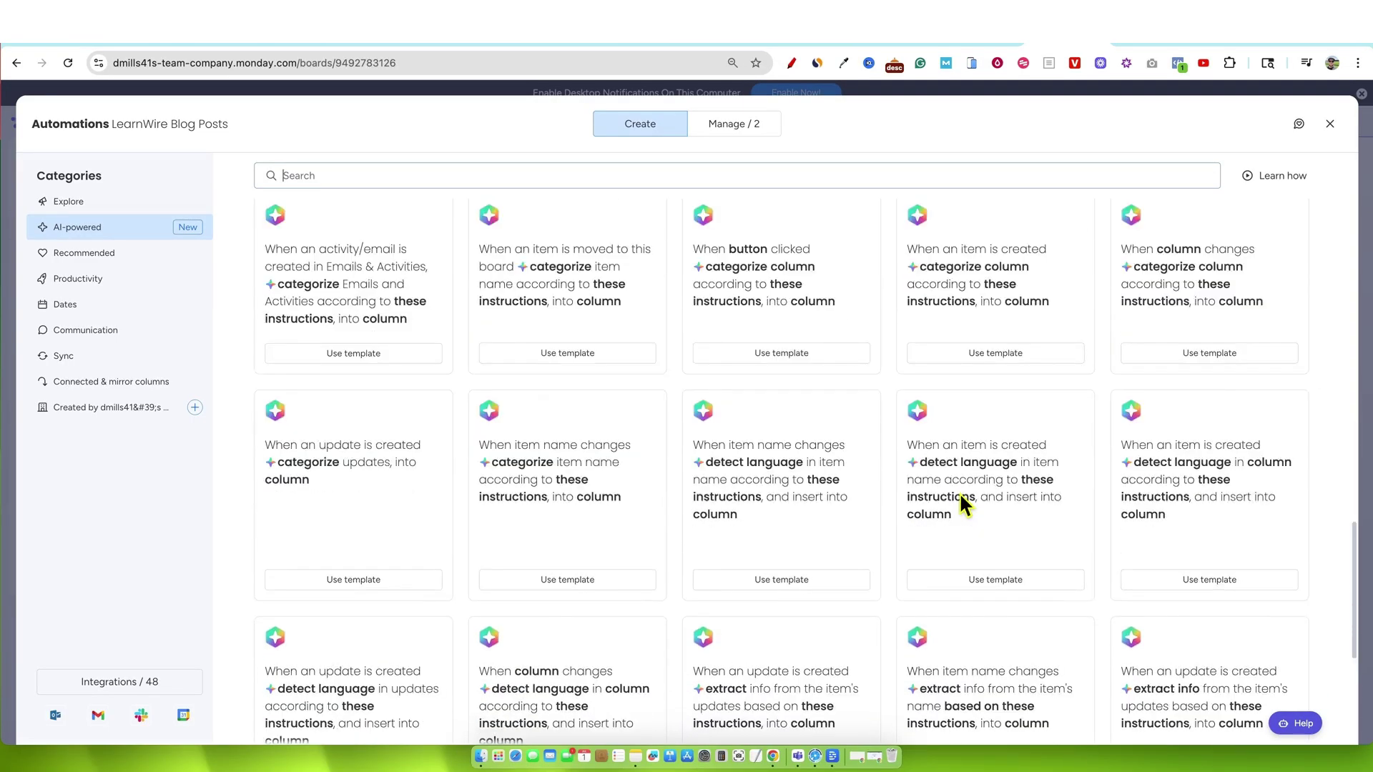
pyautogui.scroll(15, 959, 492)
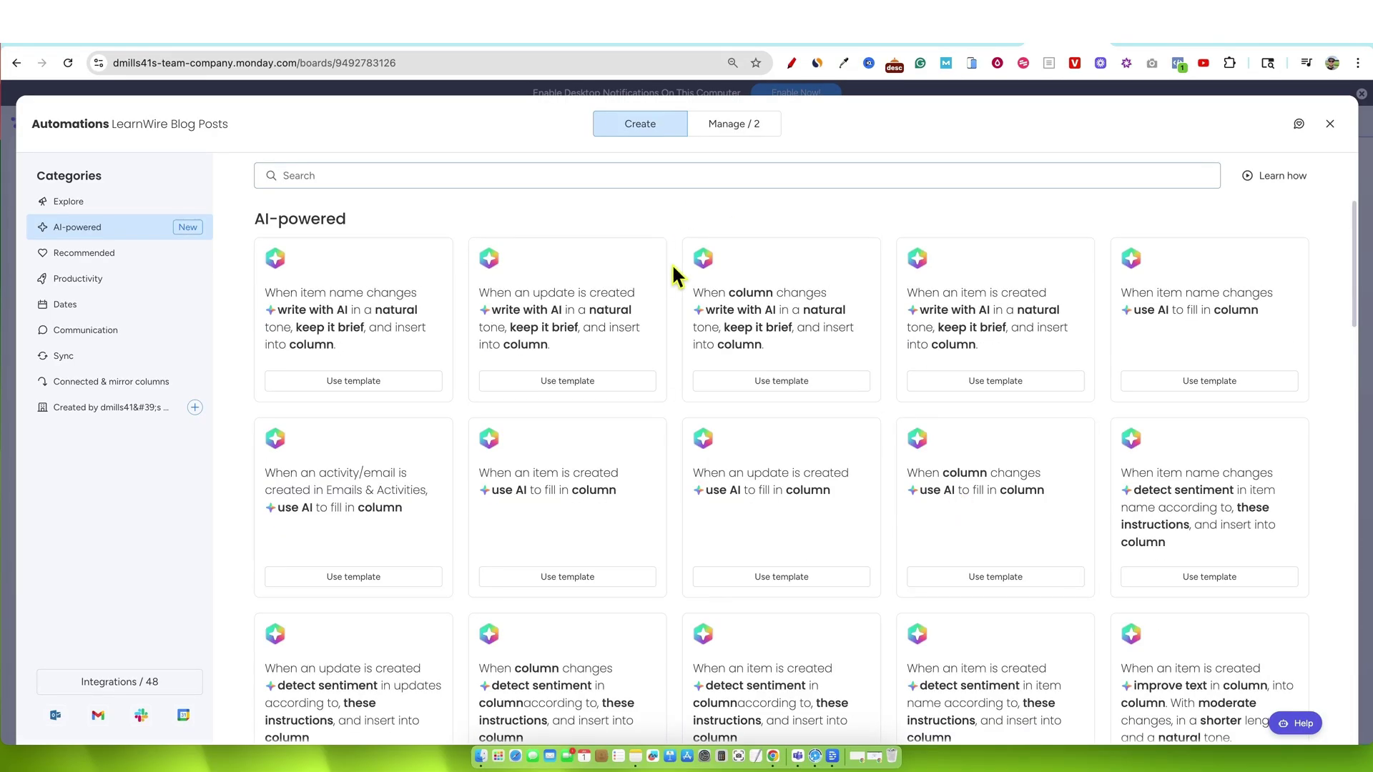
pyautogui.click(134, 690)
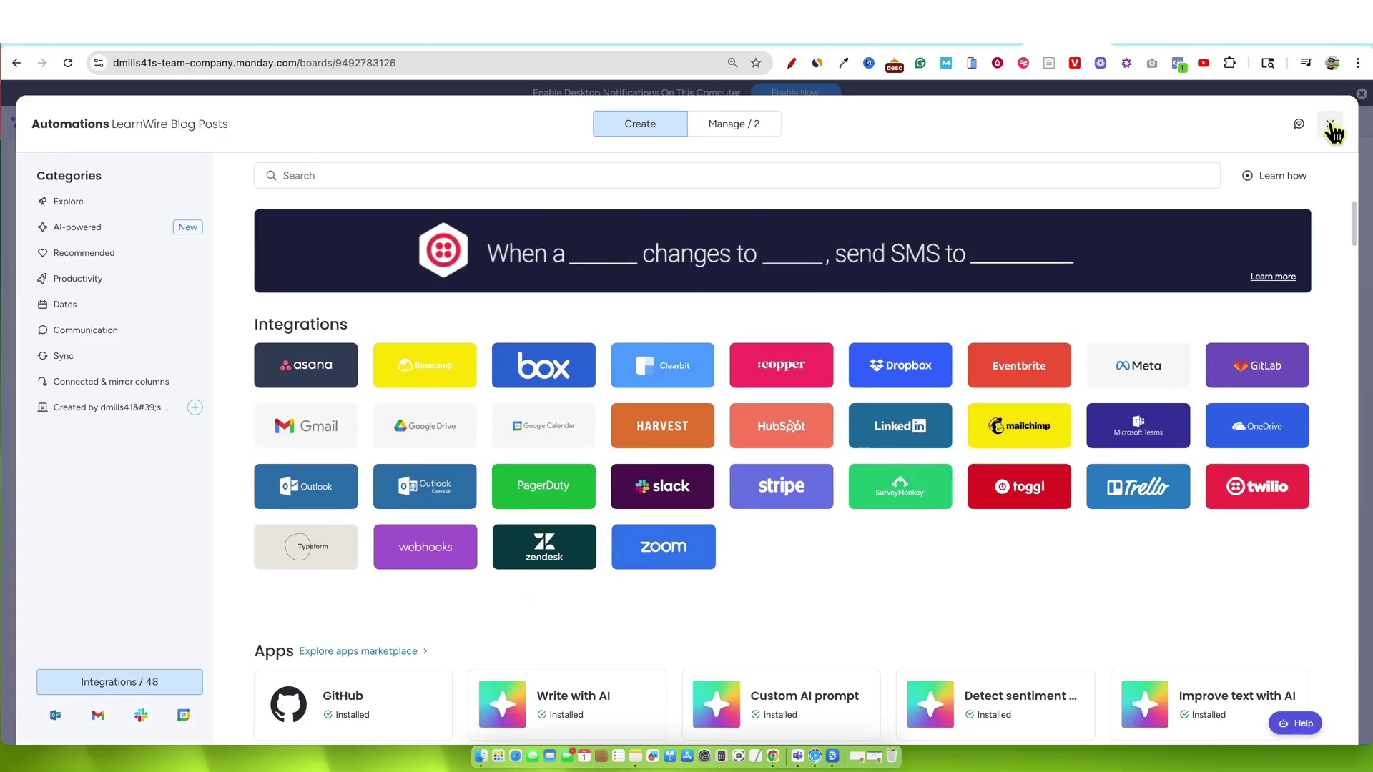
pyautogui.click(1331, 126)
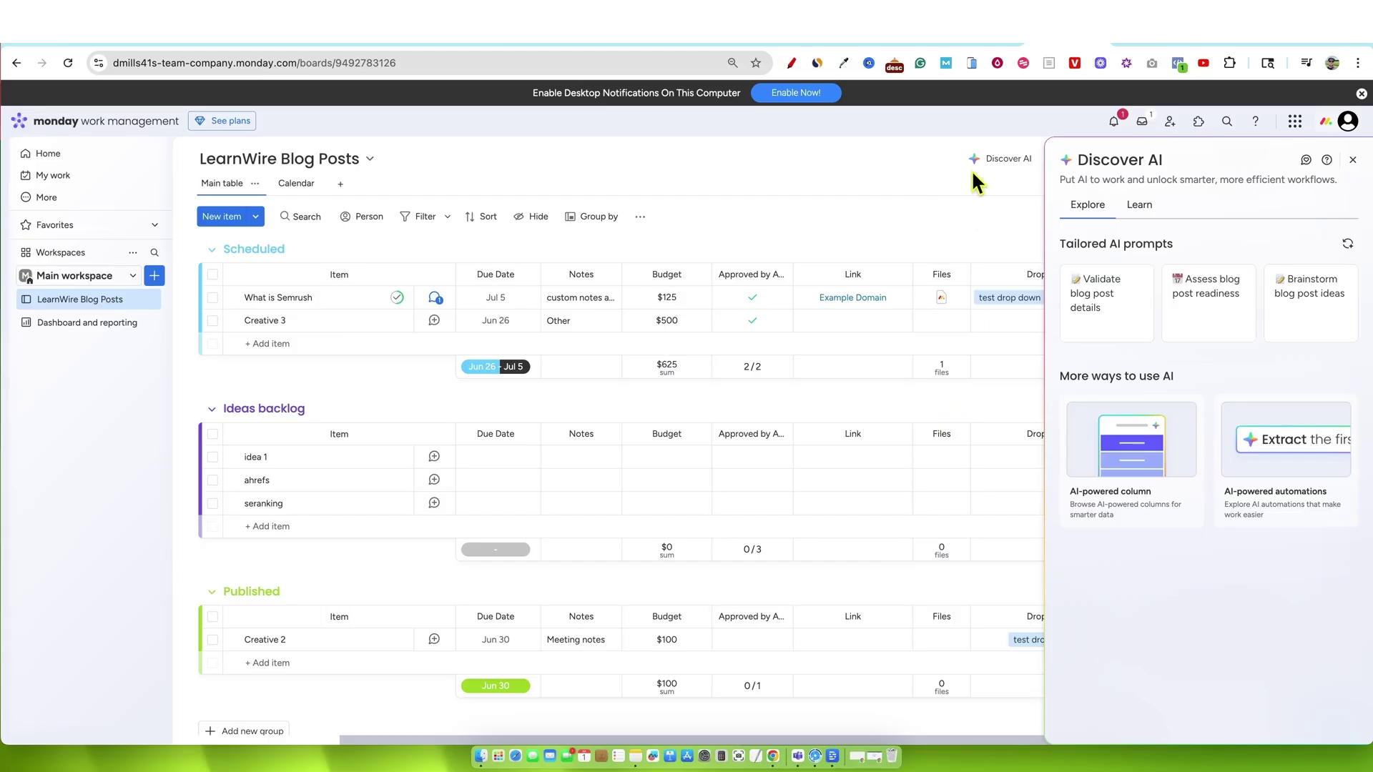
# Step: Leave Discover AI and look through the apps trending this week in the monday marketplace
pyautogui.click(918, 171)
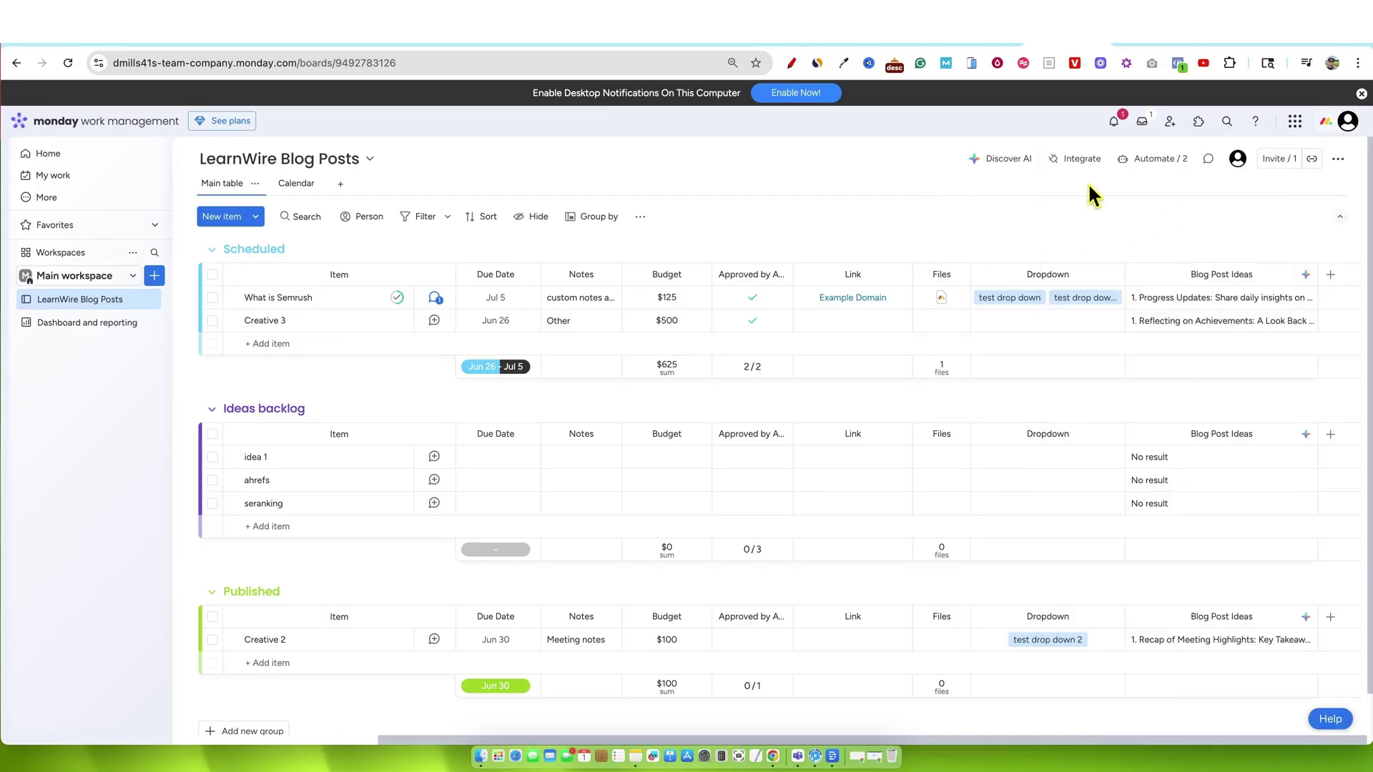
pyautogui.click(1198, 123)
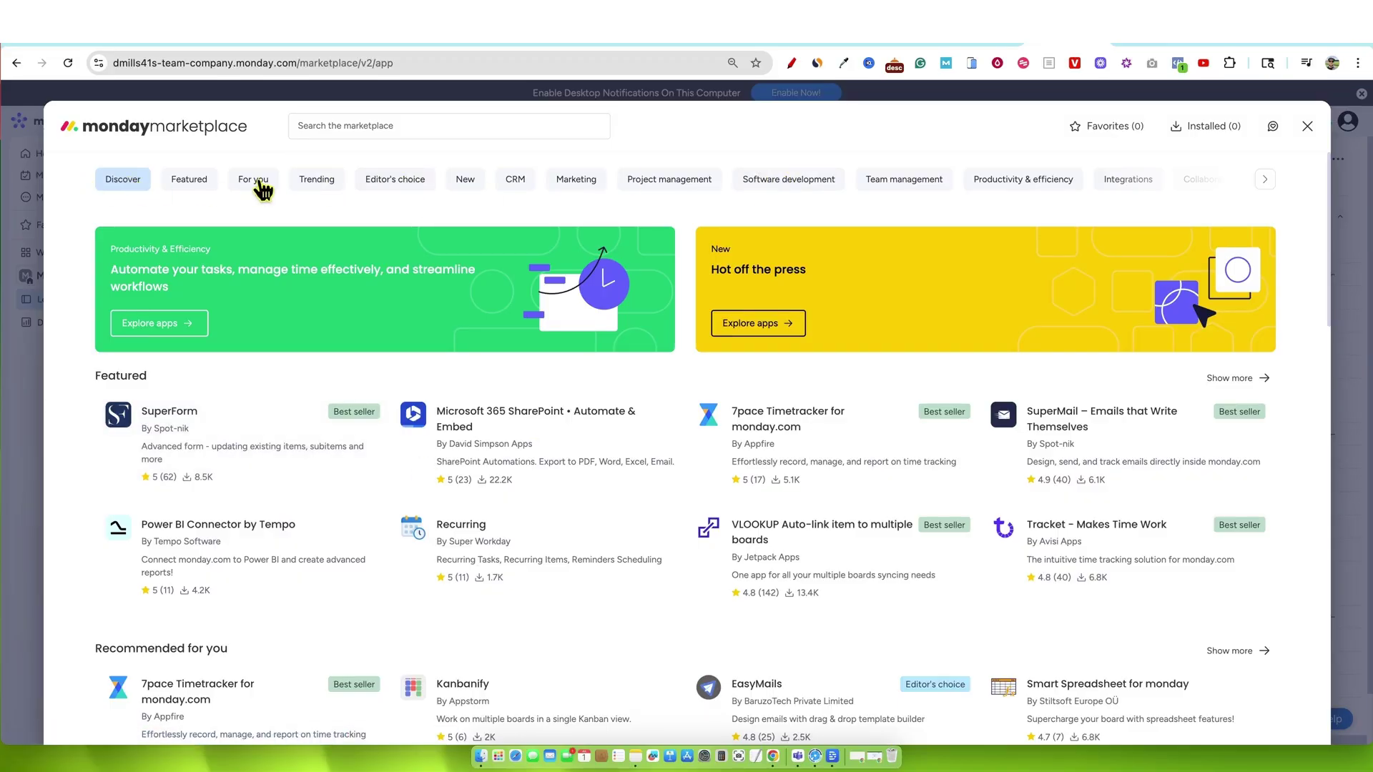
pyautogui.click(314, 183)
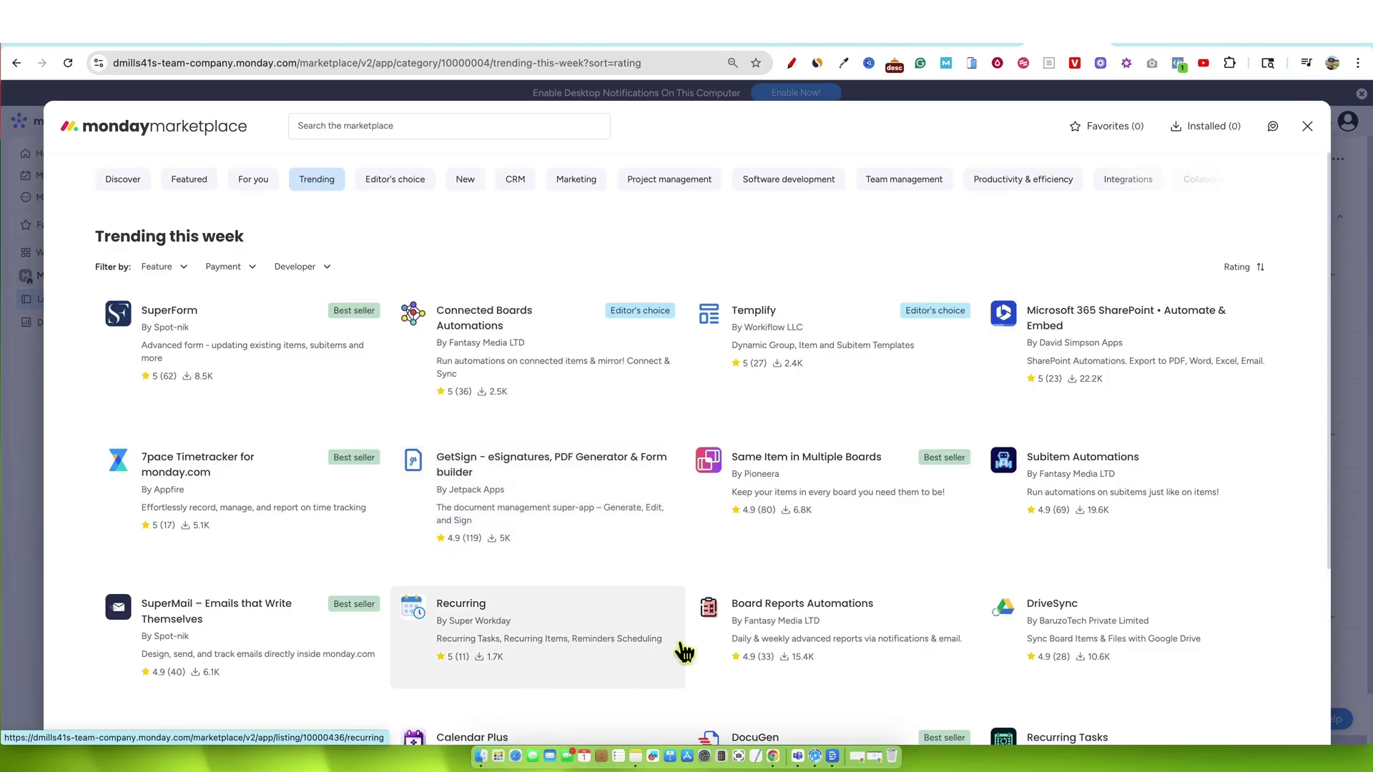
pyautogui.scroll(-4, 750, 629)
pyautogui.scroll(4, 765, 629)
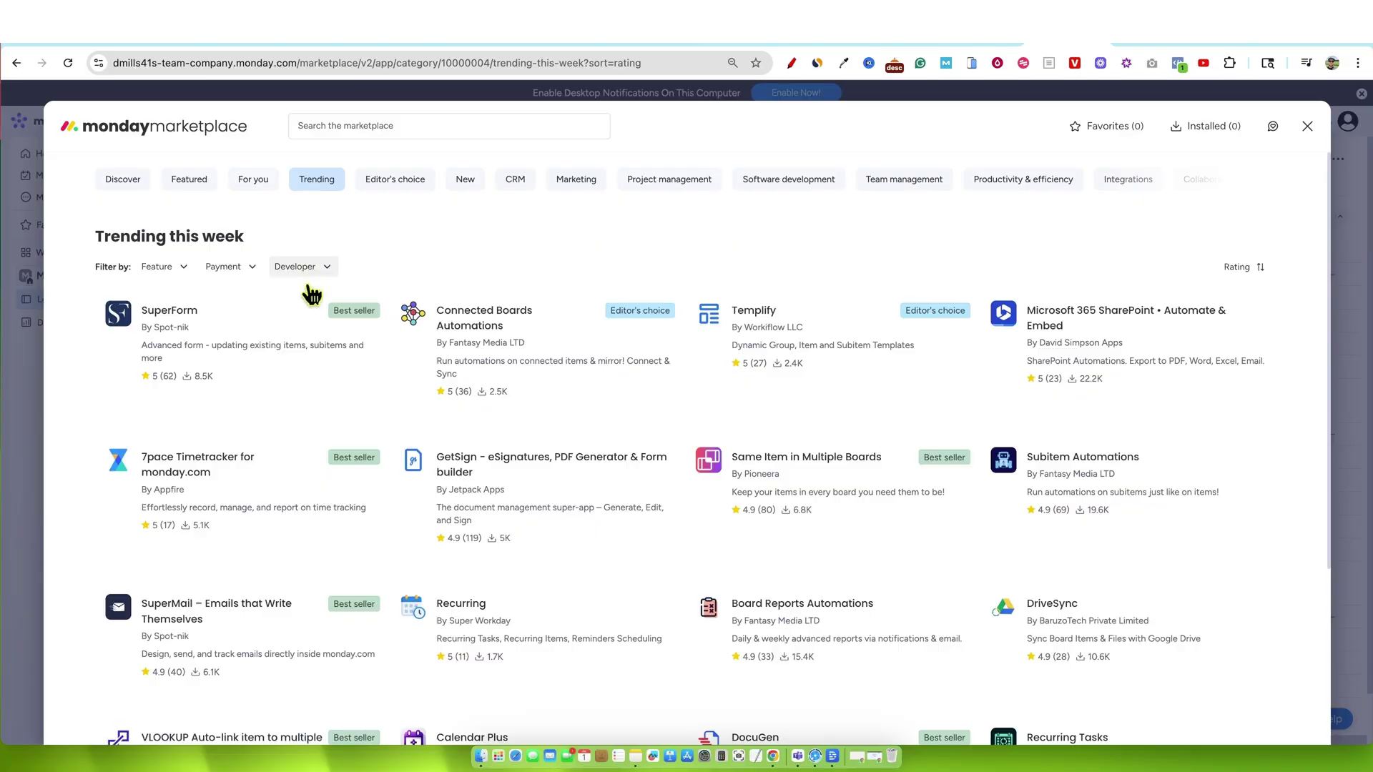
# Step: Review the SuperForm app's overview, automation templates and pricing plans, and return to the LearnWire Blog Posts board
pyautogui.click(255, 353)
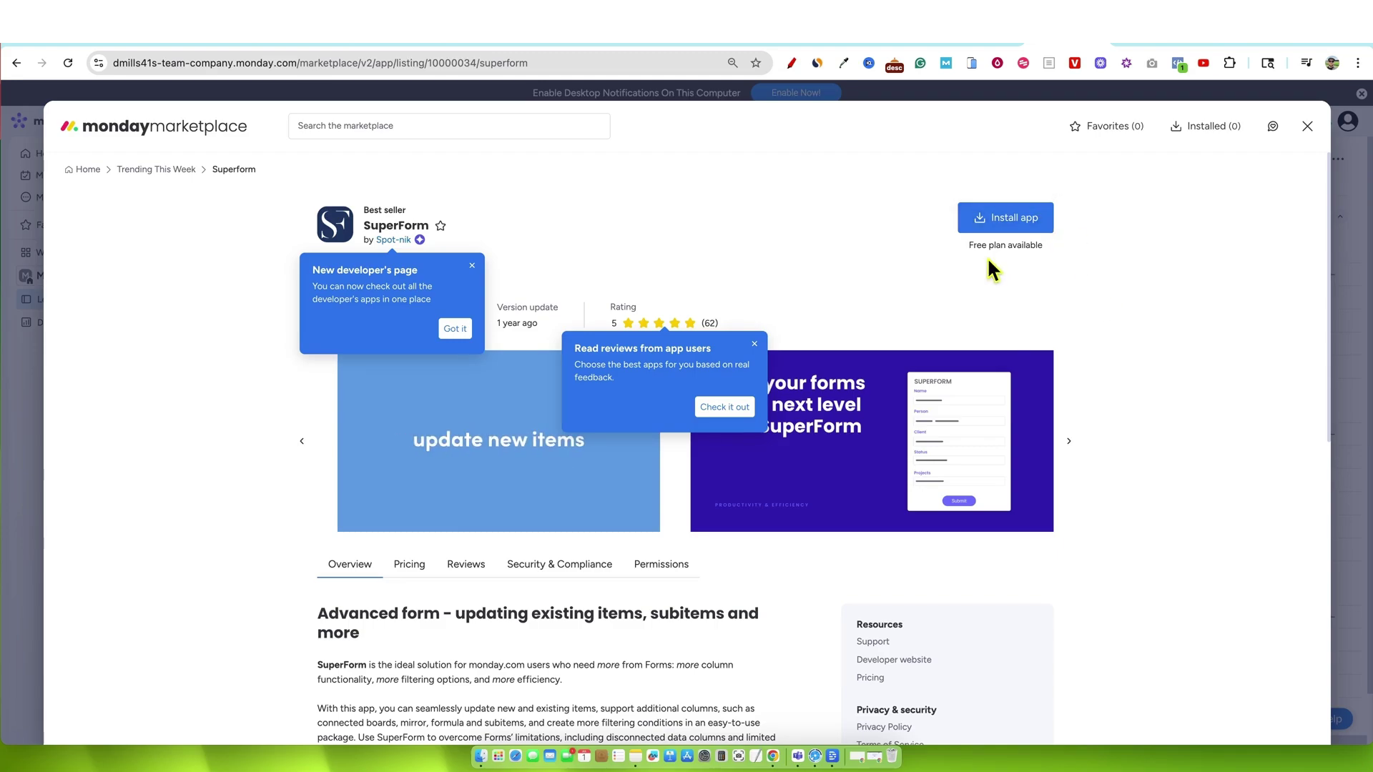
pyautogui.scroll(-10, 829, 544)
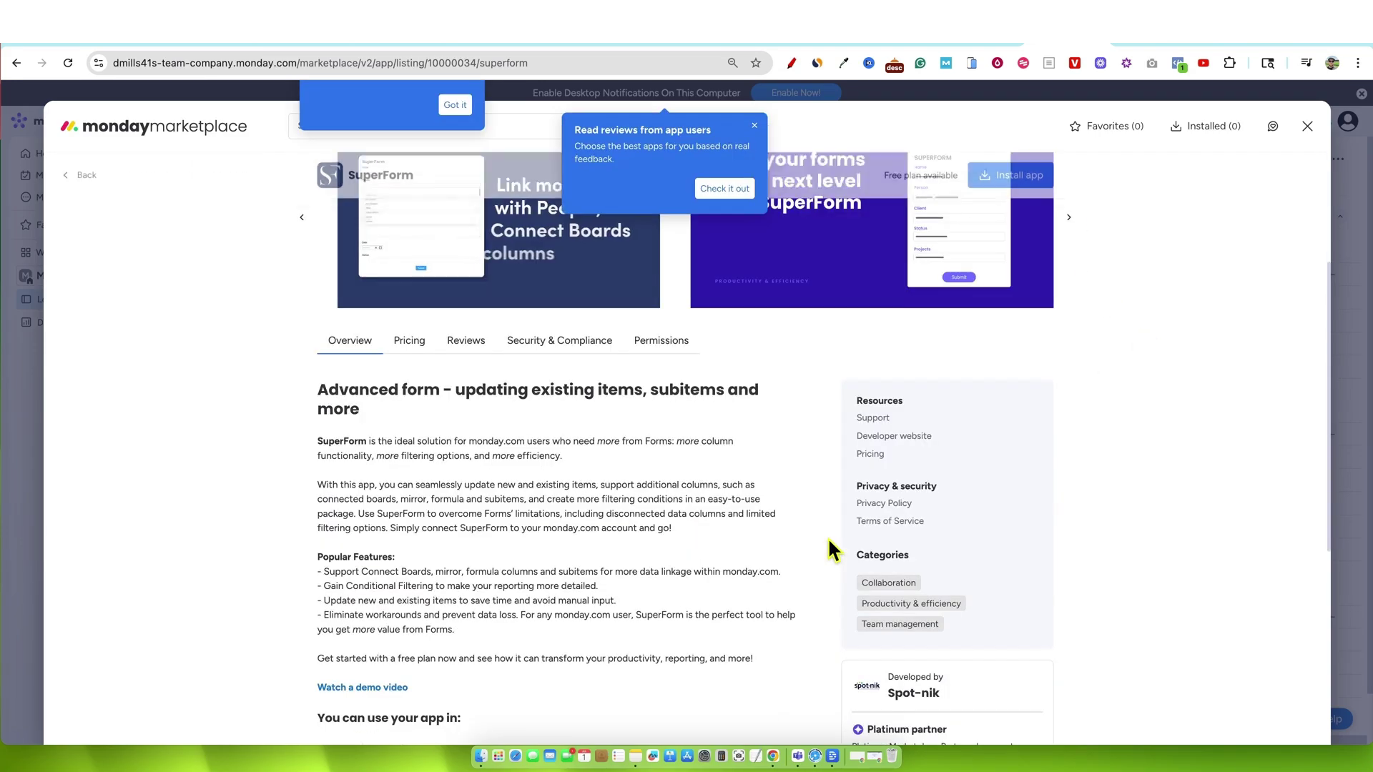
pyautogui.scroll(-2, 868, 543)
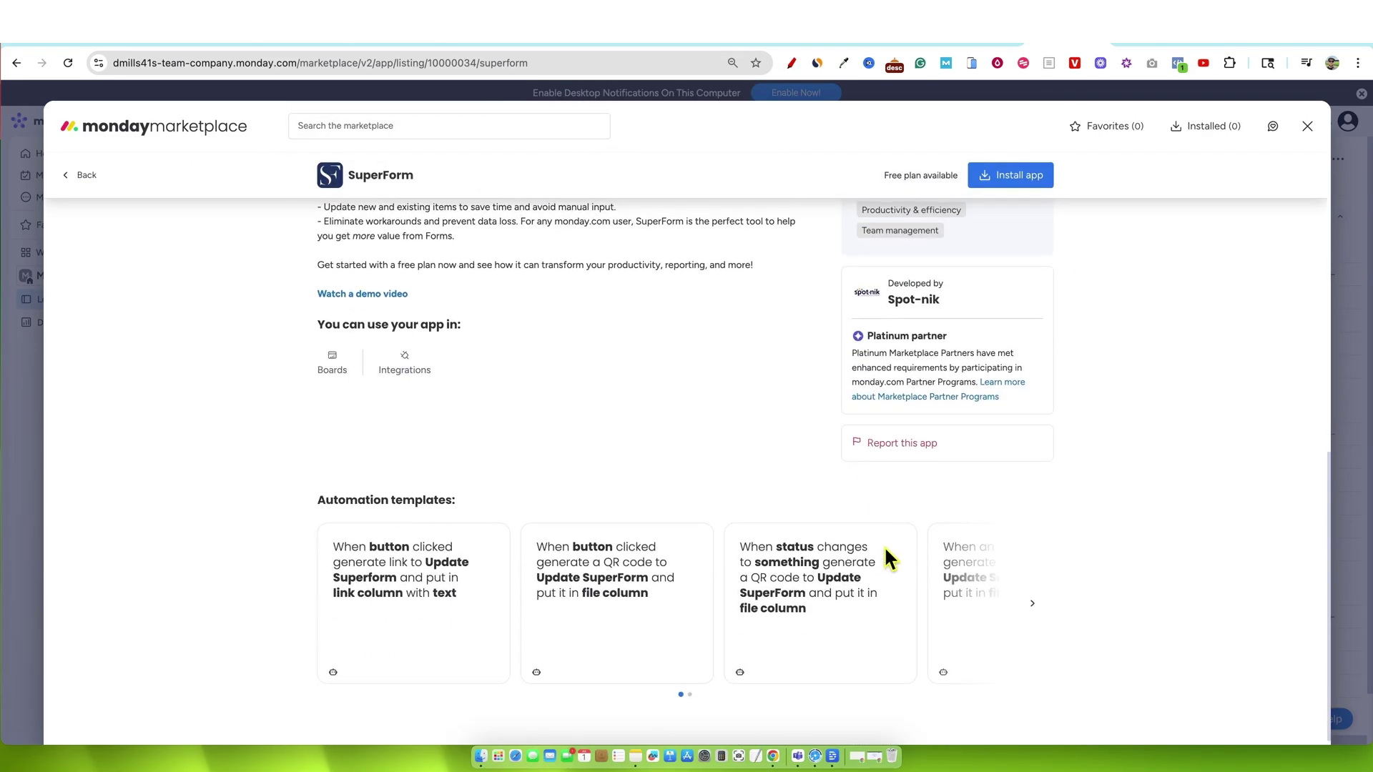
pyautogui.scroll(10, 954, 556)
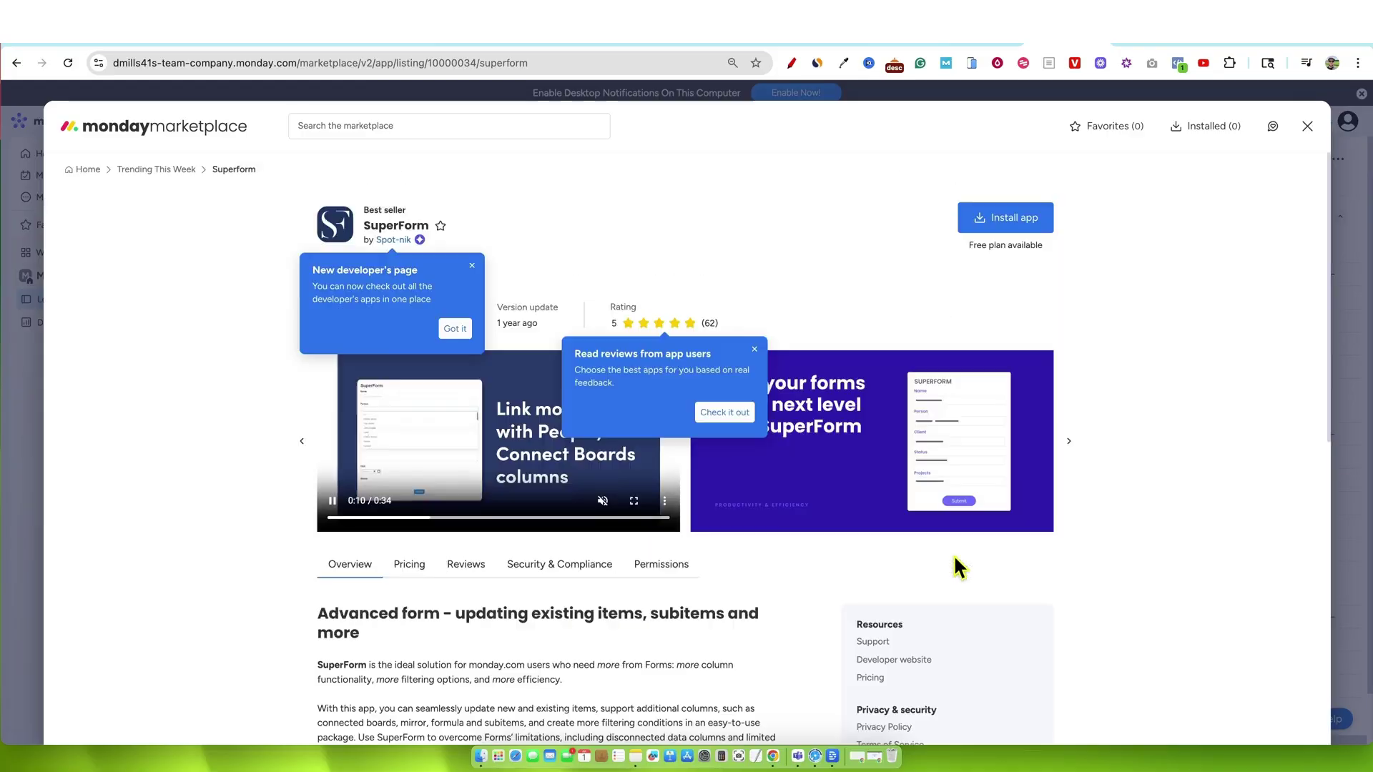
pyautogui.click(411, 570)
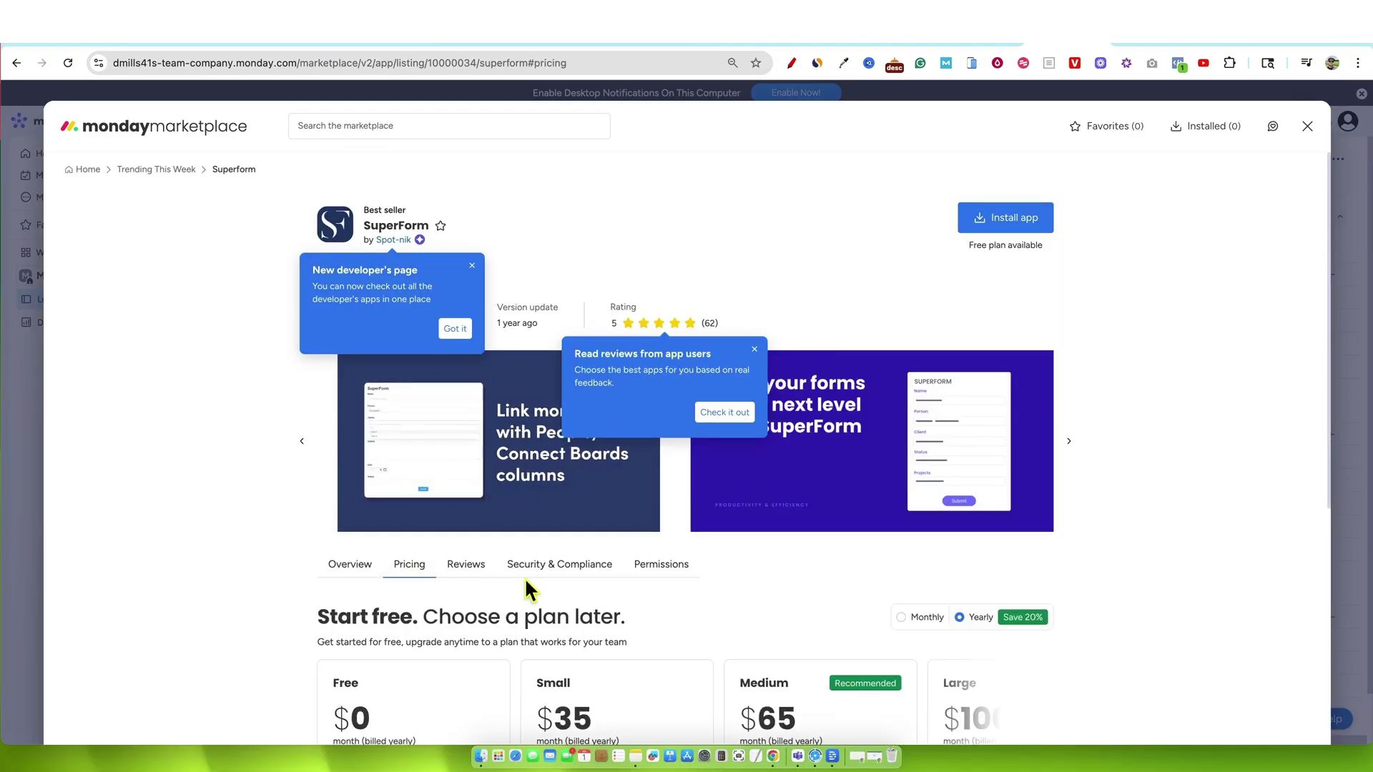
pyautogui.scroll(-5, 525, 577)
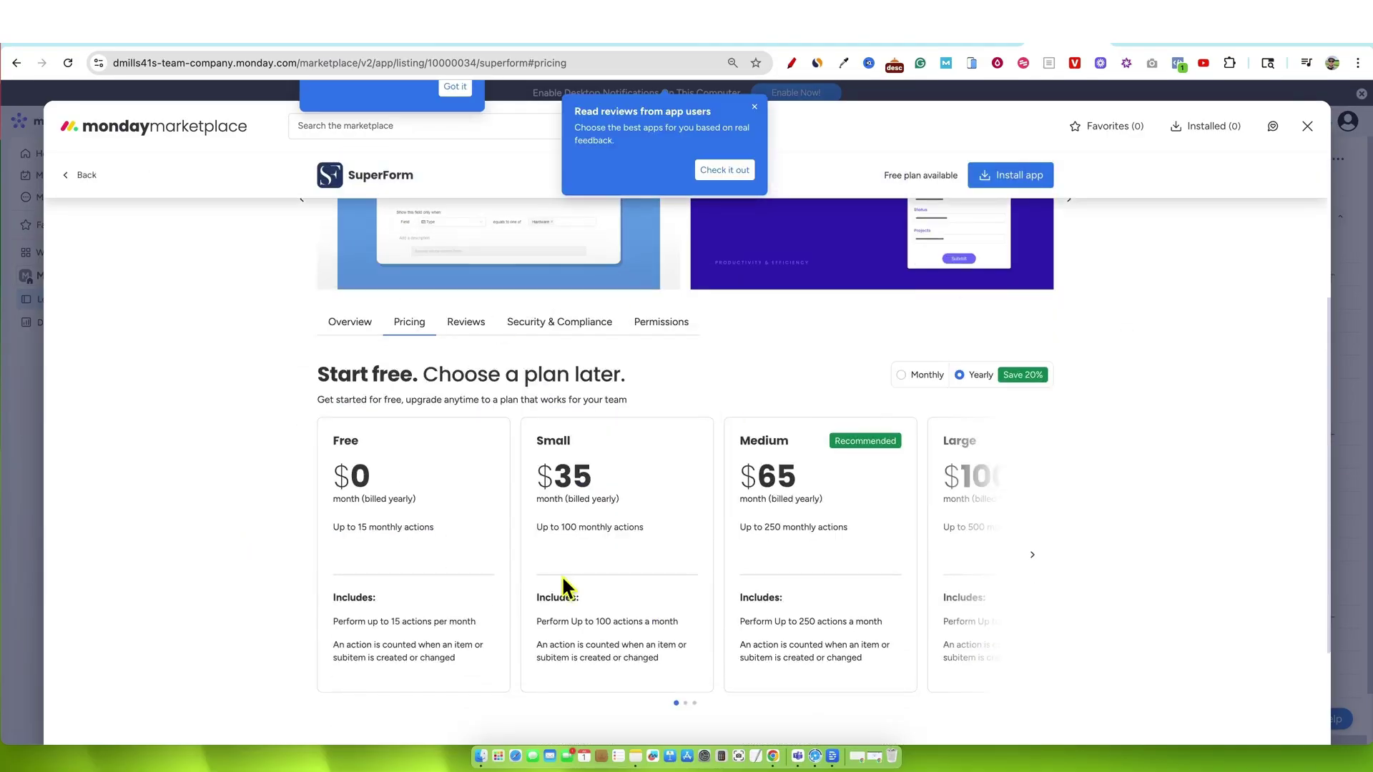
pyautogui.scroll(-2, 751, 590)
pyautogui.scroll(7, 851, 614)
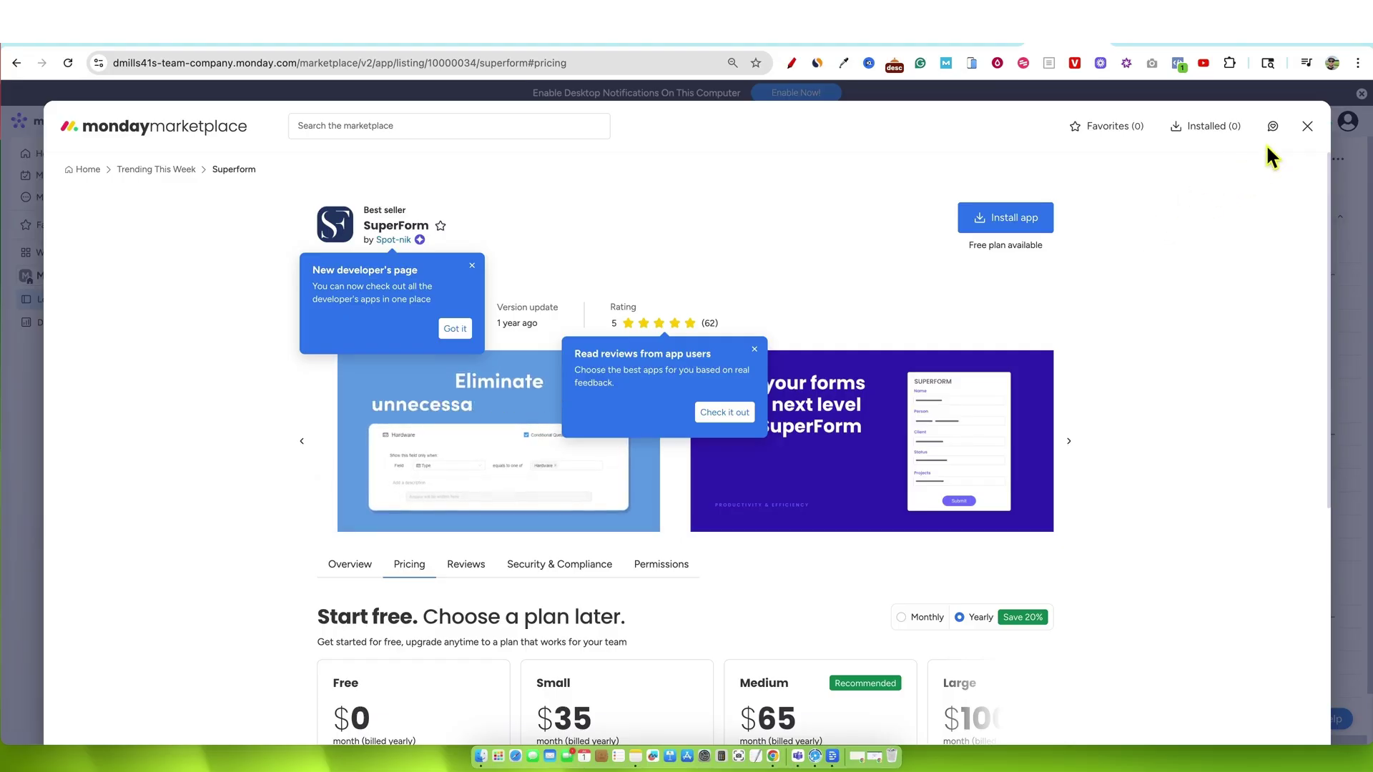
pyautogui.click(1307, 126)
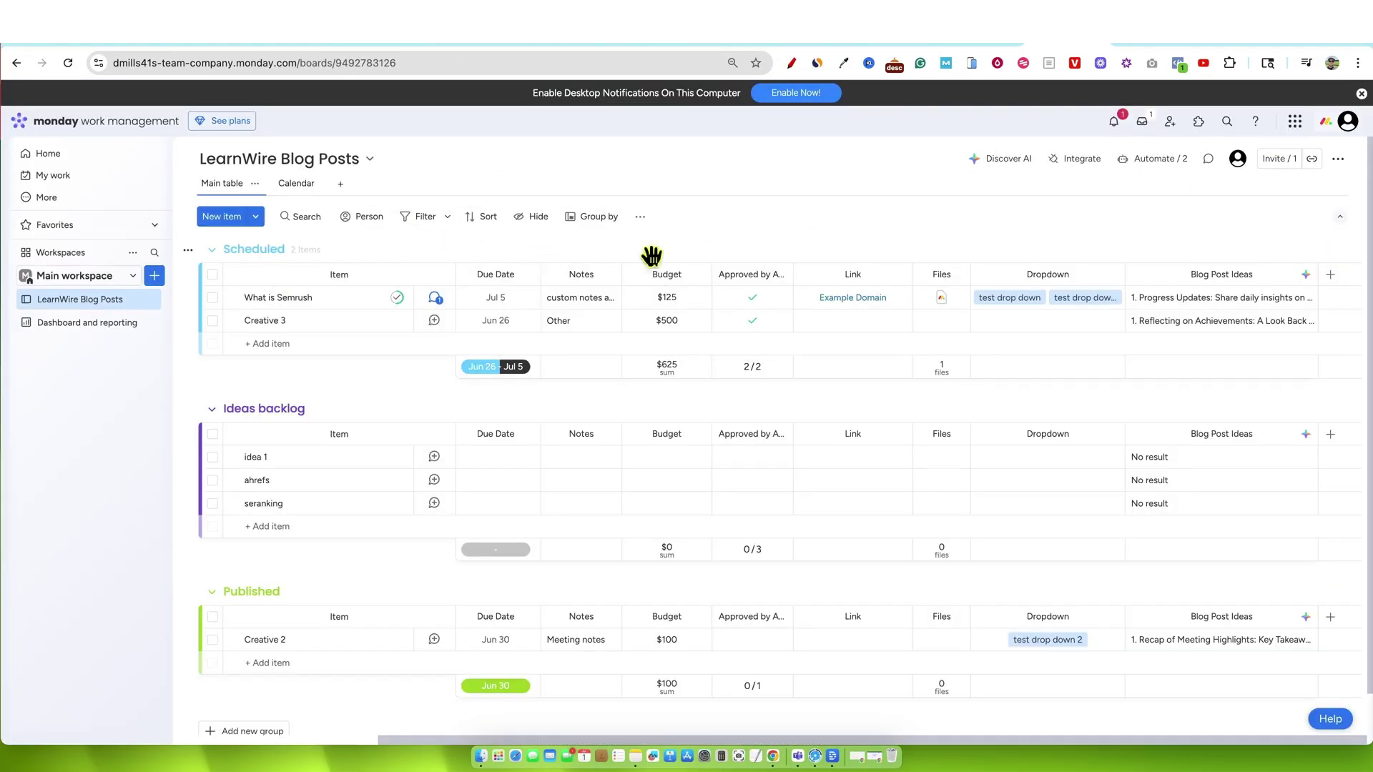